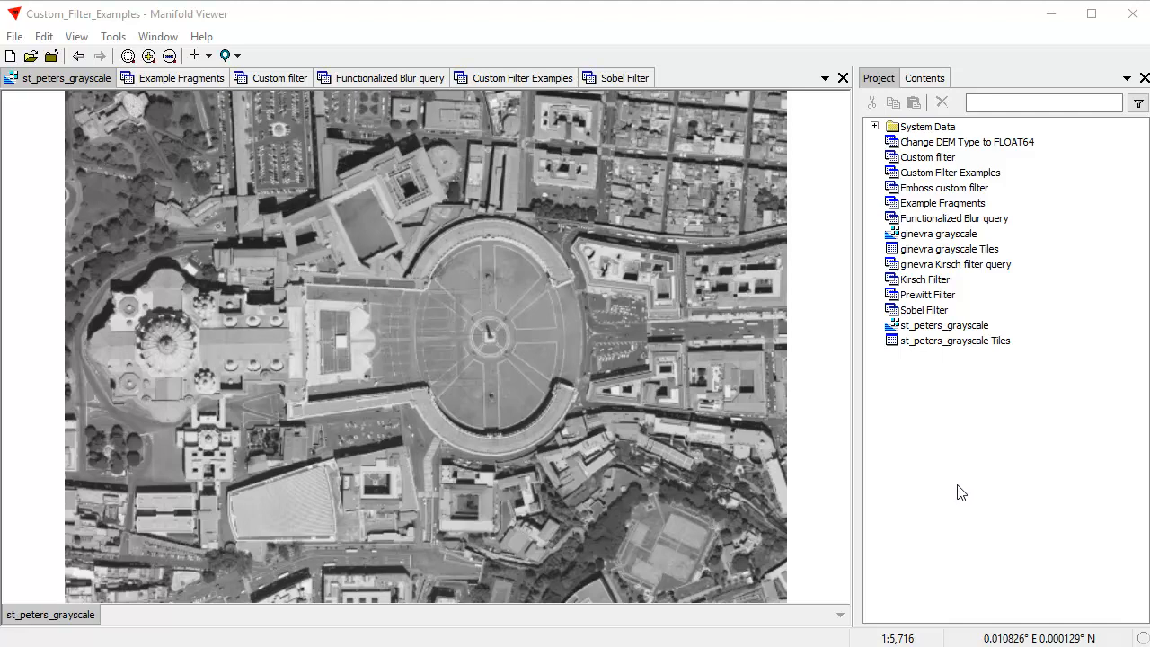
View the program's version and system information in the About dialog, and close it.
left_click(203, 37)
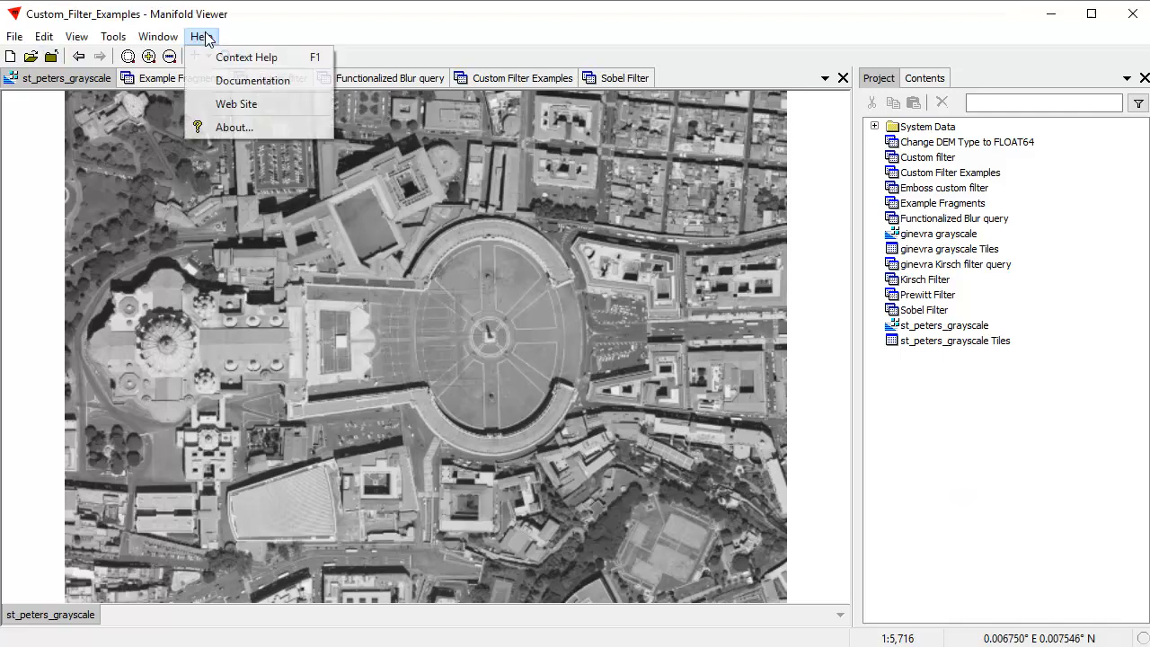
left_click(254, 130)
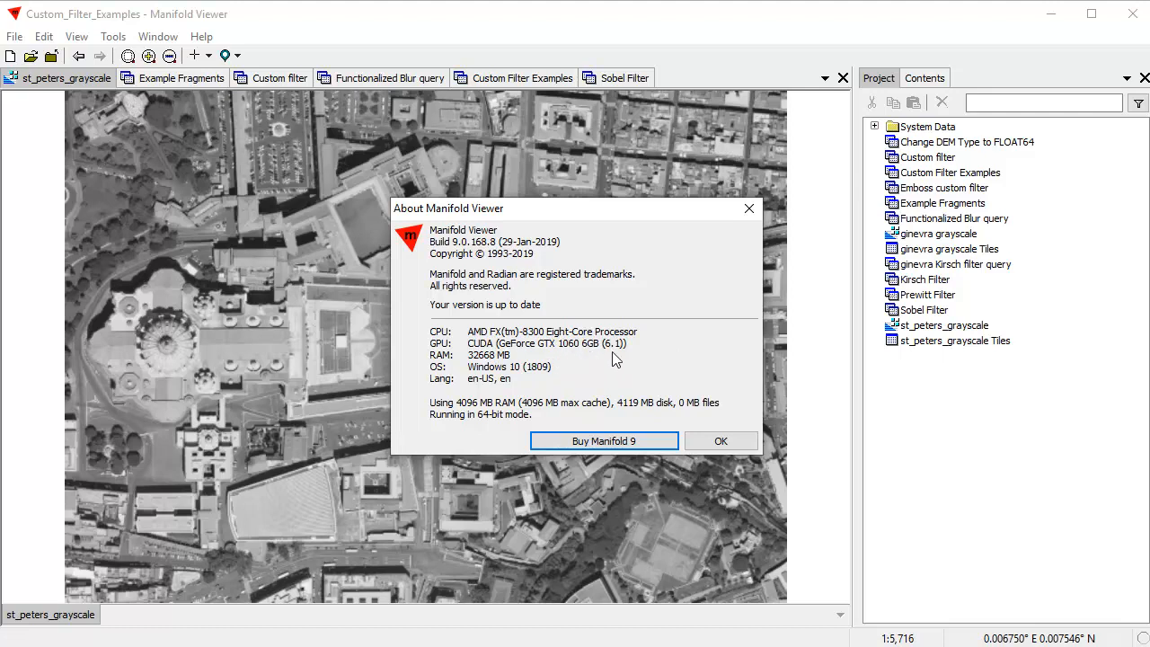
left_click(735, 442)
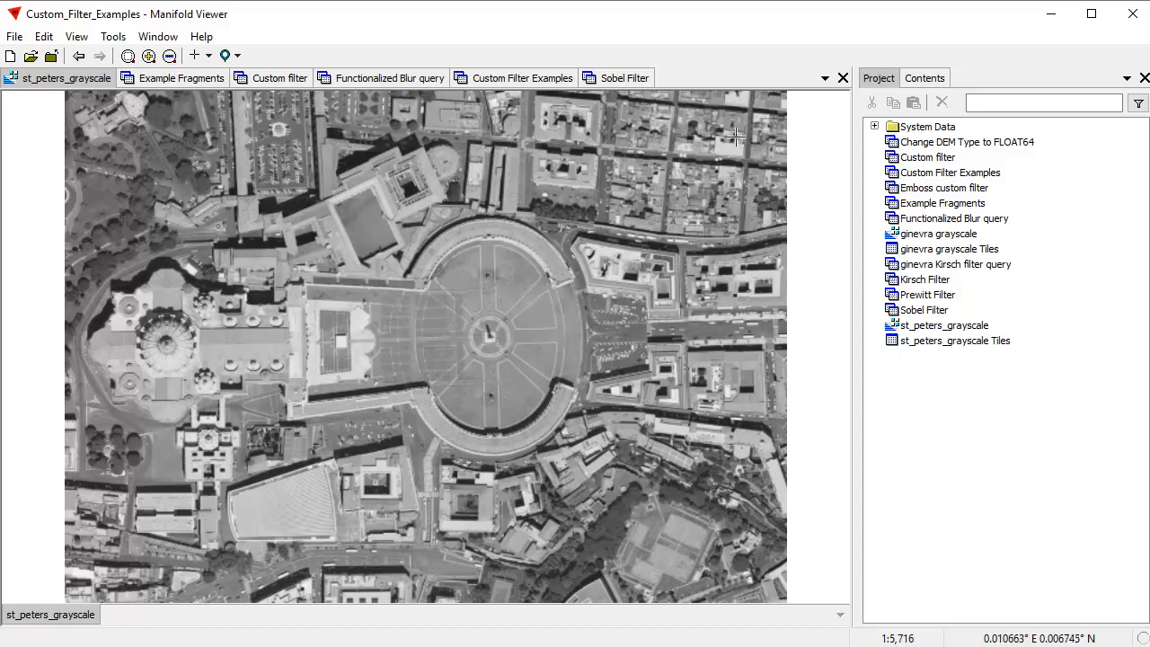
Check the st_peters_grayscale image's component information, including its tile field type, and return to the project listing.
left_click(924, 77)
left_click(926, 103)
left_click(931, 126)
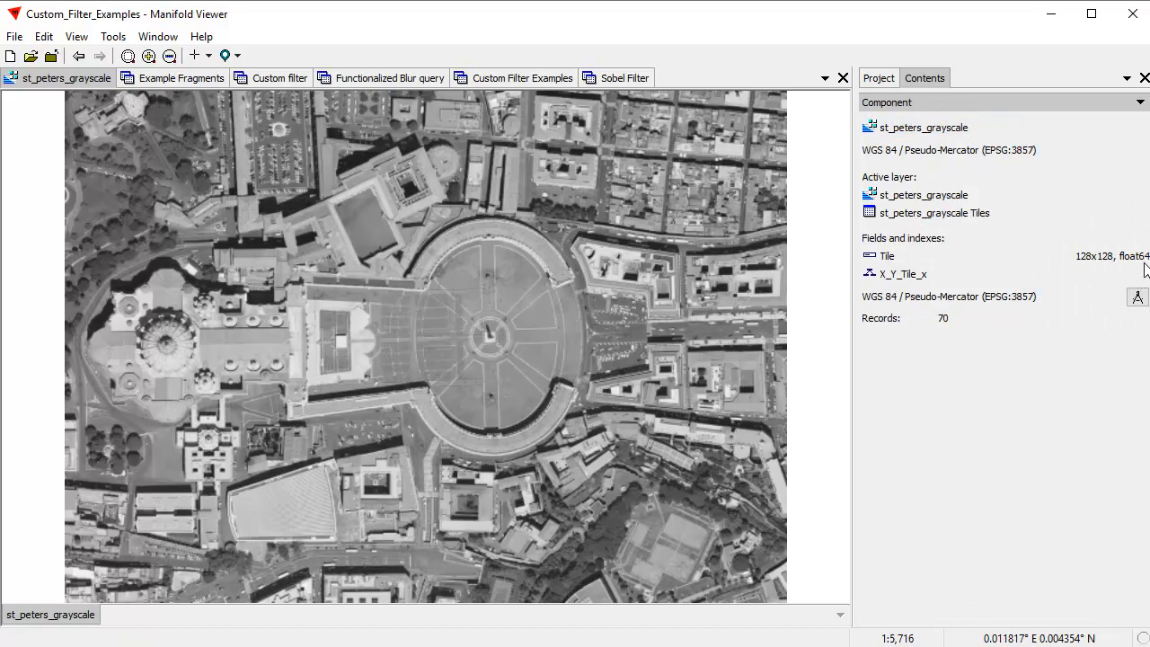
left_click(889, 81)
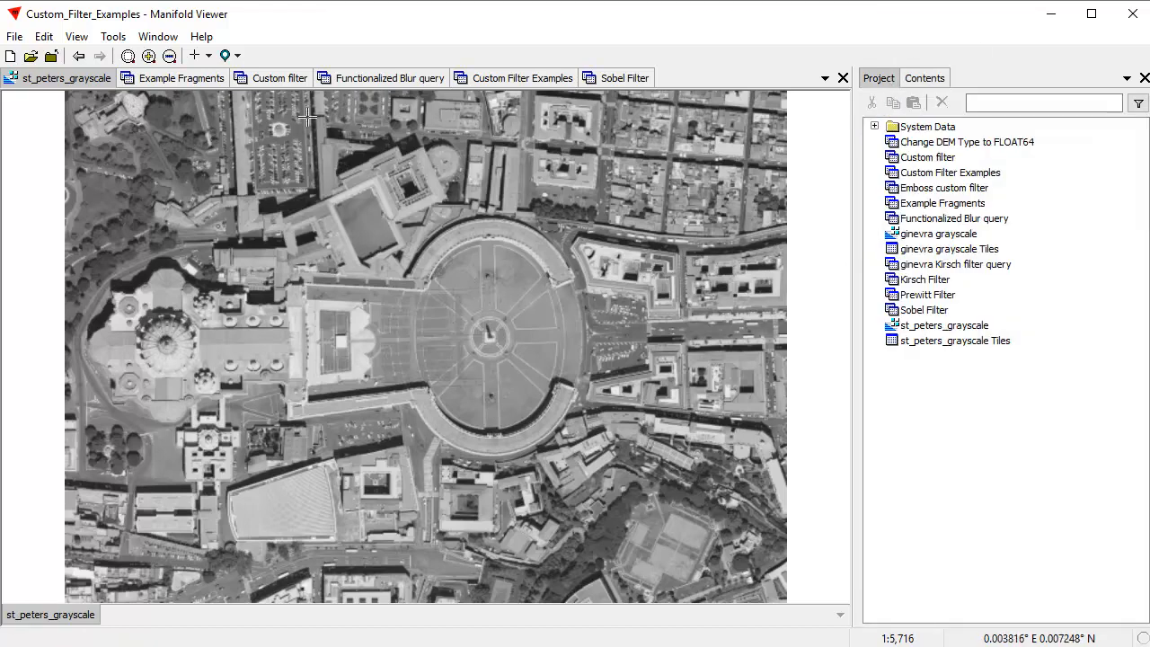
Compare the st_peters_grayscale image with the Example Fragments query and examine the matrix values in its one-line StringJsonTile call.
left_click(185, 79)
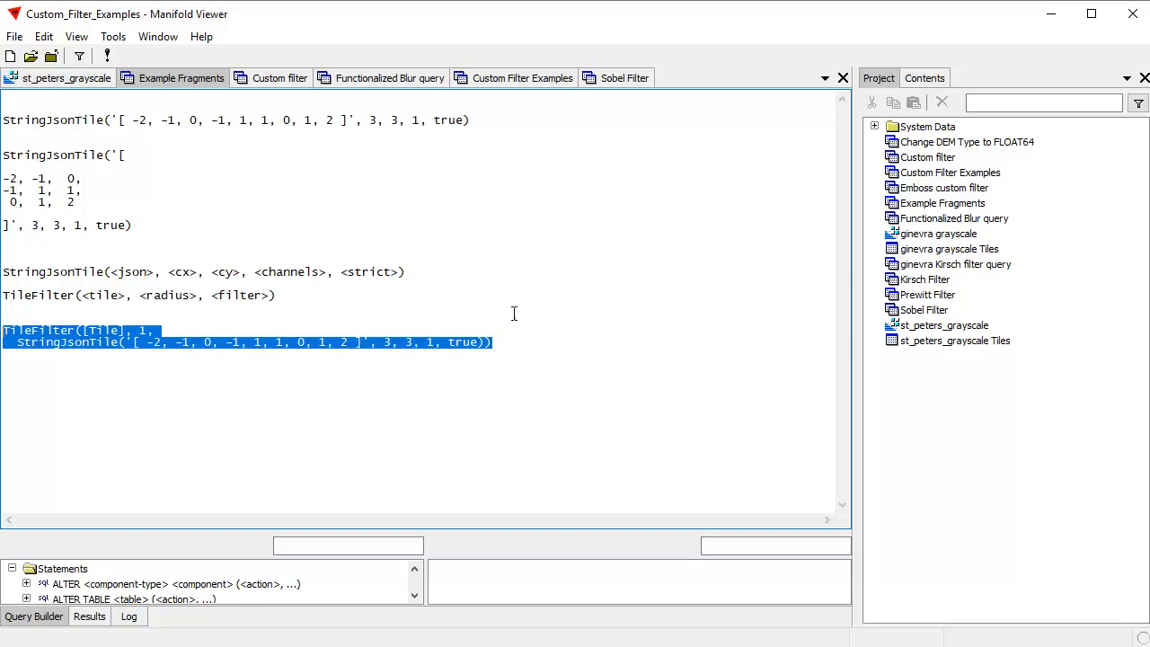
left_click(86, 78)
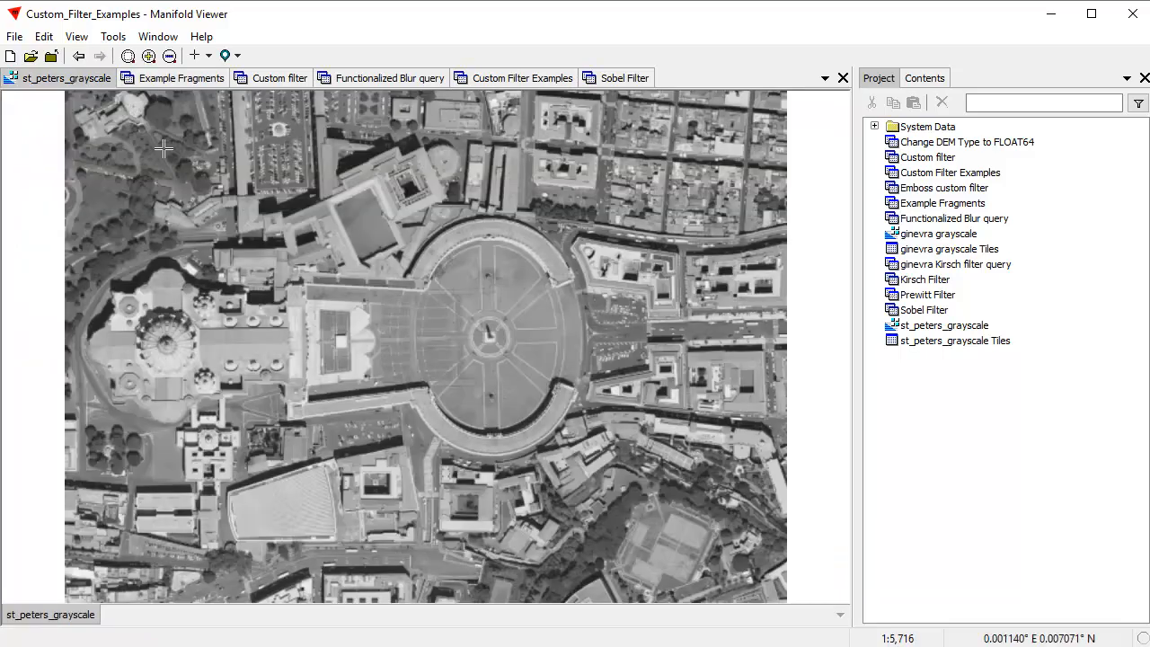
left_click(183, 79)
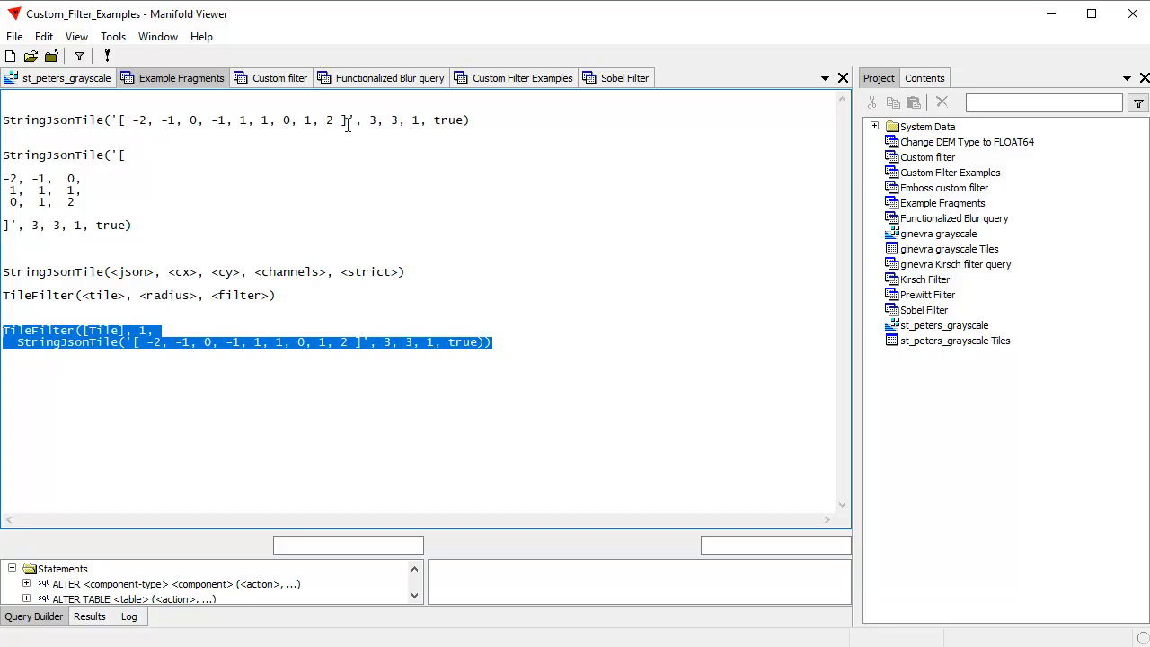
left_click_drag(349, 119, 127, 123)
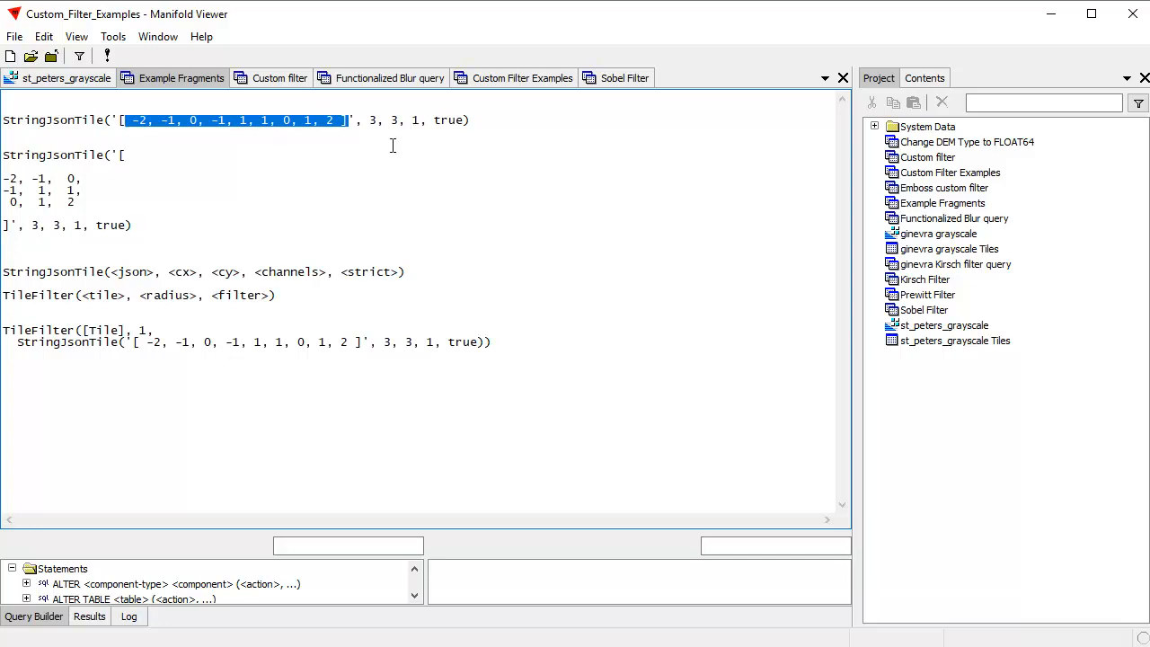
left_click(292, 159)
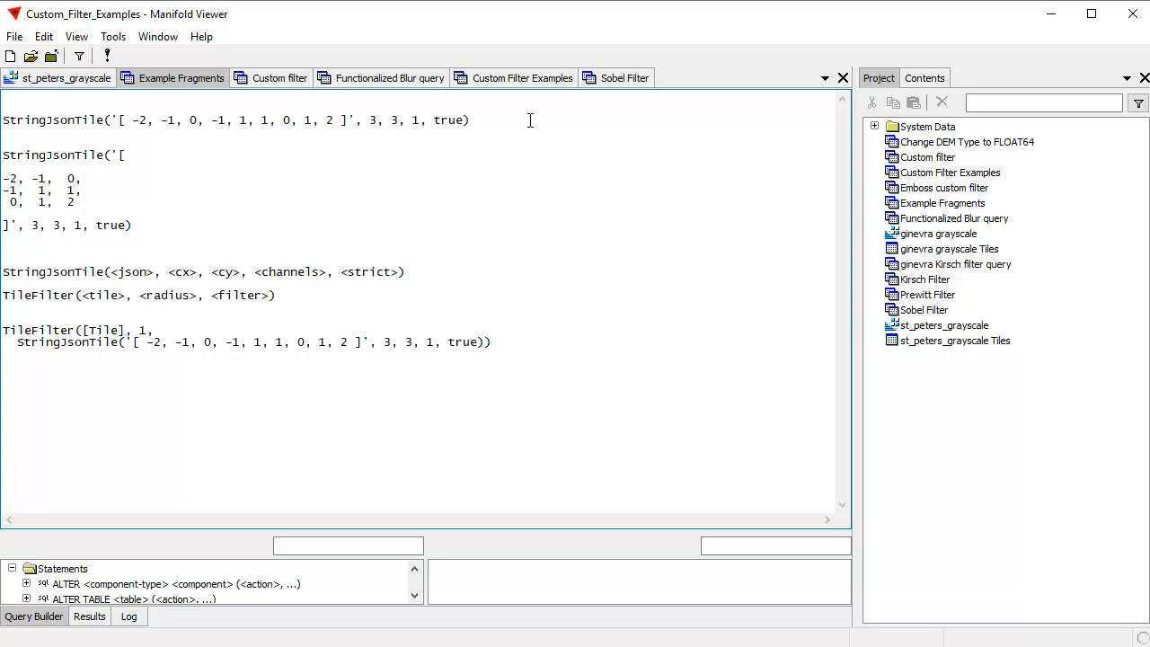
Examine the multi-line StringJsonTile layout and the function's <json>, <channels> and <strict> arguments in the Example Fragments query.
left_click_drag(176, 232, 2, 157)
left_click(117, 144)
key("Return")
key("BackSpace")
left_click_drag(155, 272, 110, 272)
double_click(415, 120)
left_click_drag(398, 273, 342, 274)
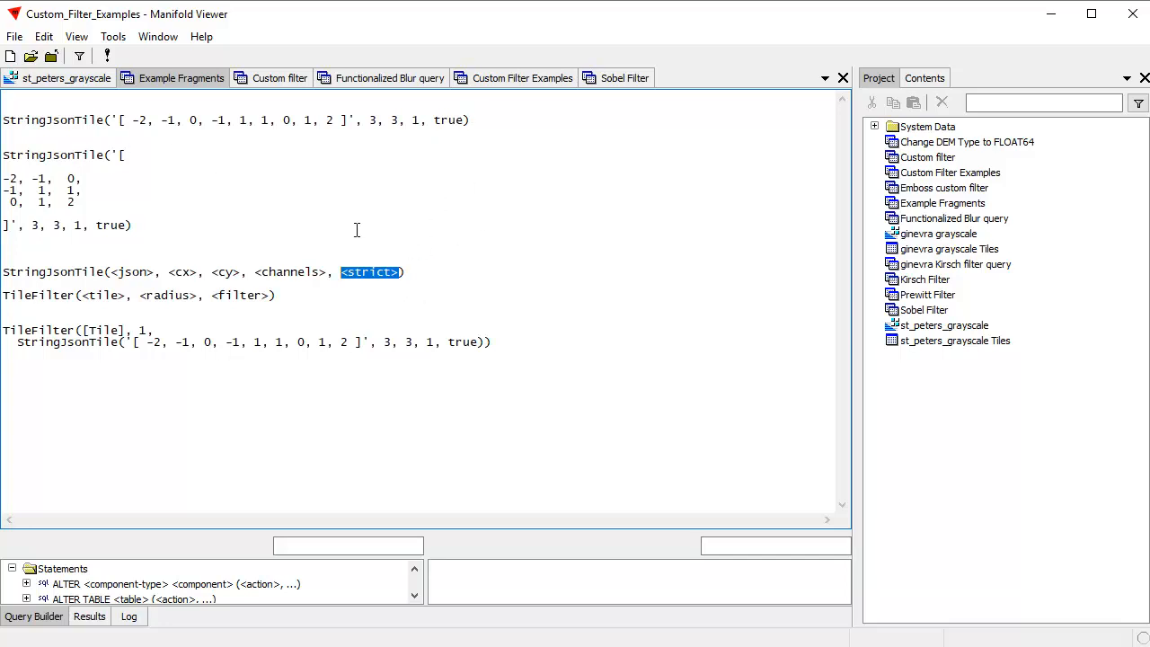
left_click_drag(388, 196, 4, 153)
left_click(177, 188)
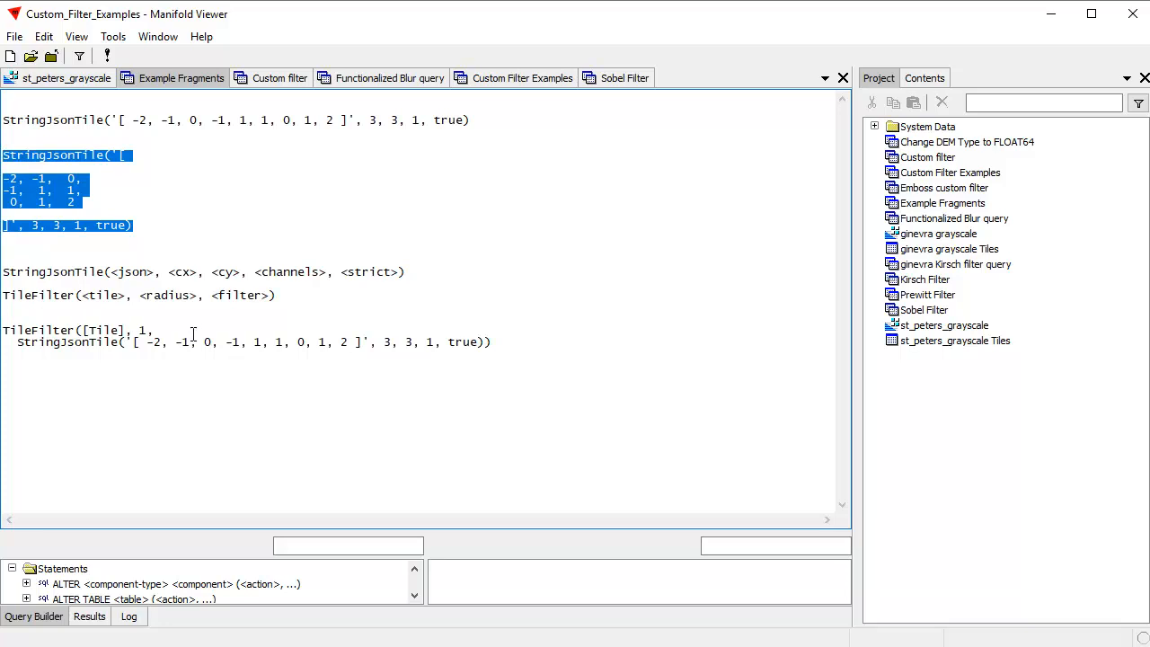
Review the TileFilter arguments and copy the complete TileFilter([Tile], 1, StringJsonTile(...)) expression from the example fragments.
left_click_drag(269, 295, 218, 295)
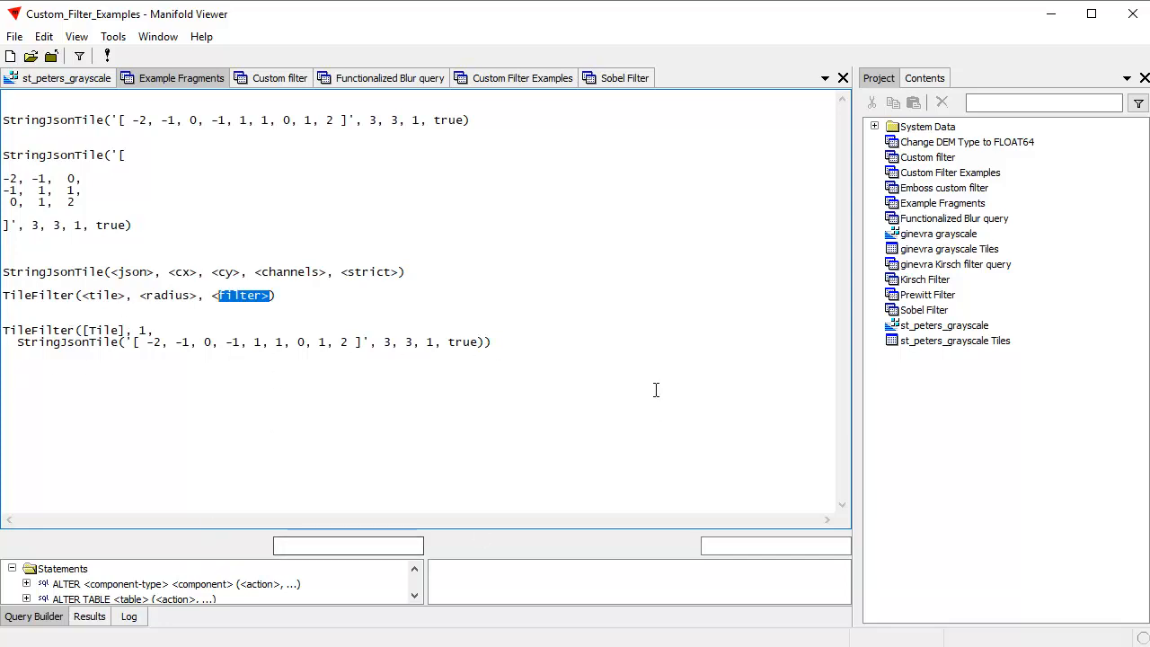
left_click_drag(496, 344, 2, 332)
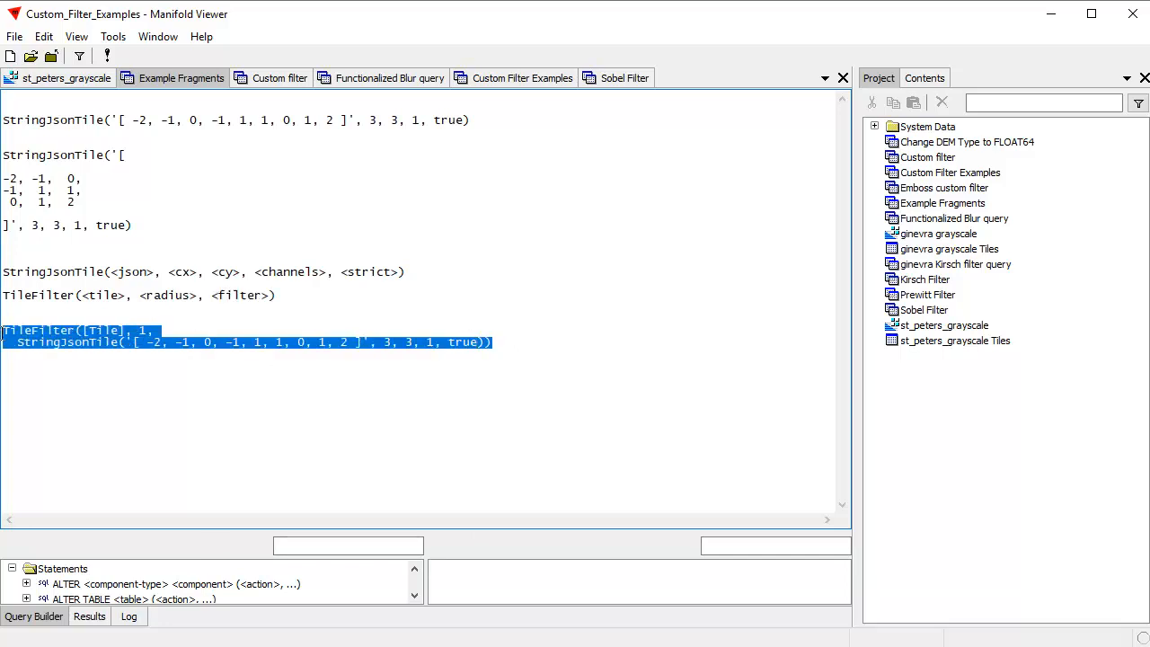
left_click(345, 227)
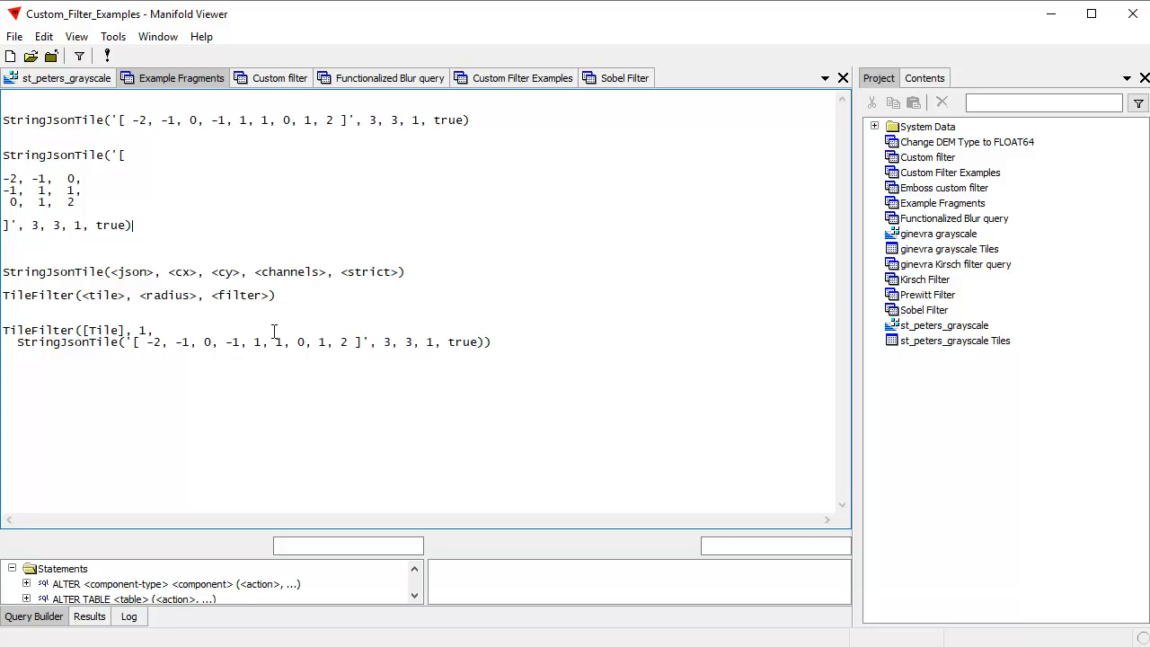
left_click_drag(128, 331, 83, 329)
left_click_drag(530, 347, 2, 333)
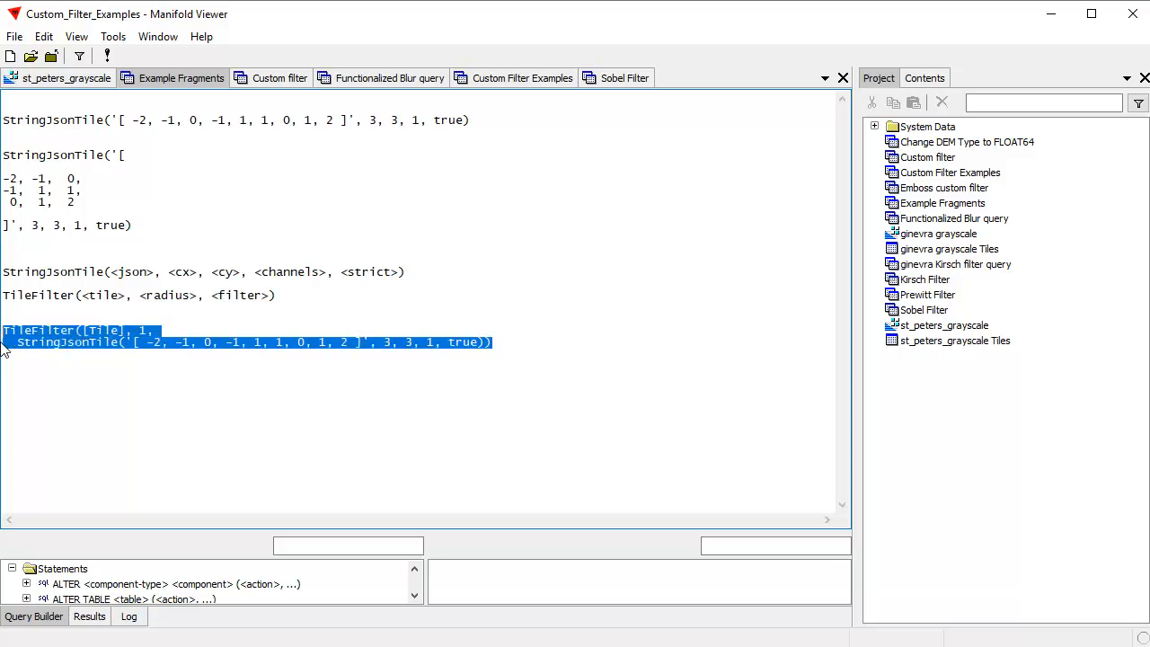
Preview the copied TileFilter expression as a Transform expression on the Tile field of st_peters_grayscale.
left_click(87, 79)
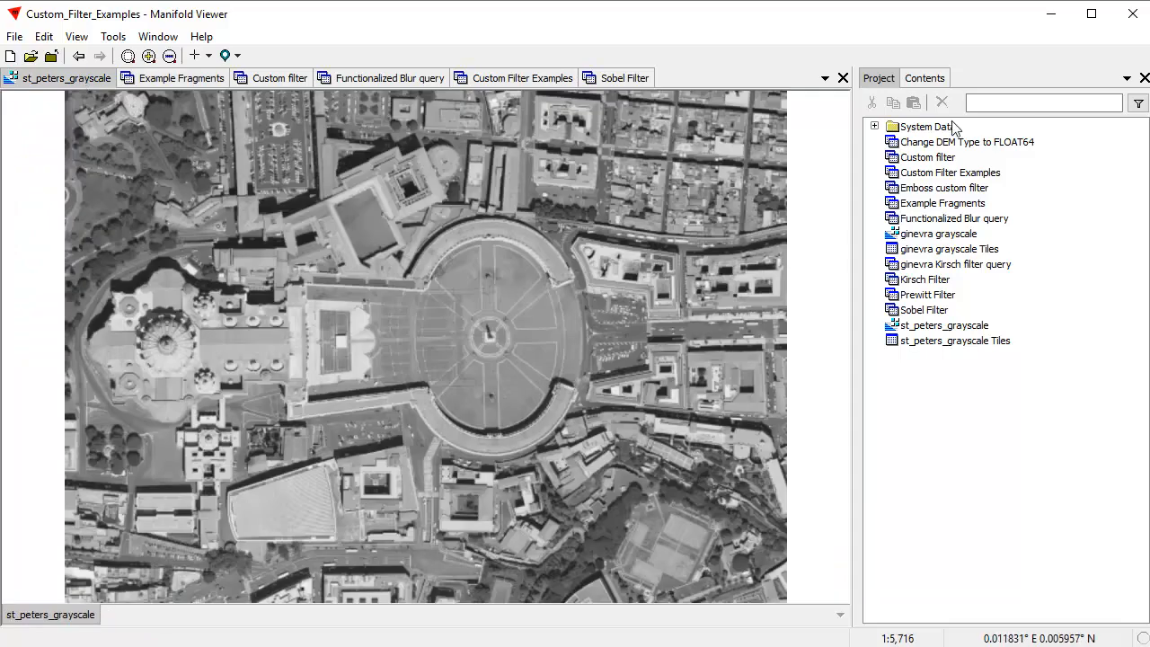
left_click(924, 78)
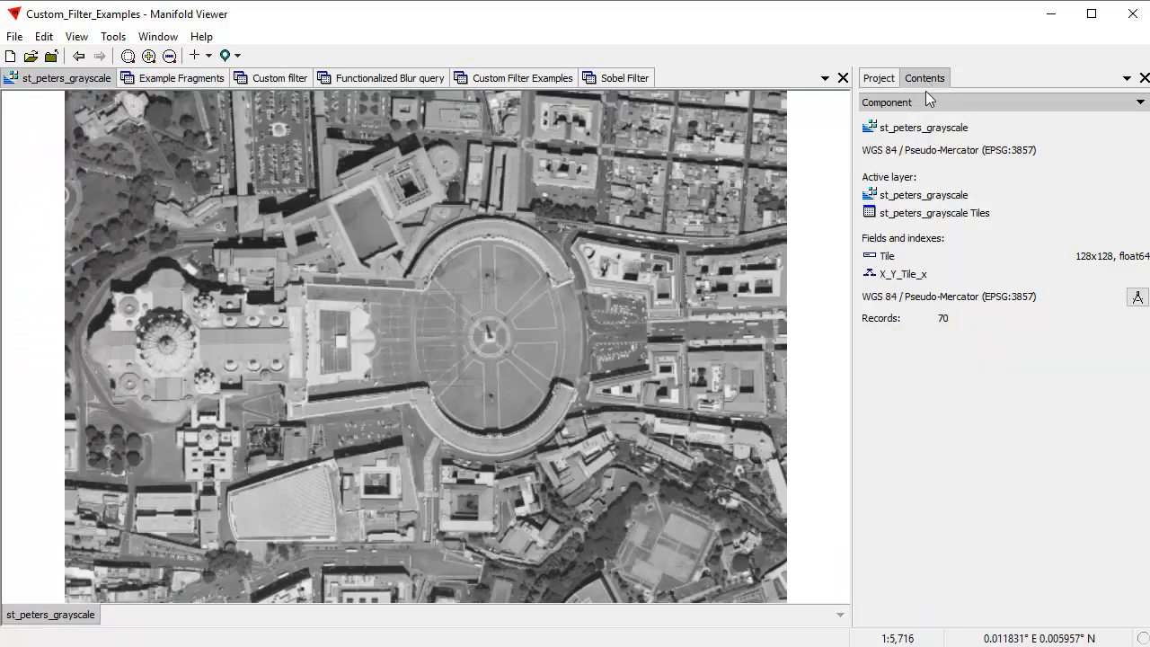
left_click(927, 103)
left_click(933, 226)
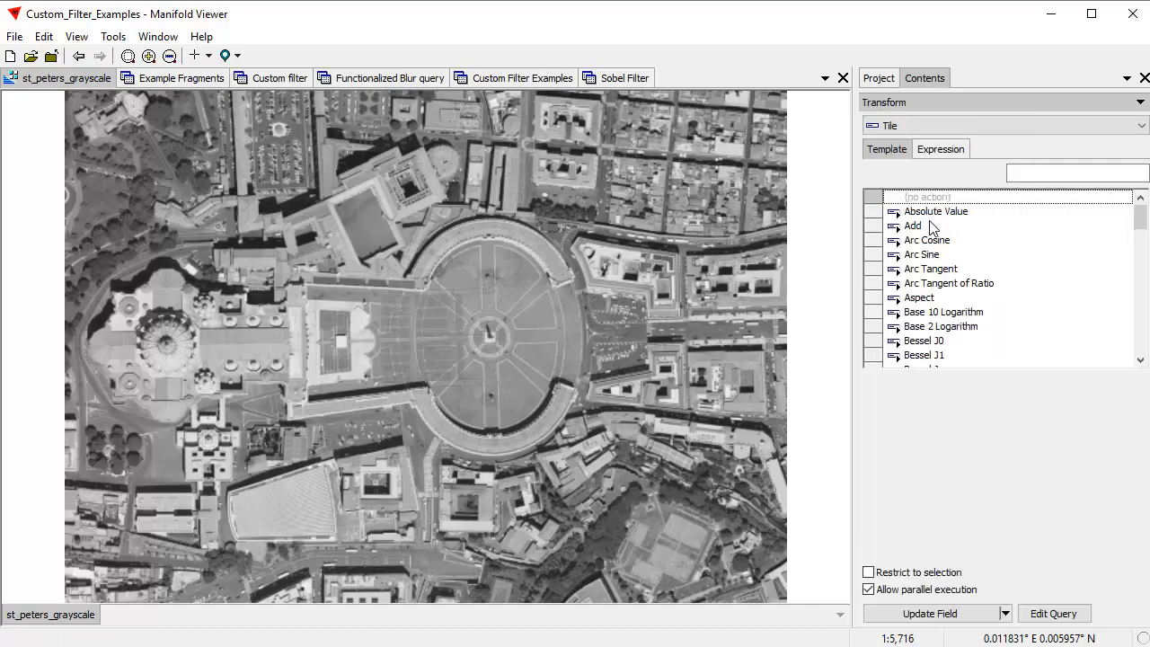
left_click_drag(1141, 225, 1147, 263)
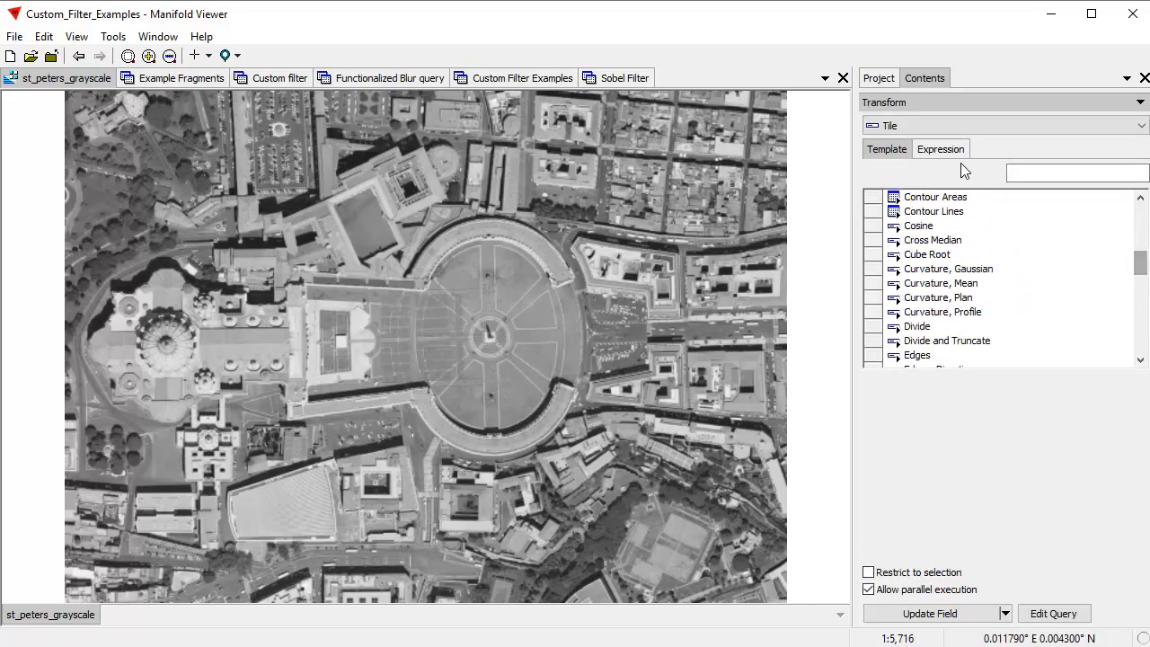
left_click(950, 151)
right_click(906, 214)
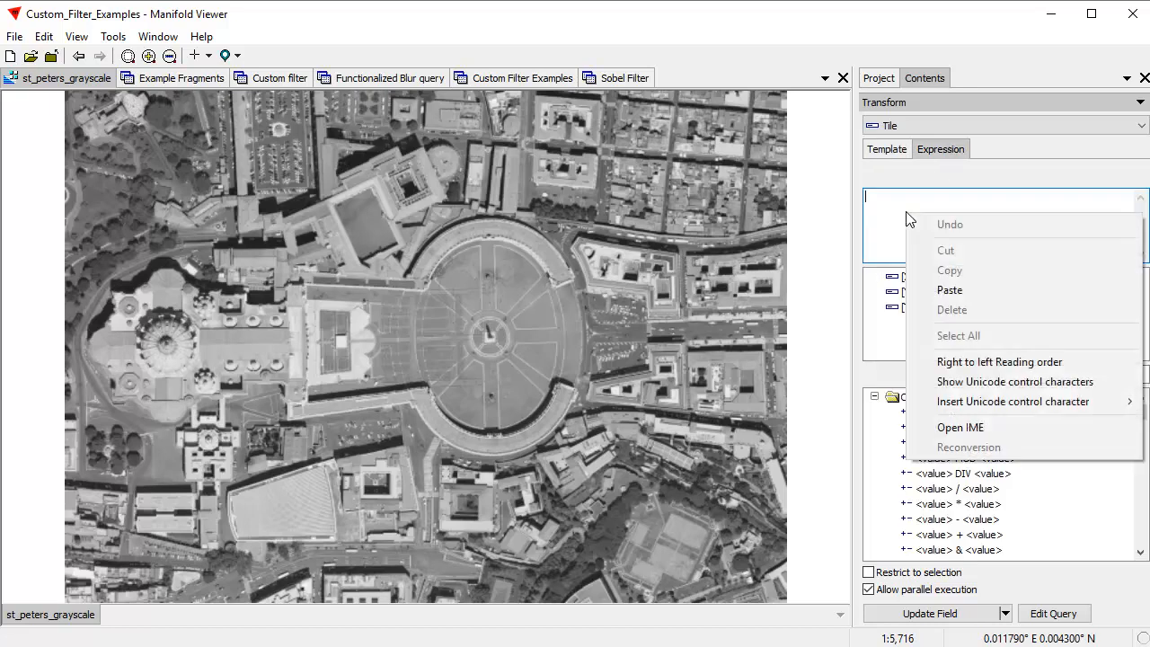
left_click(950, 291)
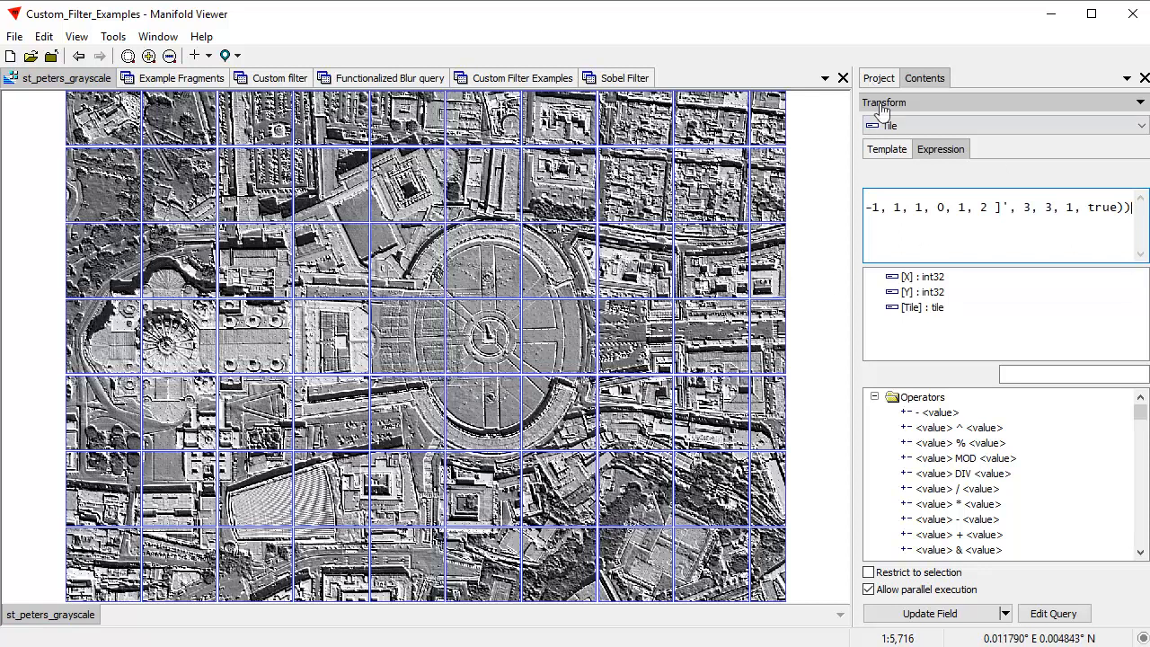
Compare the unfiltered image with the emboss filter preview at closer range around the basilica and circular square.
left_click(887, 149)
left_click_drag(87, 206, 624, 472)
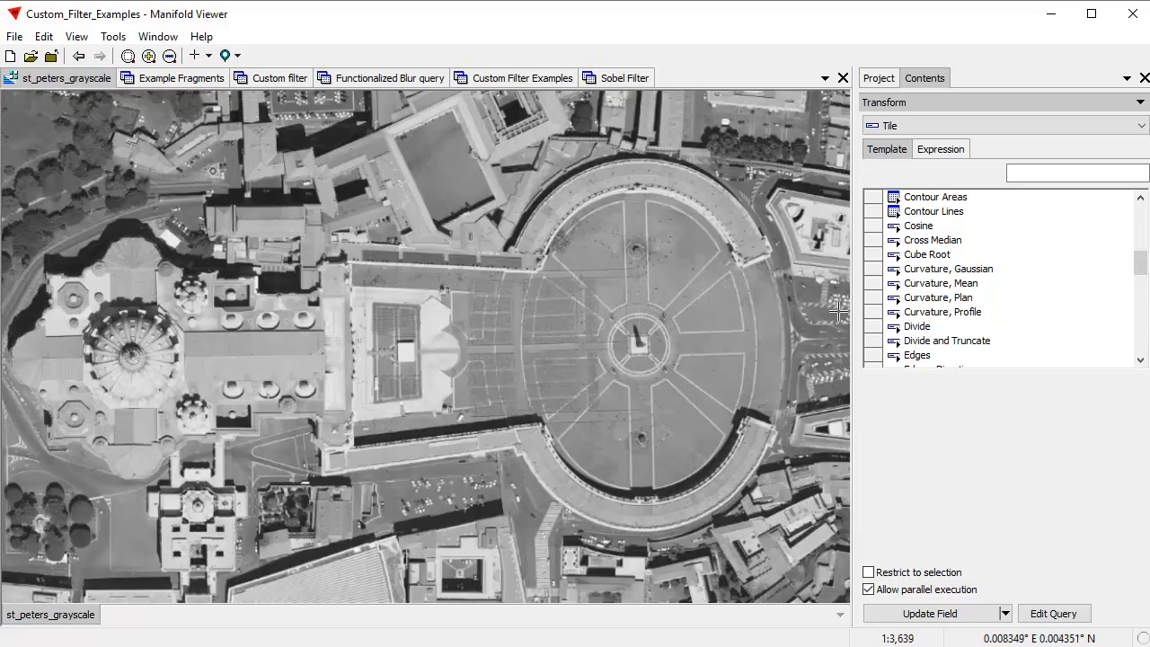
left_click(941, 149)
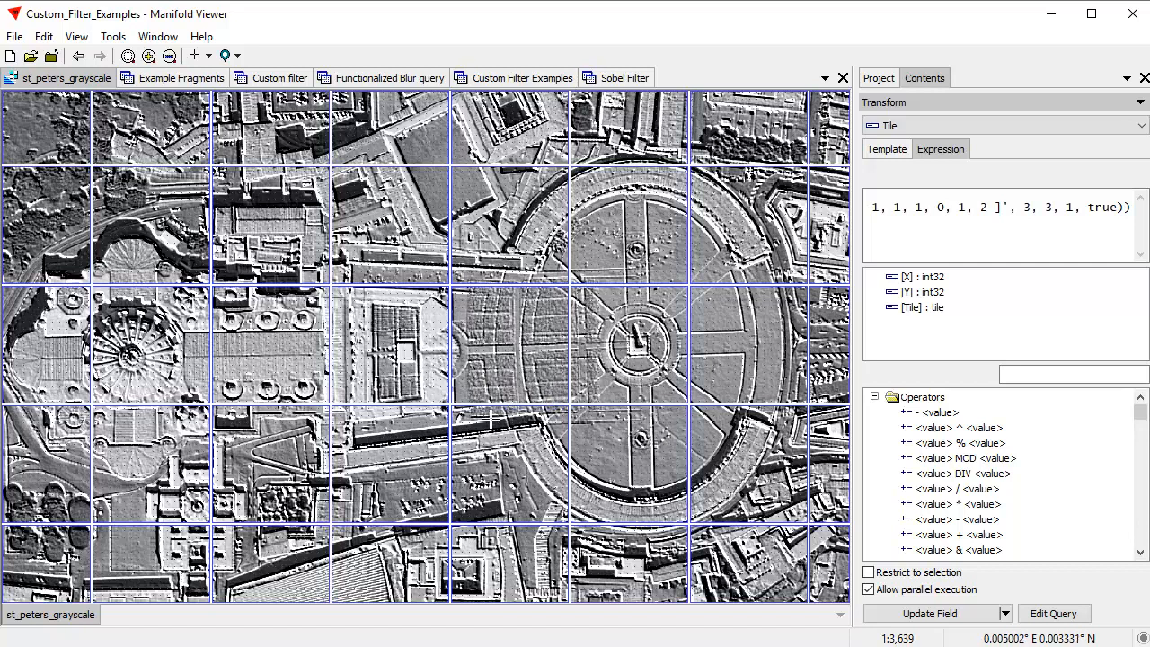
Recheck the TileFilter example in Example Fragments and paste the expression again as the Tile field's transform expression in st_peters_grayscale.
left_click(183, 81)
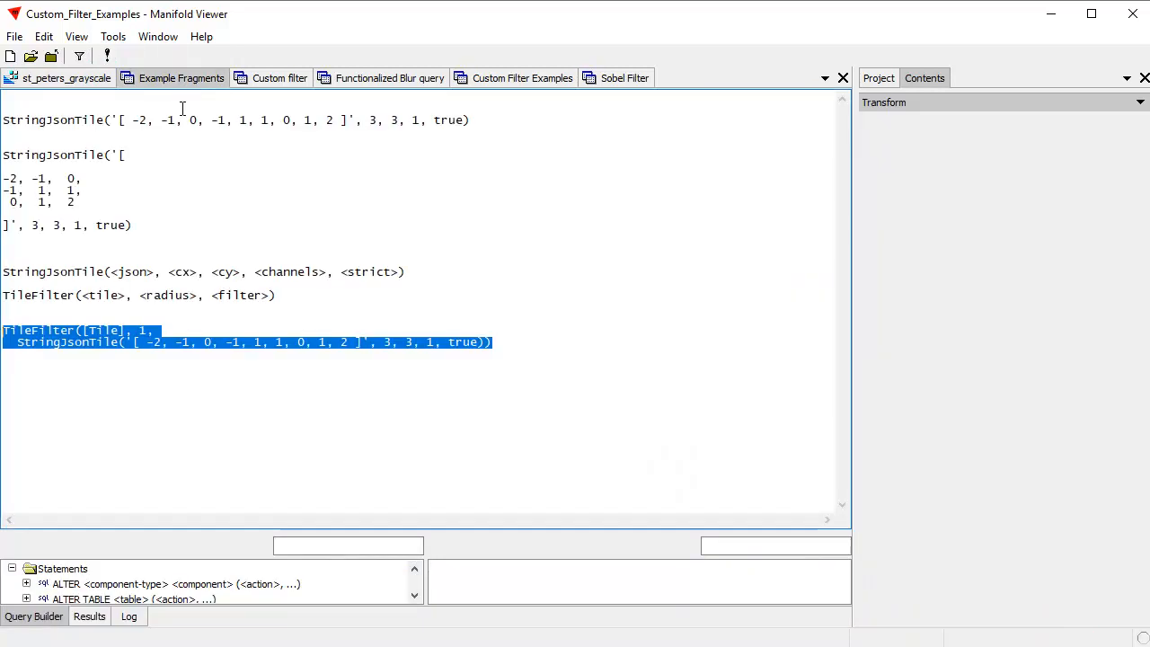
left_click(172, 380)
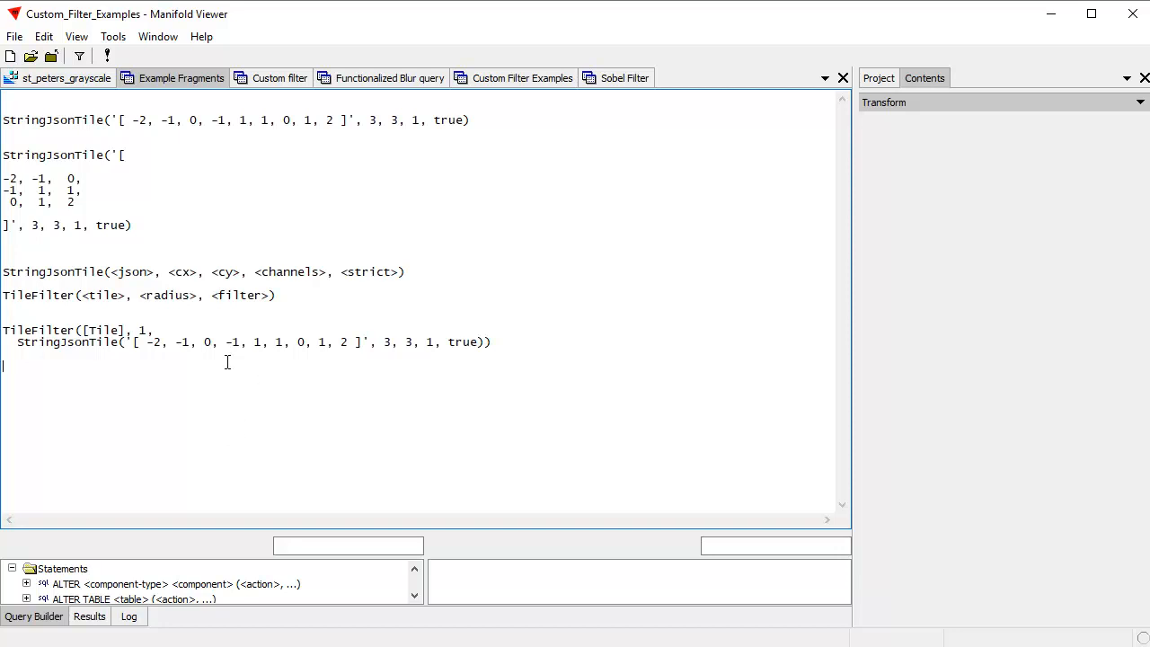
left_click(59, 80)
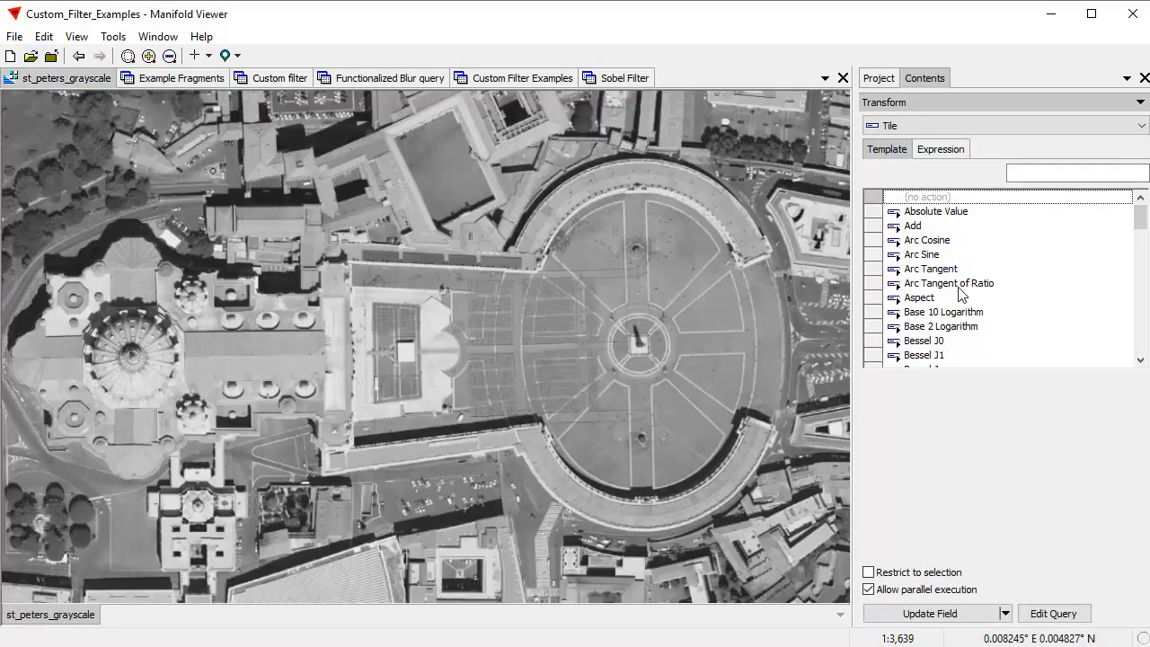
left_click(941, 149)
right_click(917, 208)
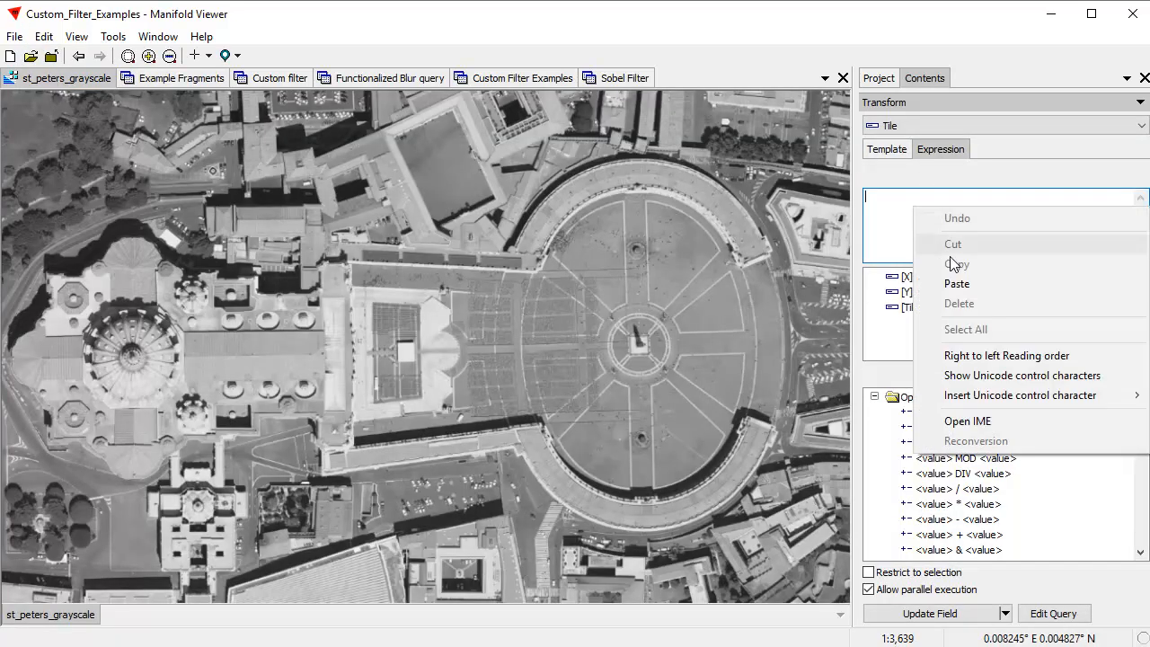
left_click(958, 284)
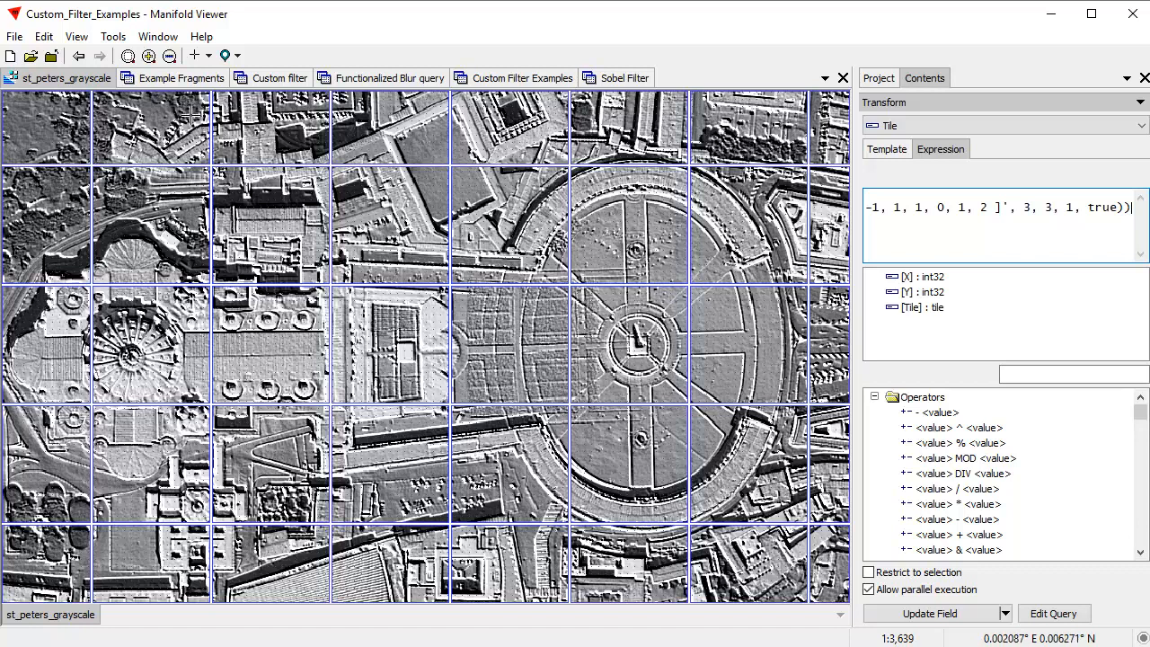
left_click(878, 79)
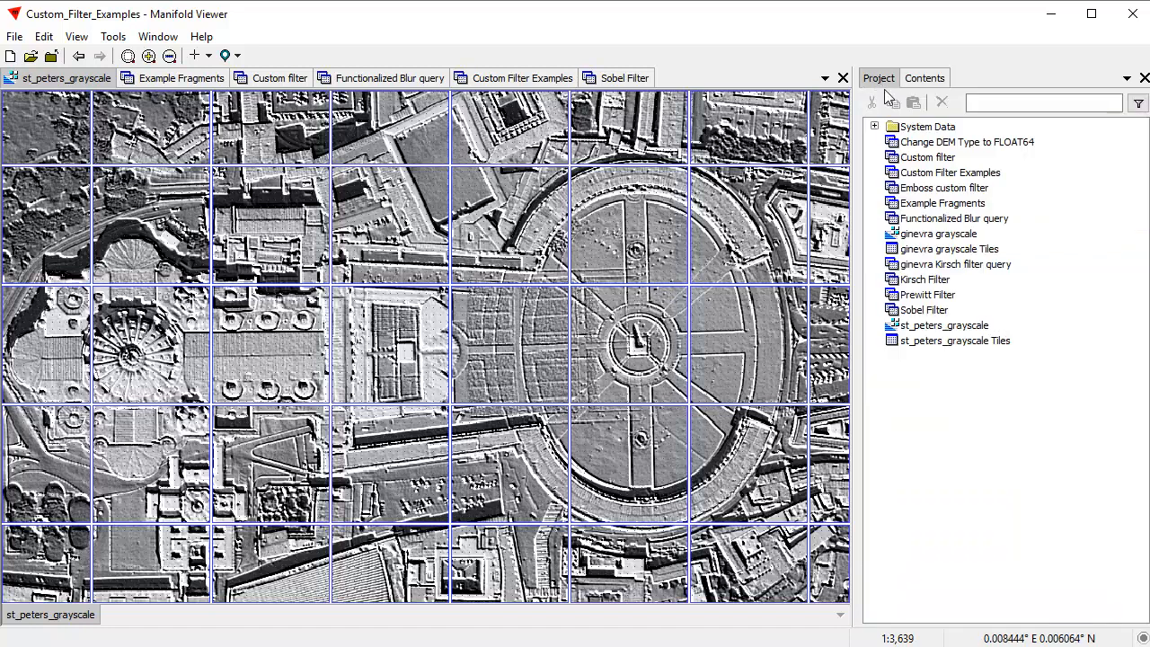
left_click(929, 78)
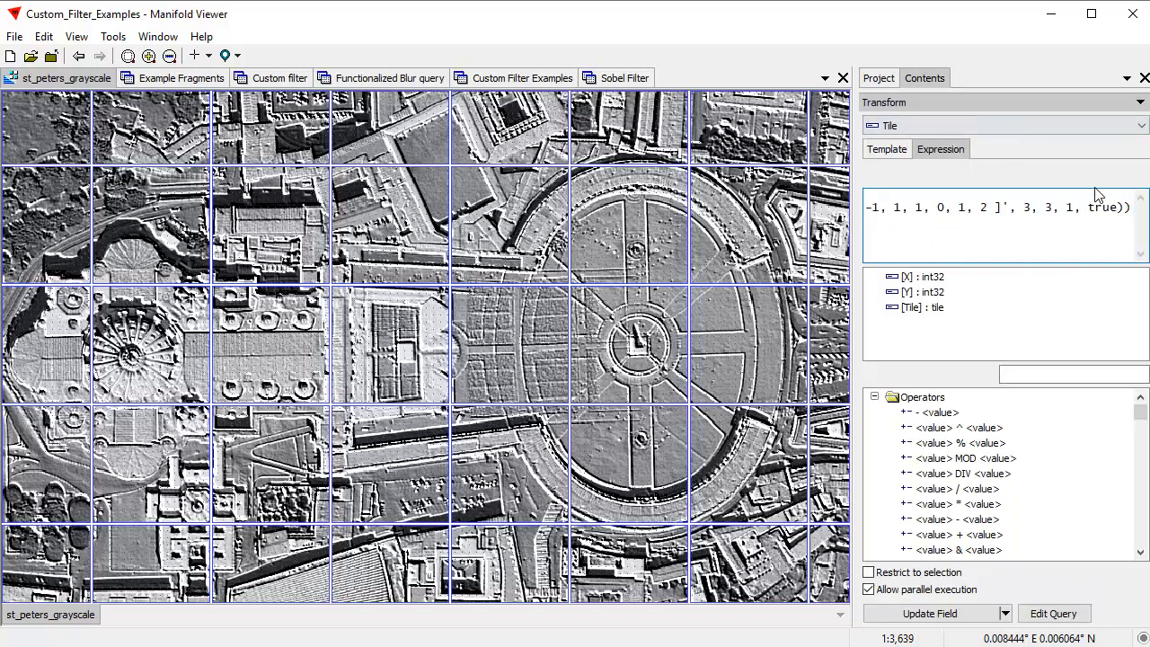
Generate the editable SQL query for the Blur transform template with radius 1 and center 1, and return to the st_peters_grayscale image.
left_click(895, 151)
left_click_drag(1141, 220, 1142, 246)
left_click(926, 256)
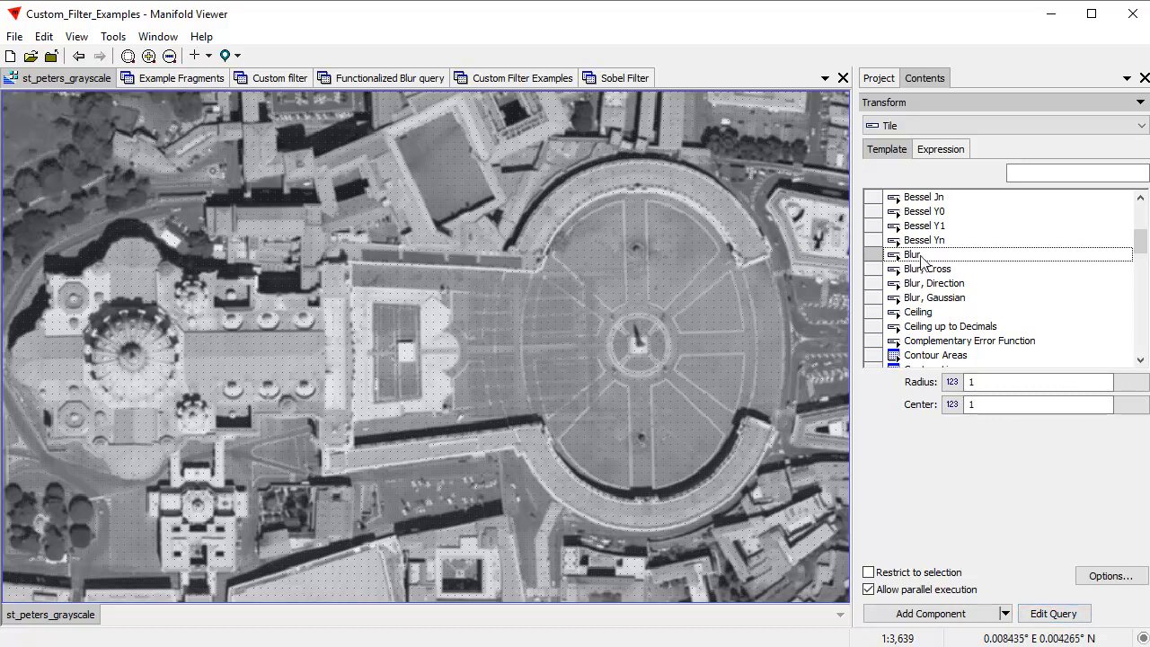
left_click(1066, 618)
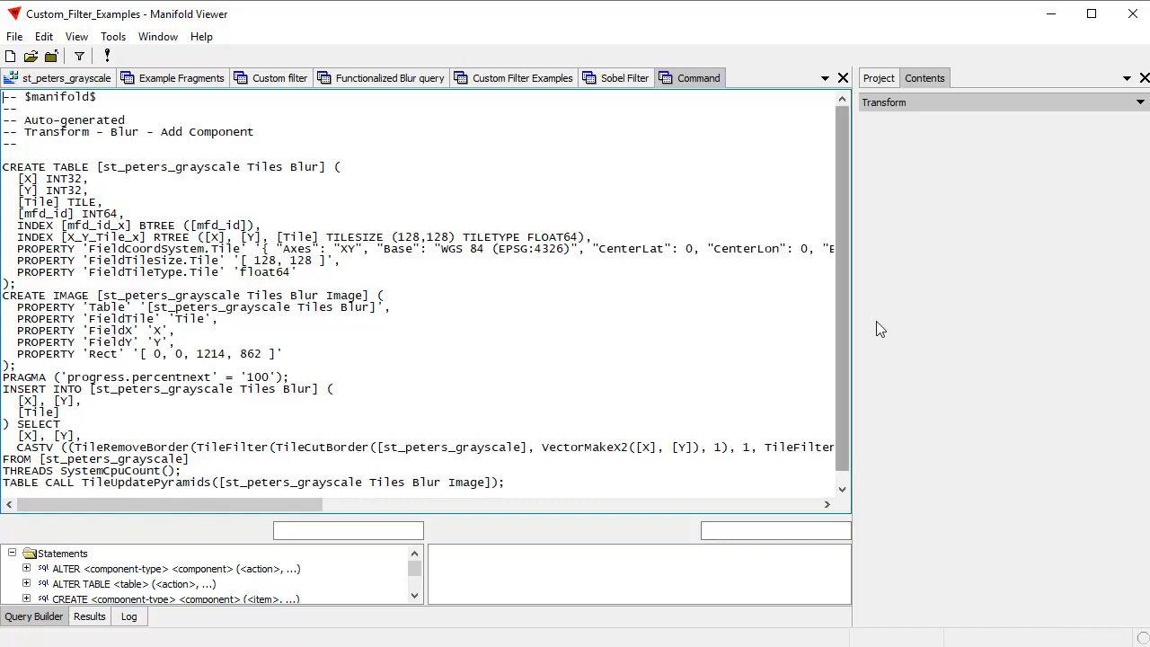
left_click_drag(848, 294, 788, 198)
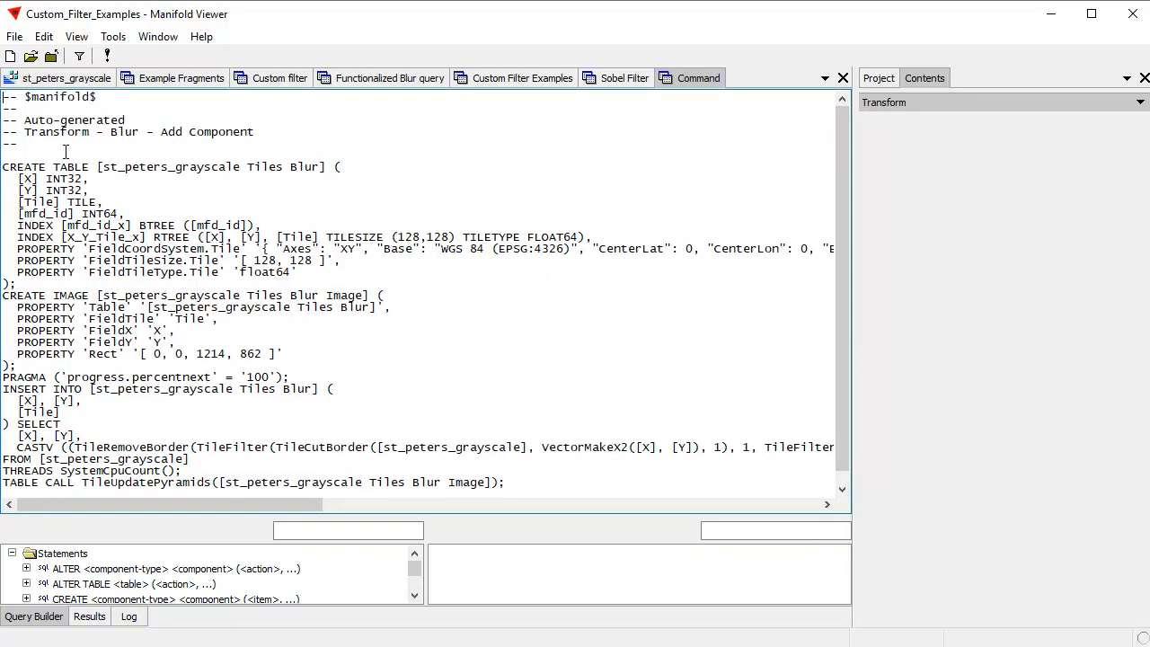
left_click(72, 81)
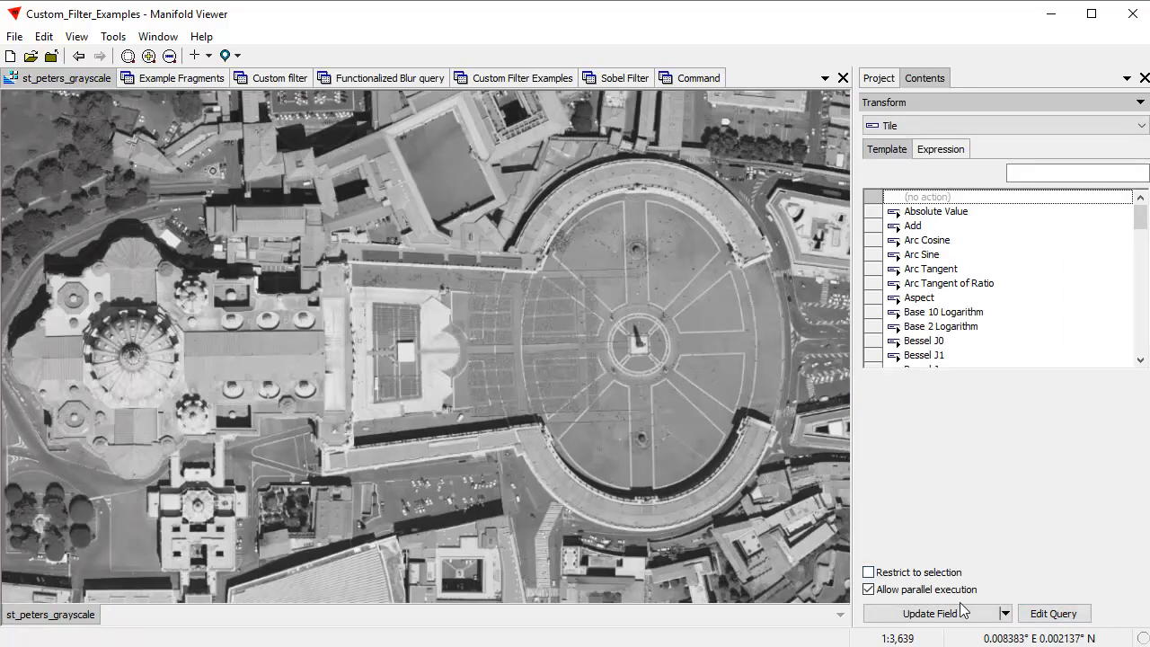
Break the long CASTV line of the generated Blur query before VectorMakeX2 and locate its TileFilter and TileFilterDefBlur calls.
left_click(683, 80)
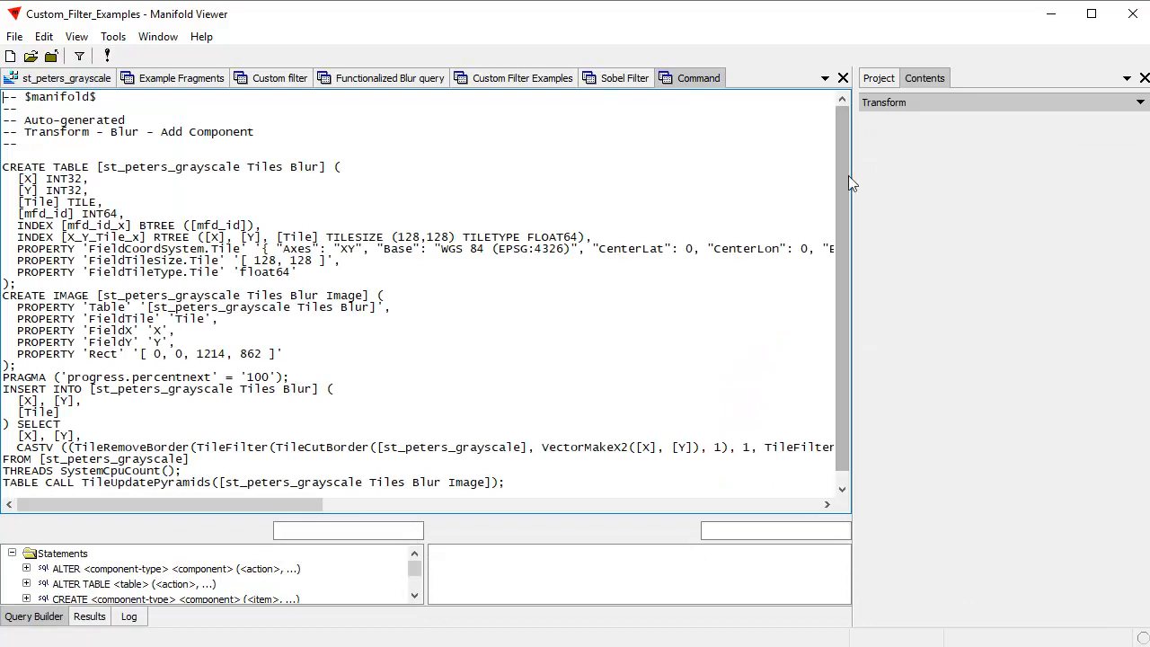
left_click_drag(840, 146, 852, 241)
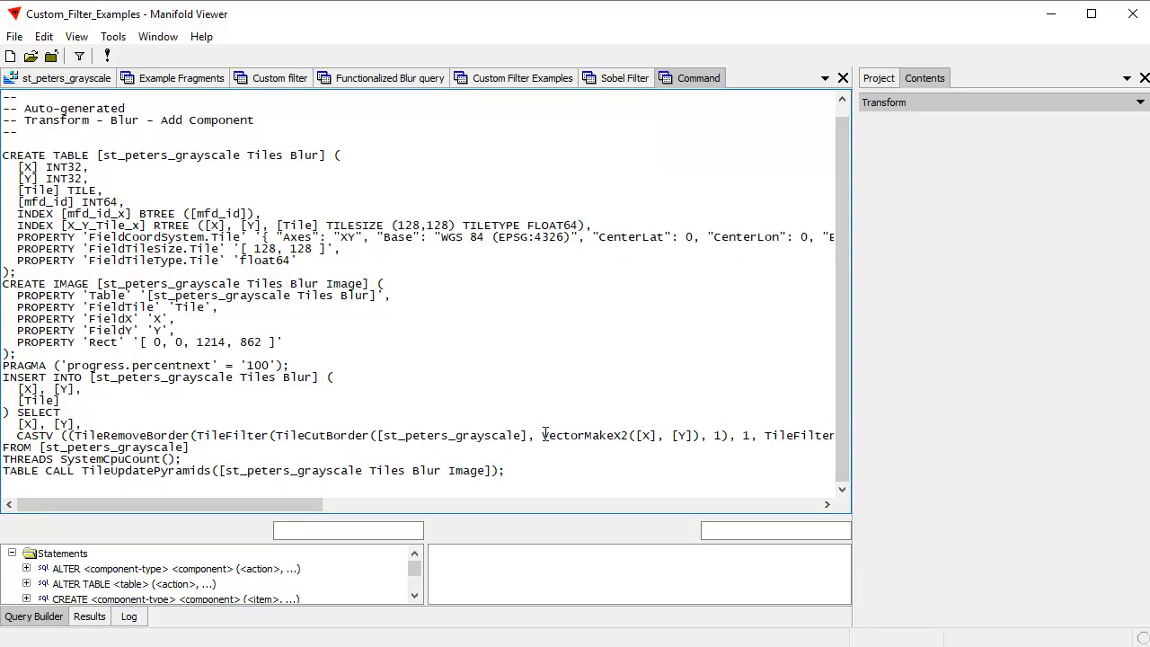
key("Return")
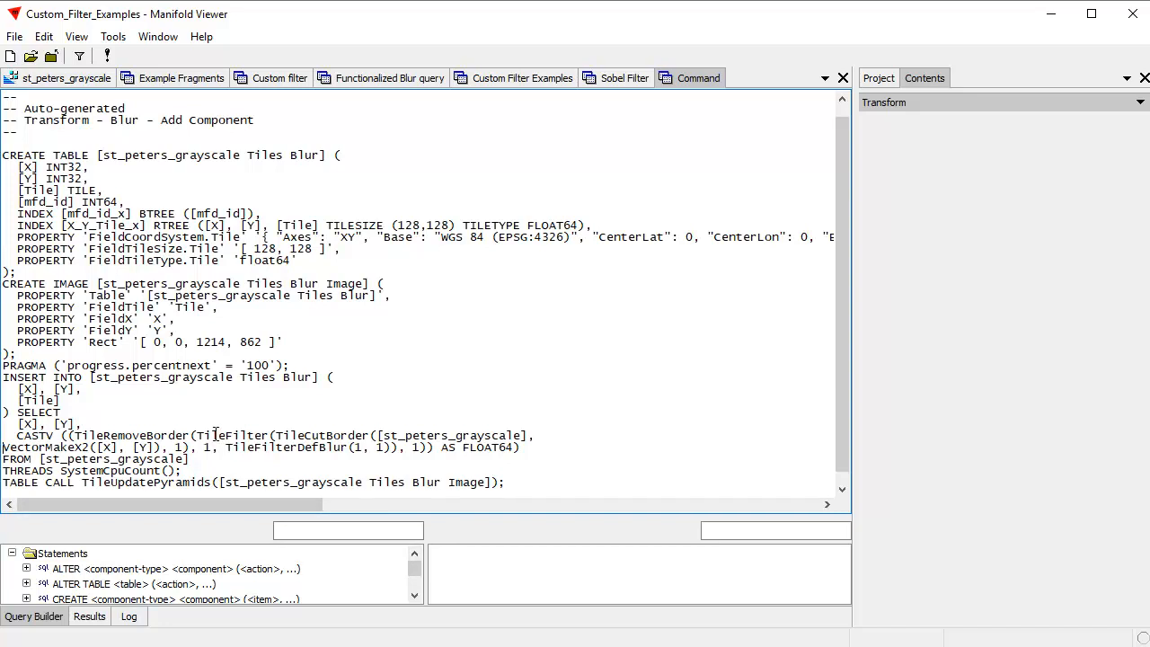
left_click_drag(196, 435, 269, 432)
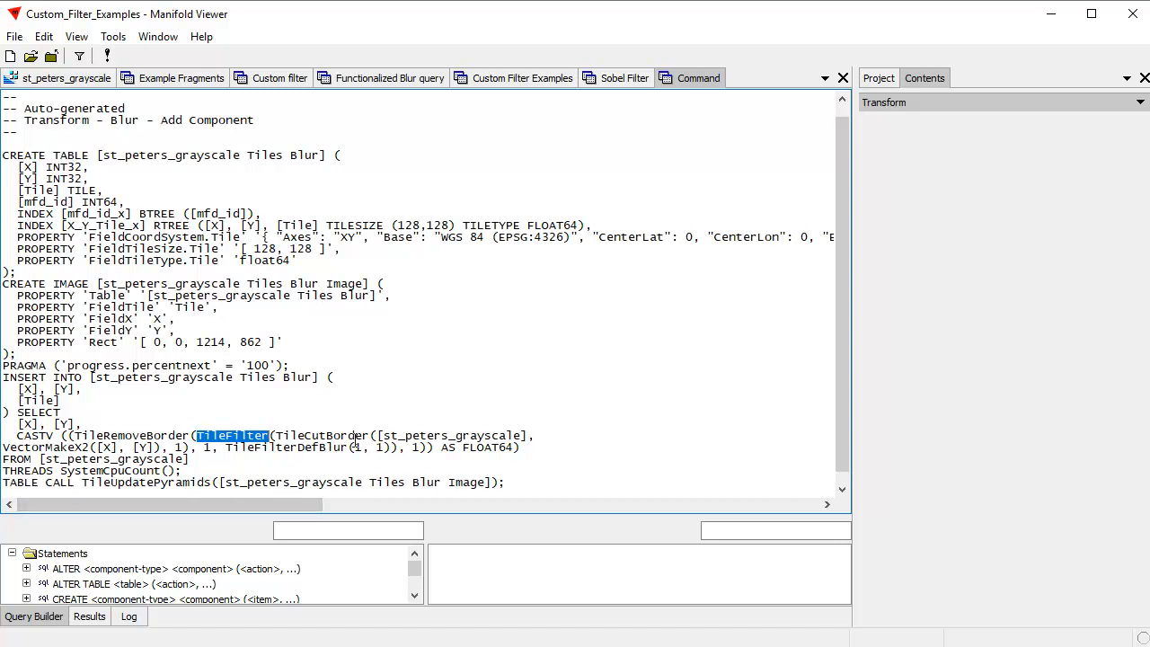
left_click(346, 458)
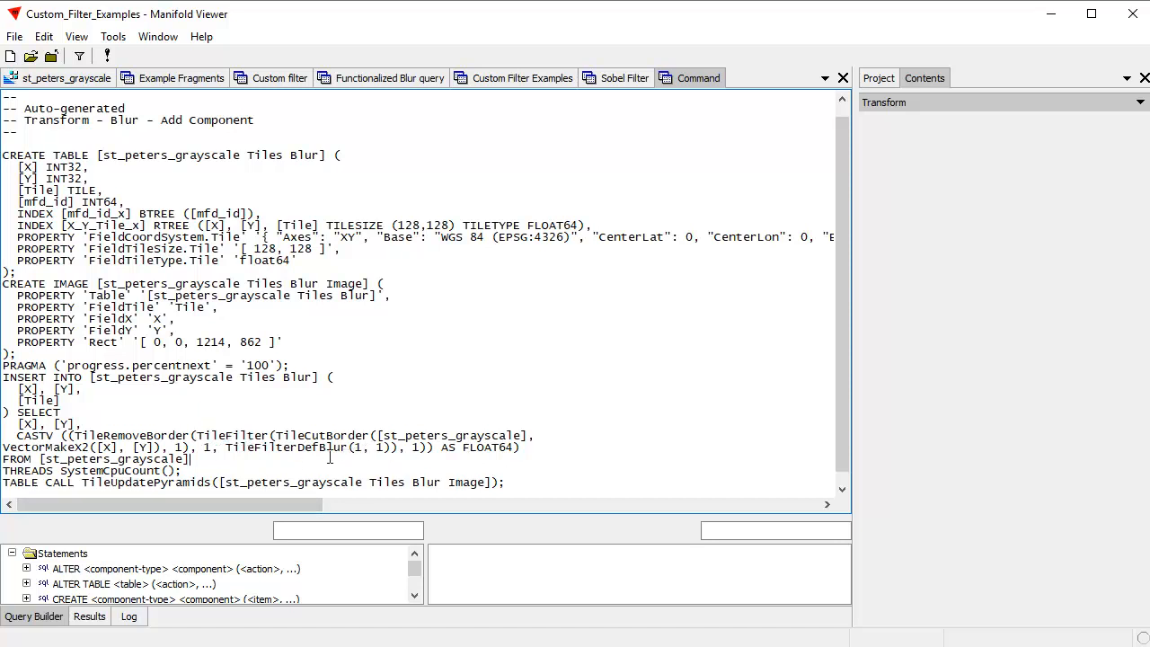
left_click_drag(391, 447, 229, 450)
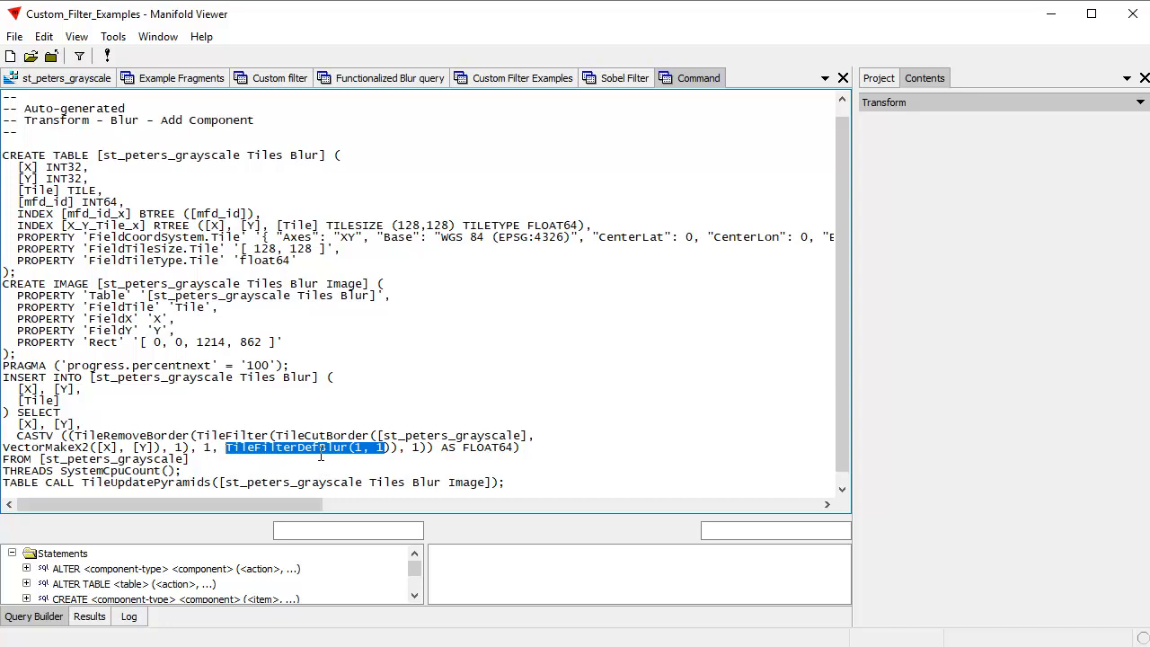
Replace TileFilterDefBlur(1, 1) in the generated query with StringJsonTile('[ -2, -1, 0, -1, 1, 1, 0, 1, 2 ]', 3, 3, 1, true) copied from Example Fragments.
left_click_drag(395, 447, 227, 447)
left_click(160, 83)
left_click_drag(485, 121, 2, 126)
key("ctrl+c")
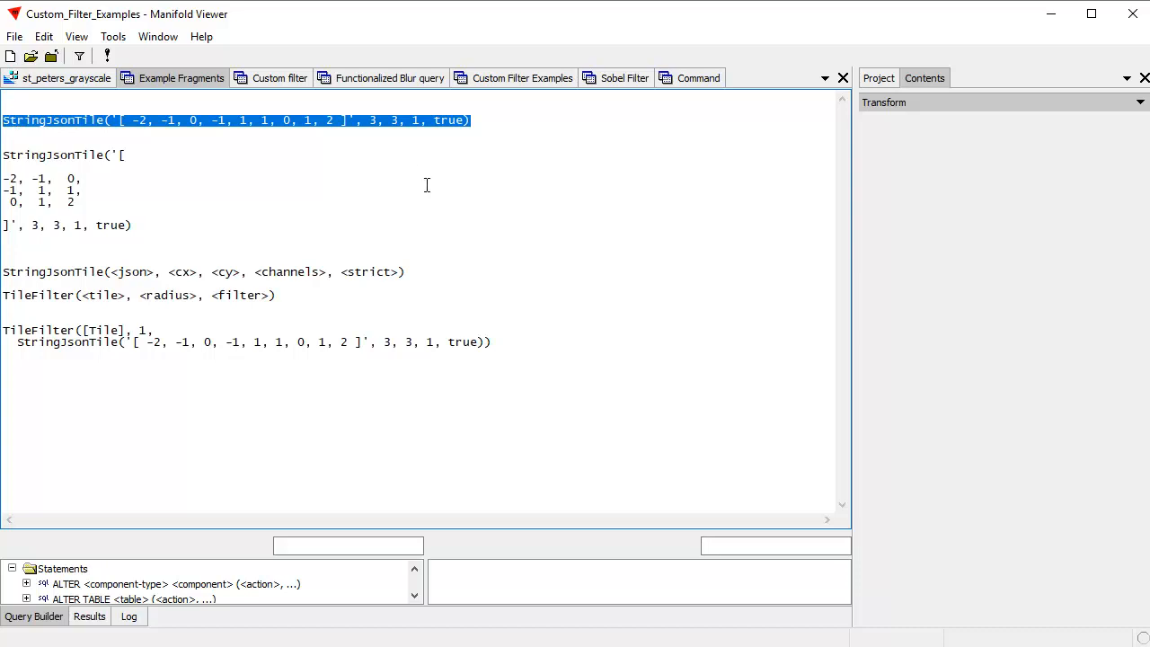
left_click(692, 83)
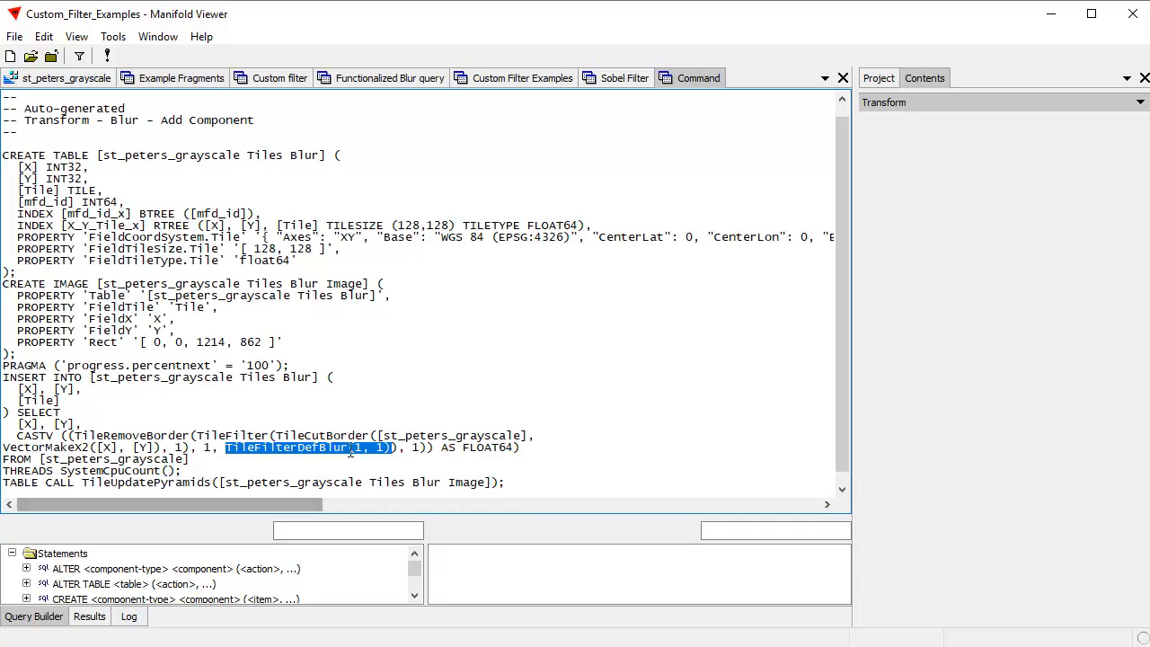
right_click(272, 440)
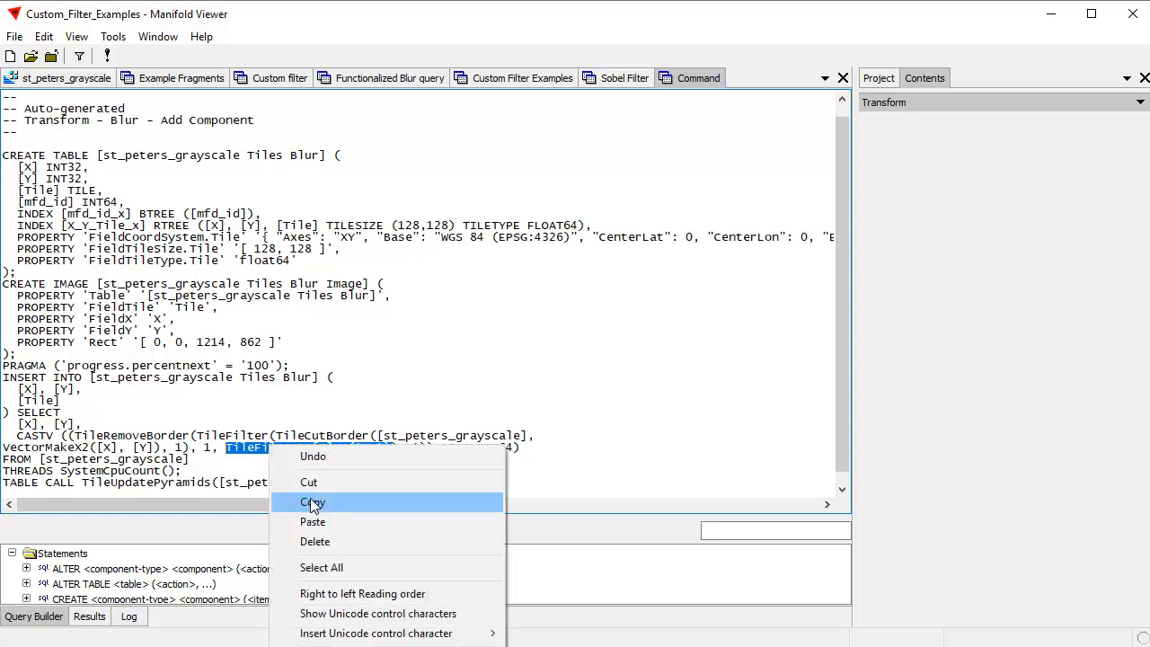
left_click(318, 523)
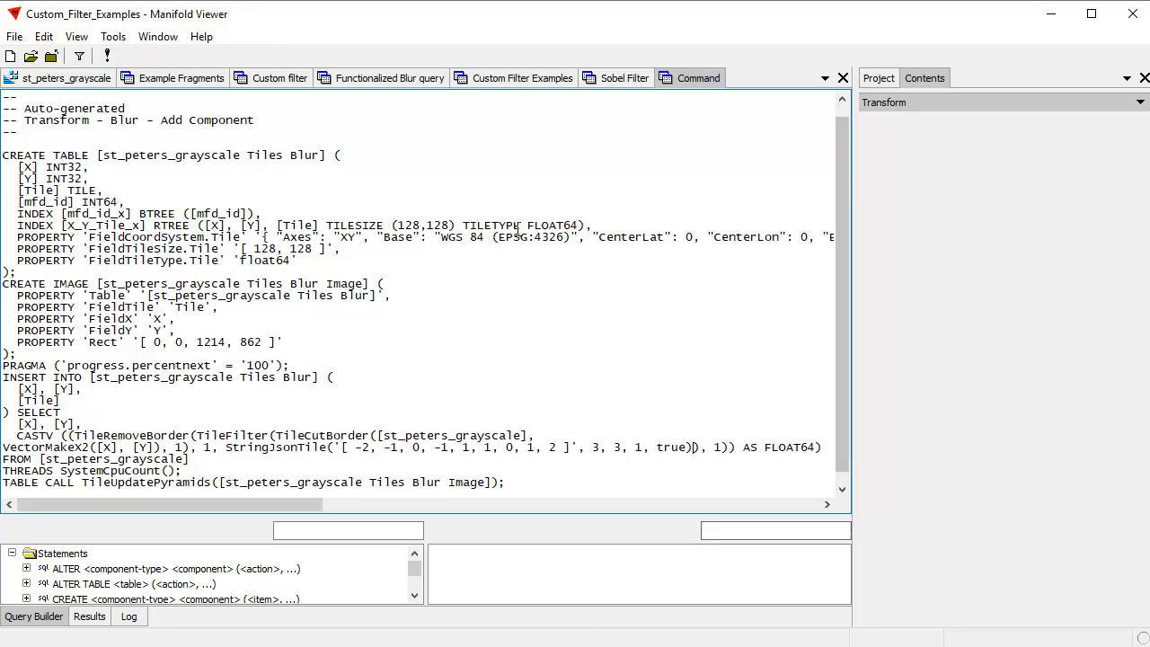
Run the edited query and examine the resulting st_peters_grayscale Tiles Blur Image at closer range.
left_click(108, 56)
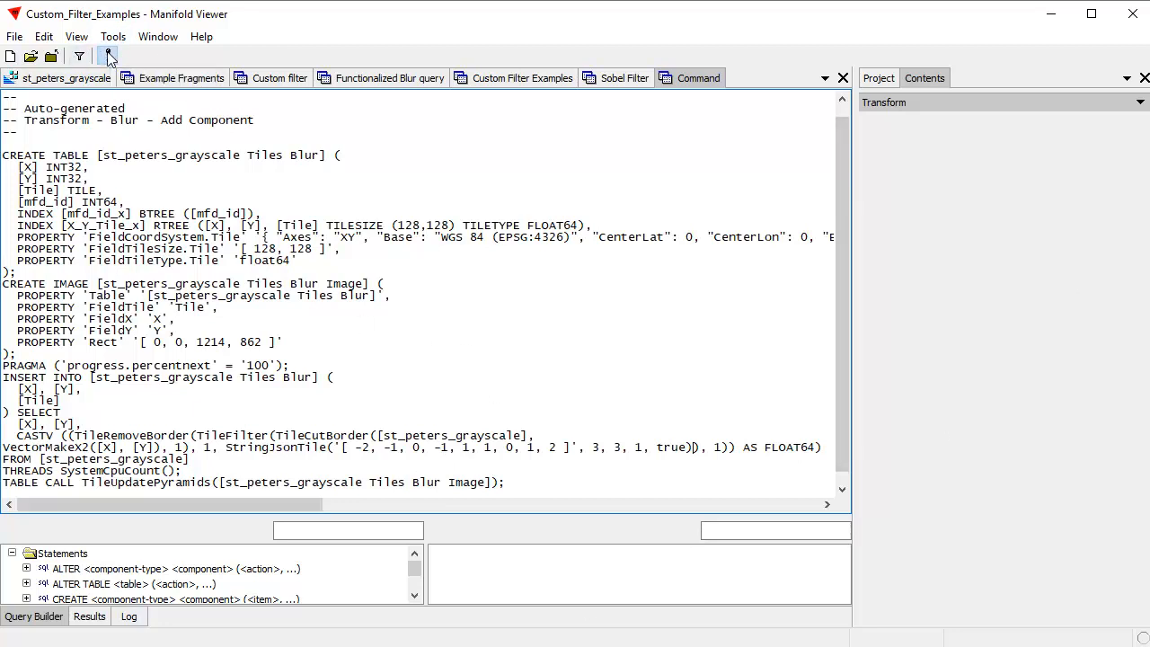
left_click(879, 78)
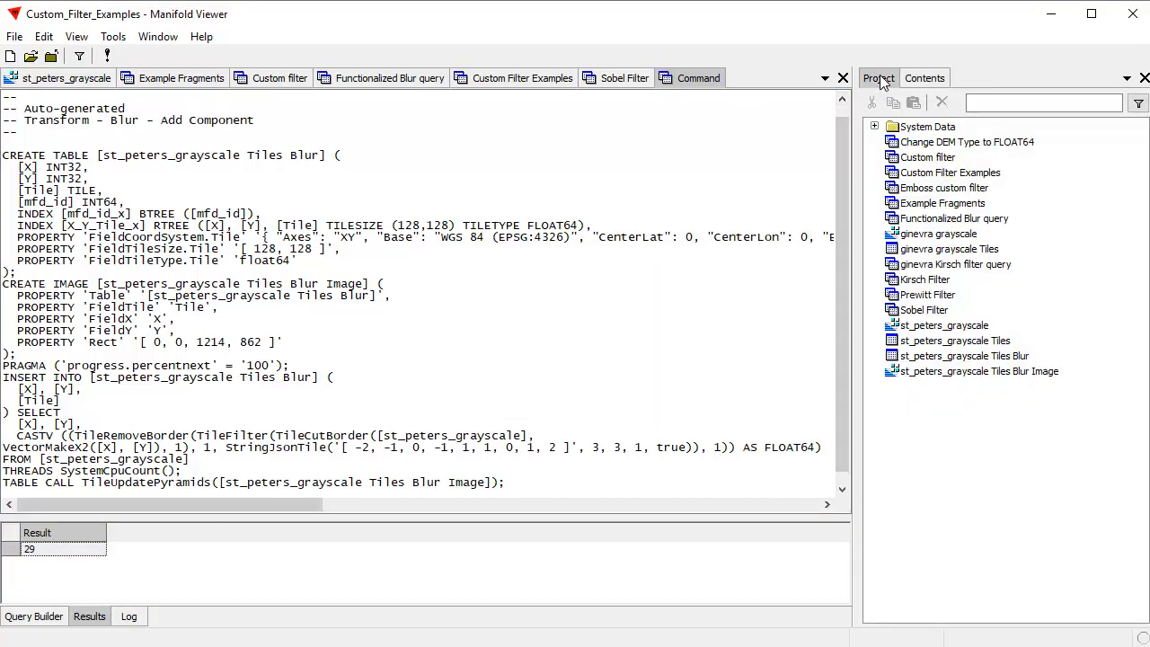
double_click(1009, 381)
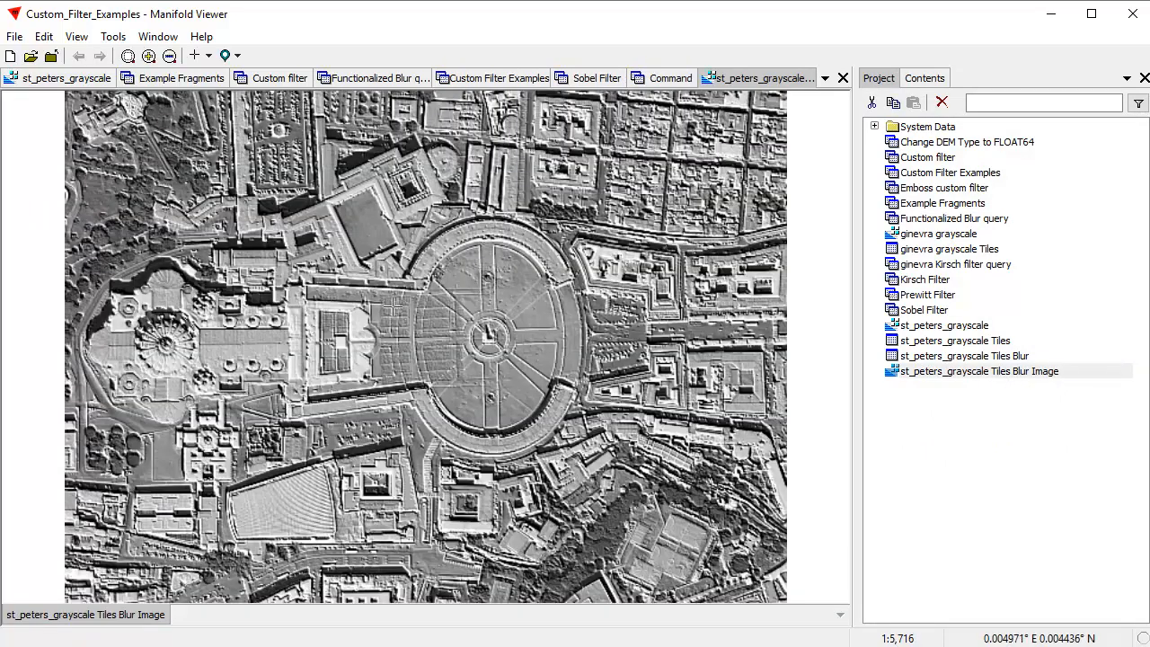
scroll(599, 449, "up", 1)
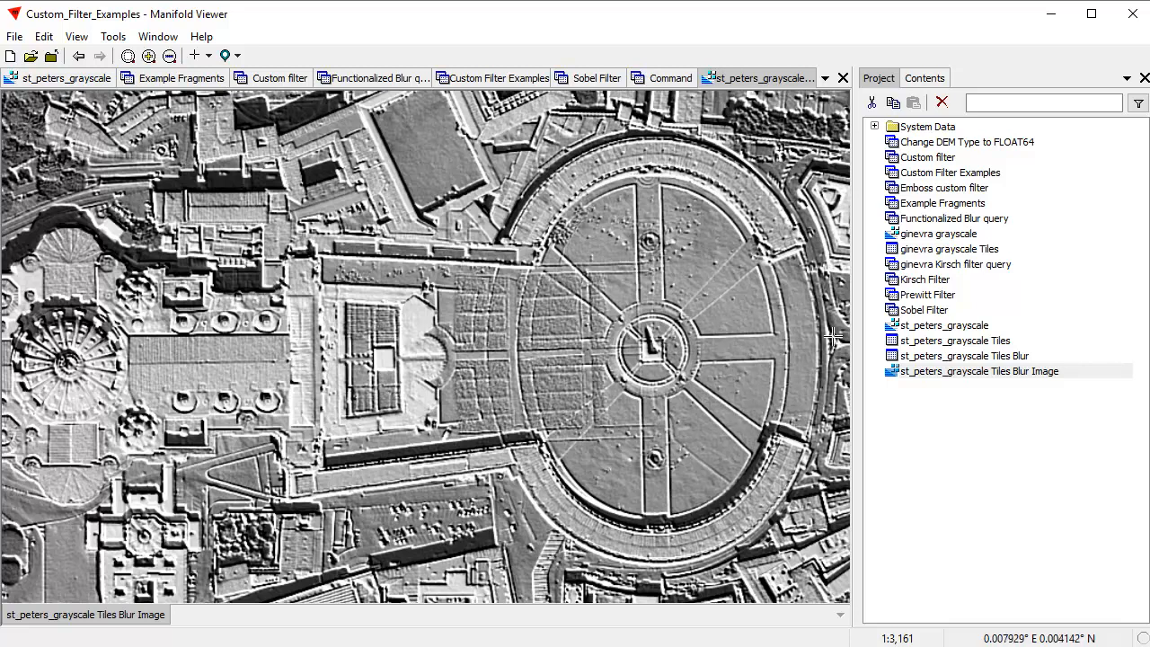
Delete the st_peters_grayscale Tiles Blur table and the st_peters_grayscale Tiles Blur Image from the project.
left_click(977, 372)
left_click(969, 356, "ctrl")
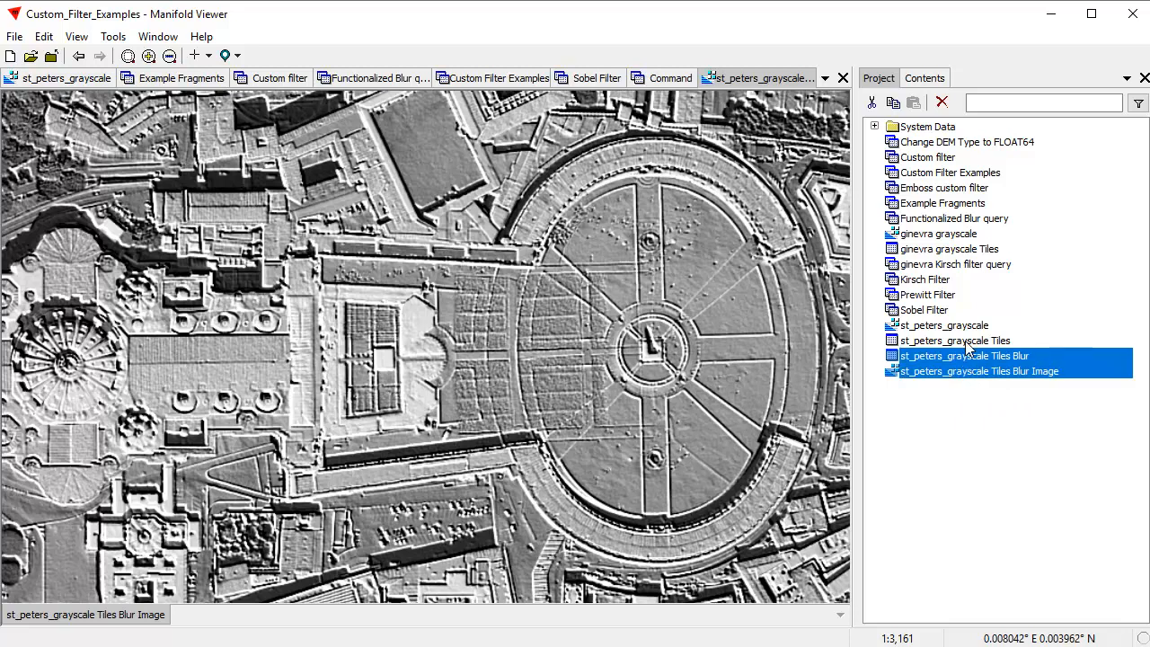
left_click(942, 101)
left_click(642, 372)
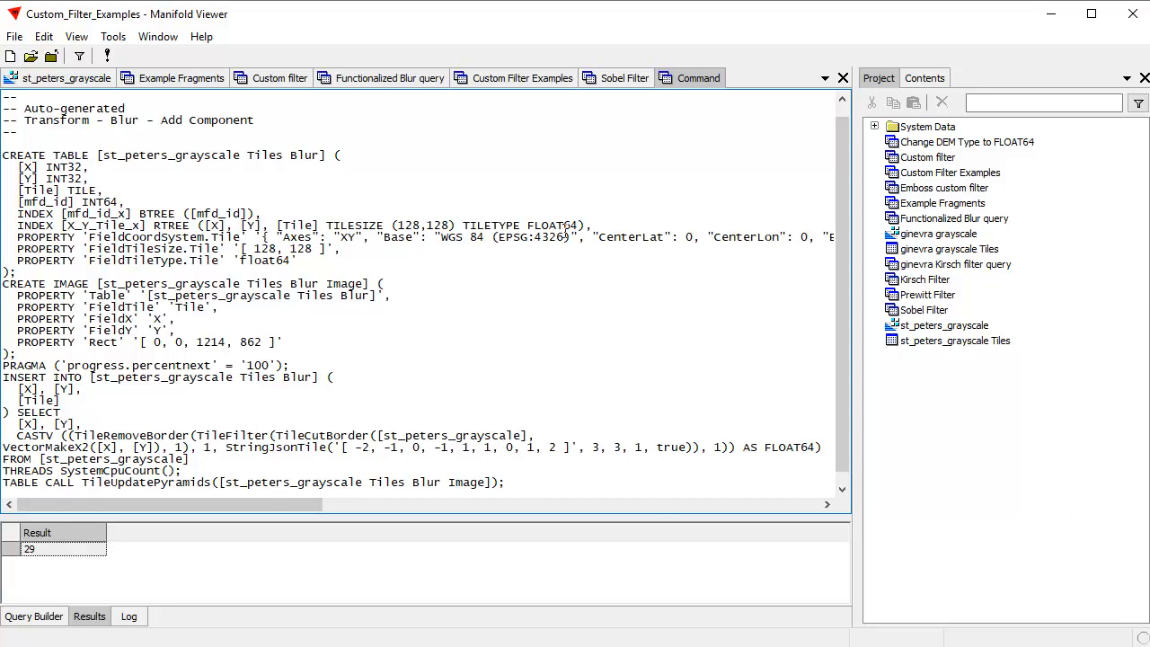
scroll(543, 369, "down", 1)
left_click_drag(558, 440, 350, 440)
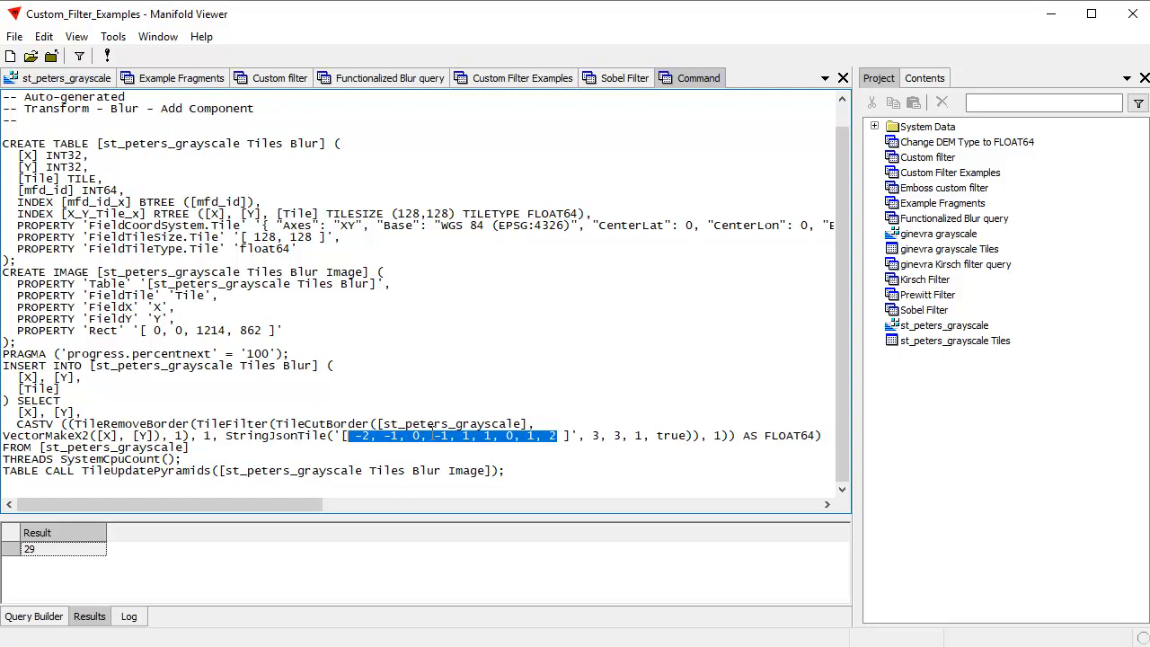
left_click(364, 454)
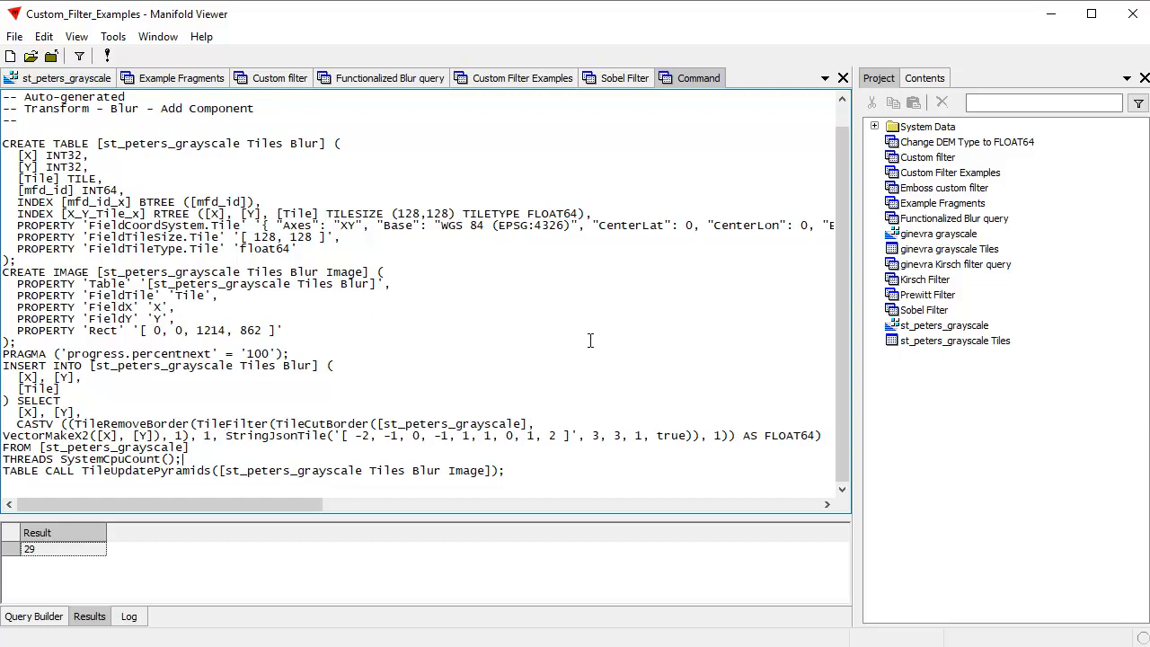
left_click(275, 79)
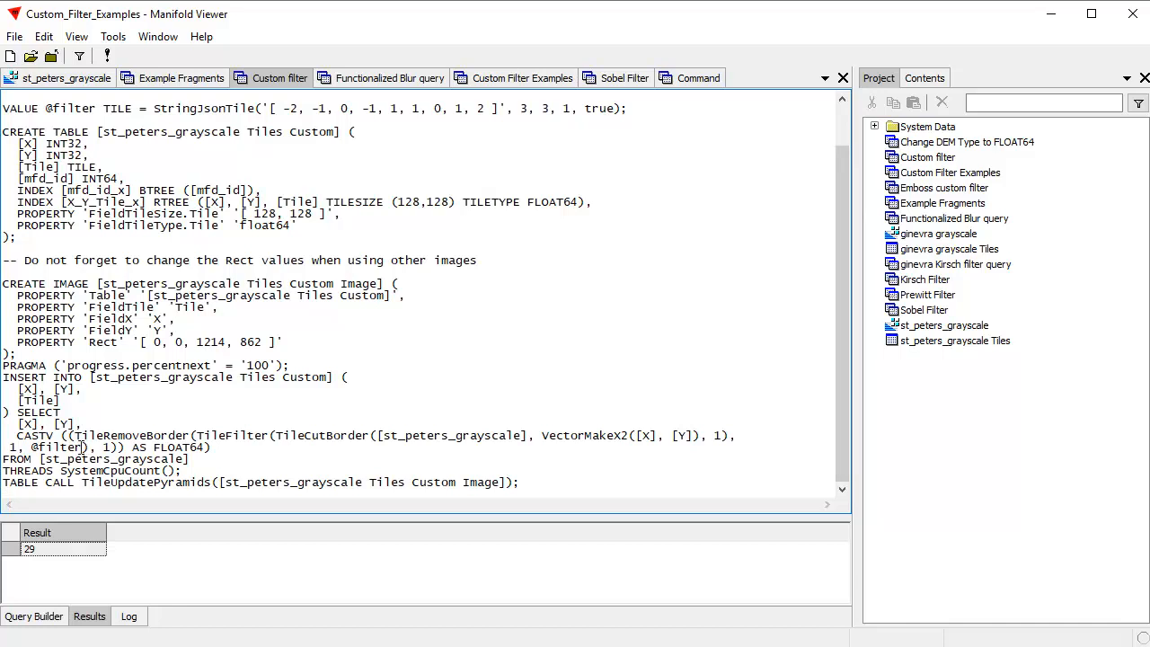
left_click_drag(83, 446, 32, 447)
scroll(844, 132, "up", 2)
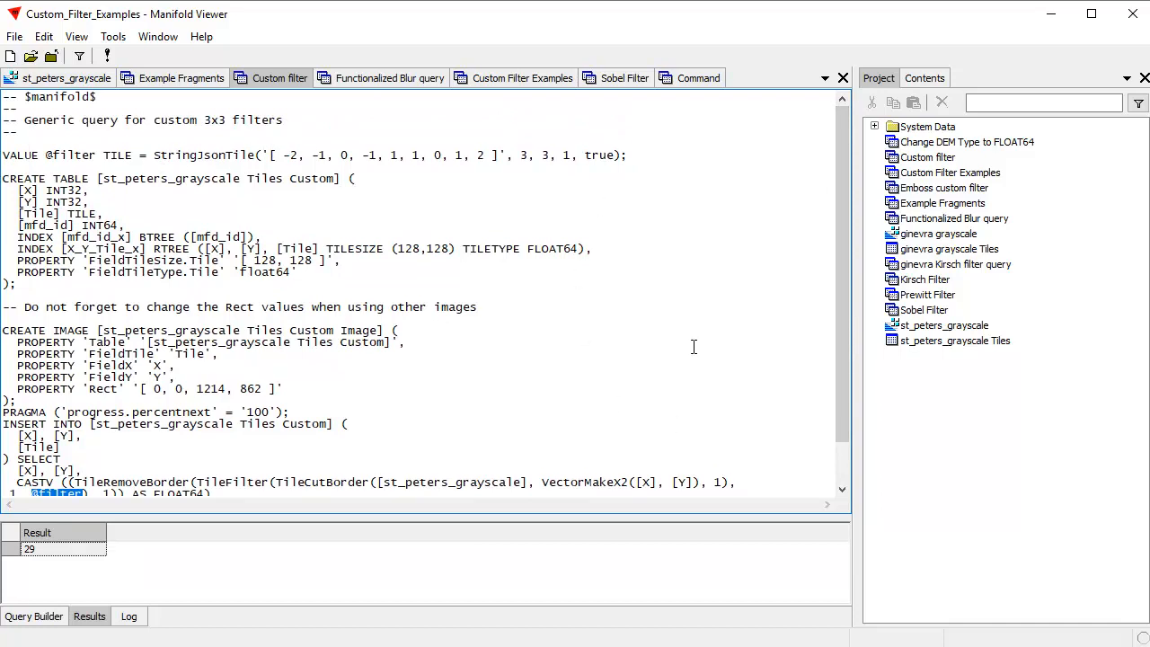
scroll(841, 282, "down", 1)
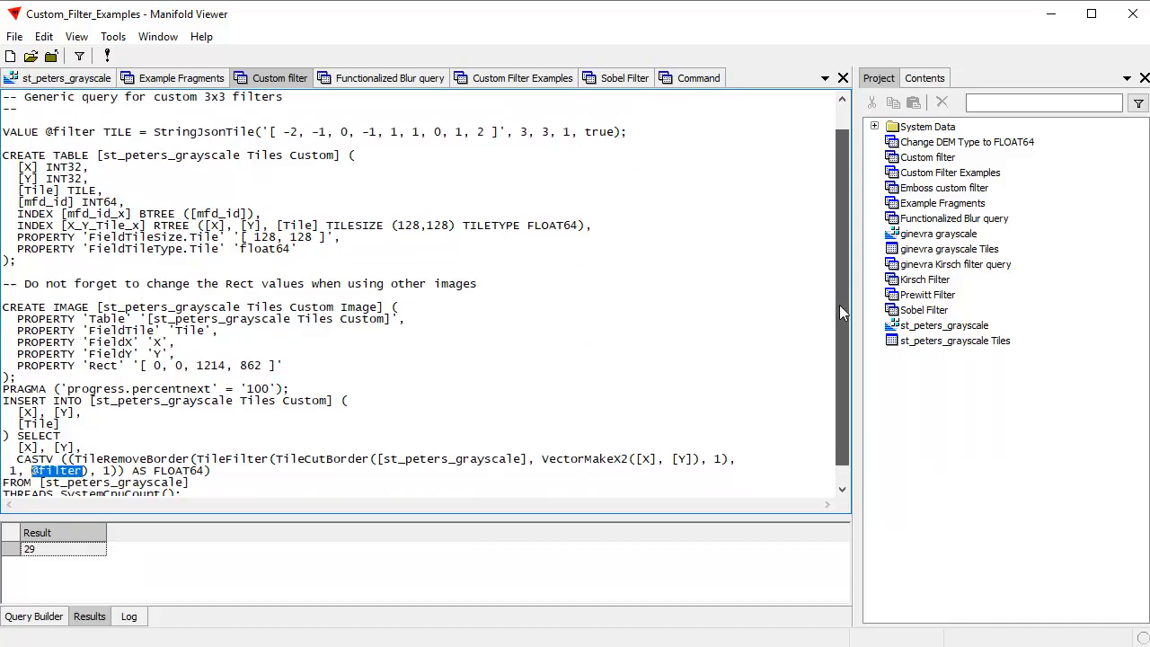
Add a blank line above CREATE TABLE in the generated query and replace Blur with Custom in all table and image names below it.
left_click(696, 79)
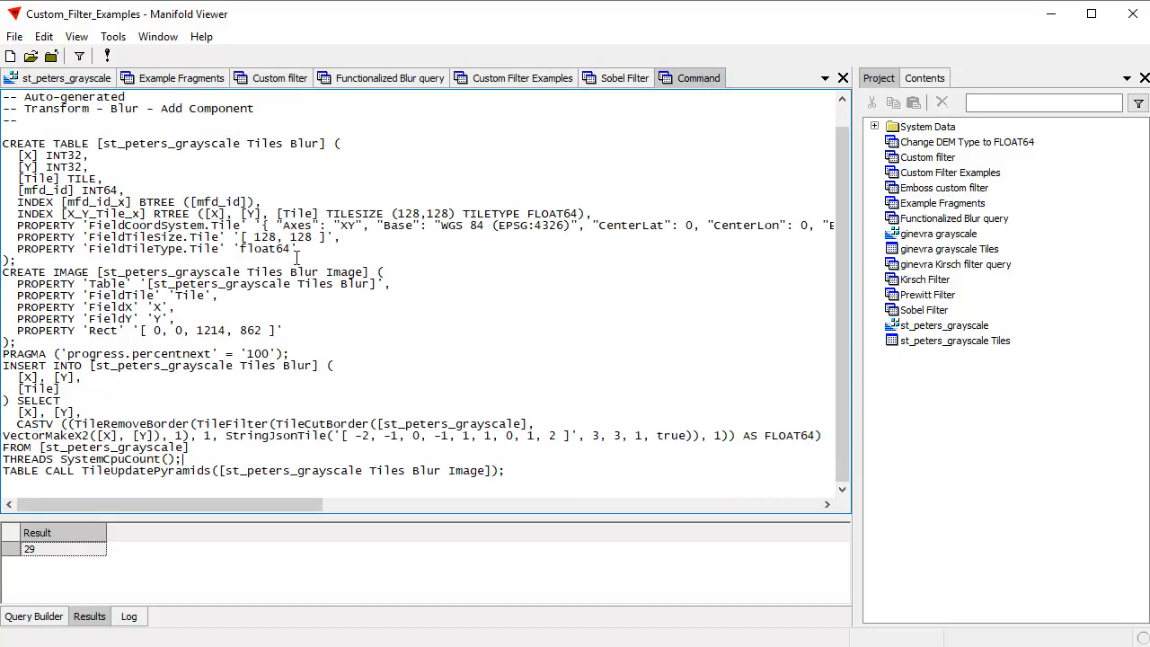
left_click(108, 130)
key("Return")
key("ctrl+h")
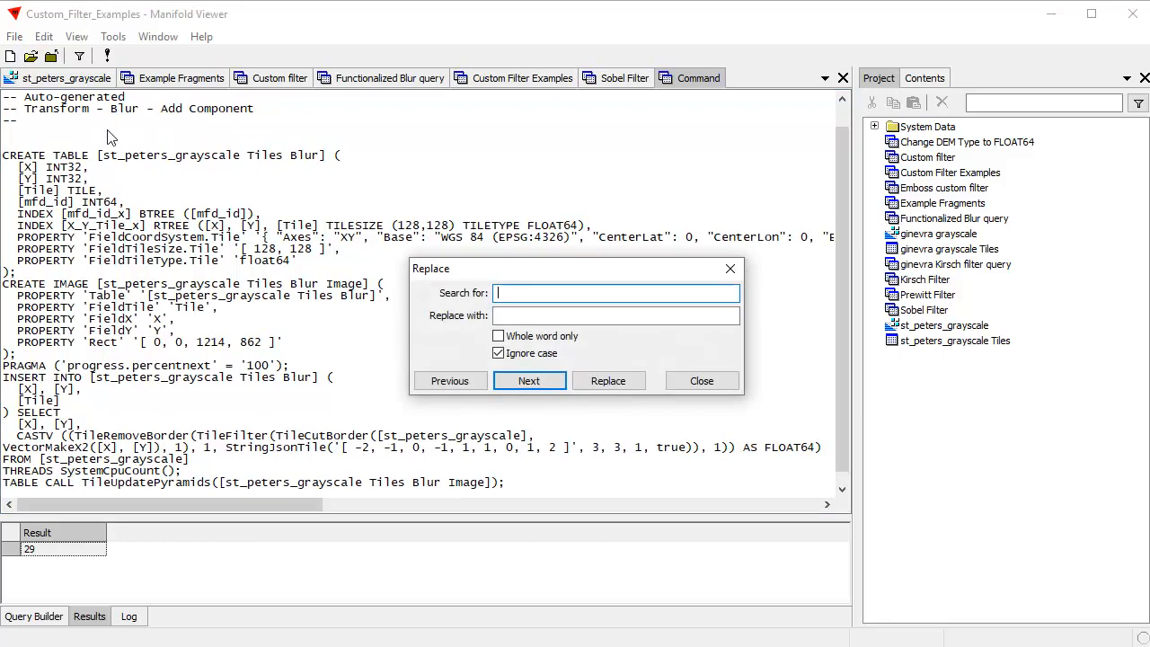
type("Blur")
left_click(616, 315)
type("Custom")
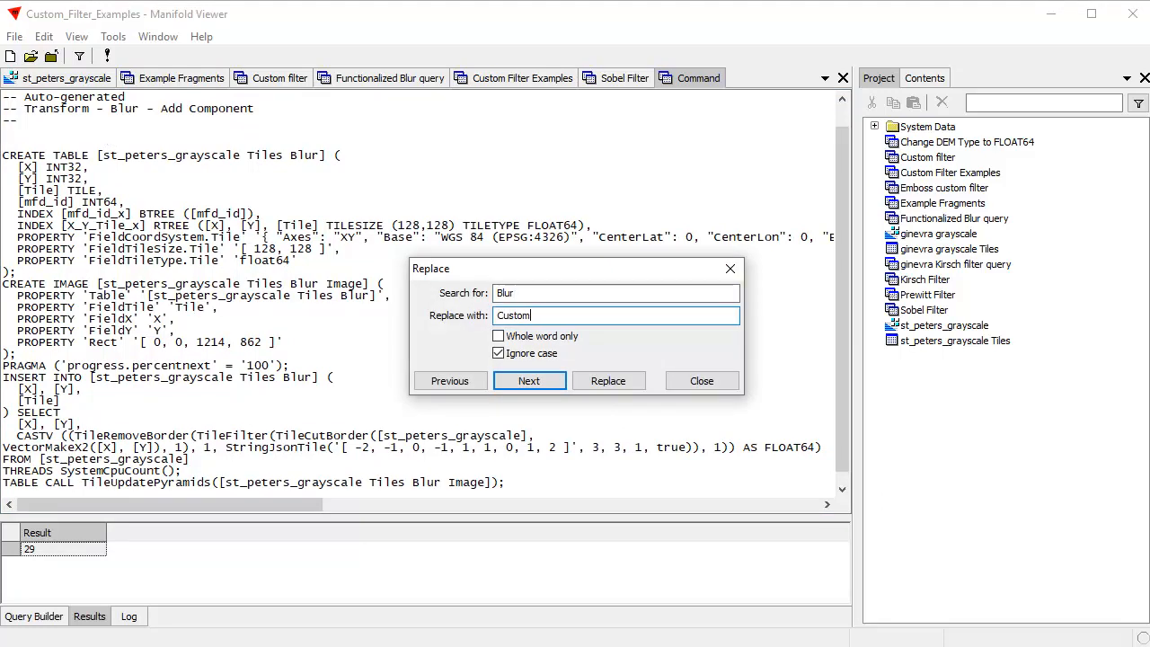
left_click(617, 383)
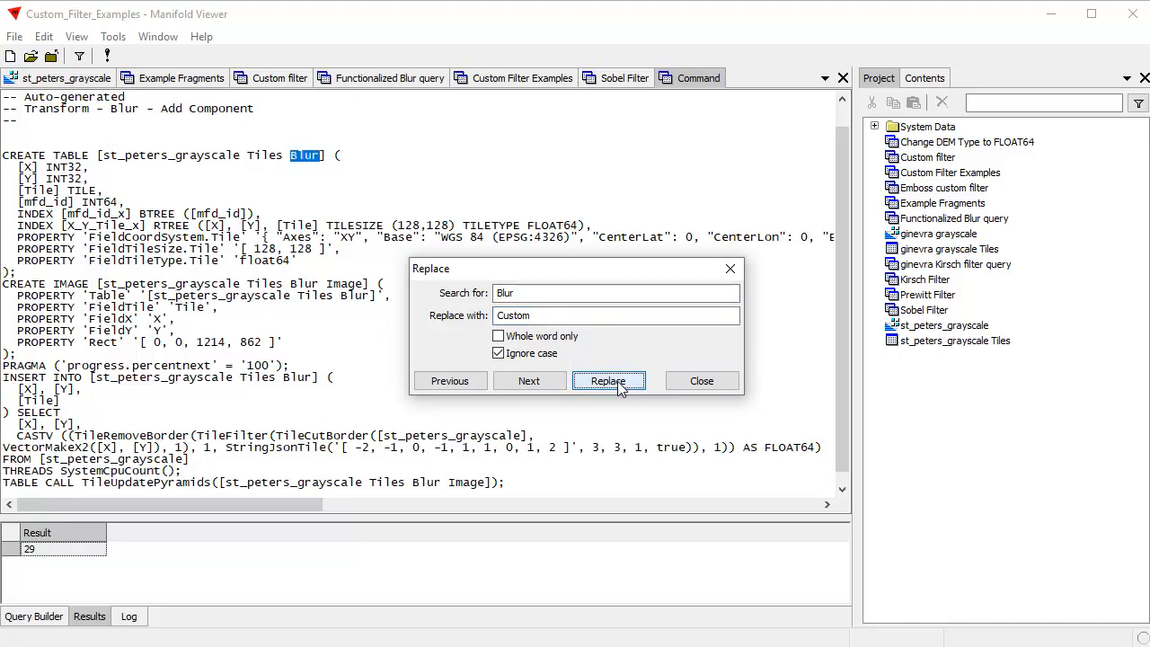
left_click(608, 381)
left_click(609, 381)
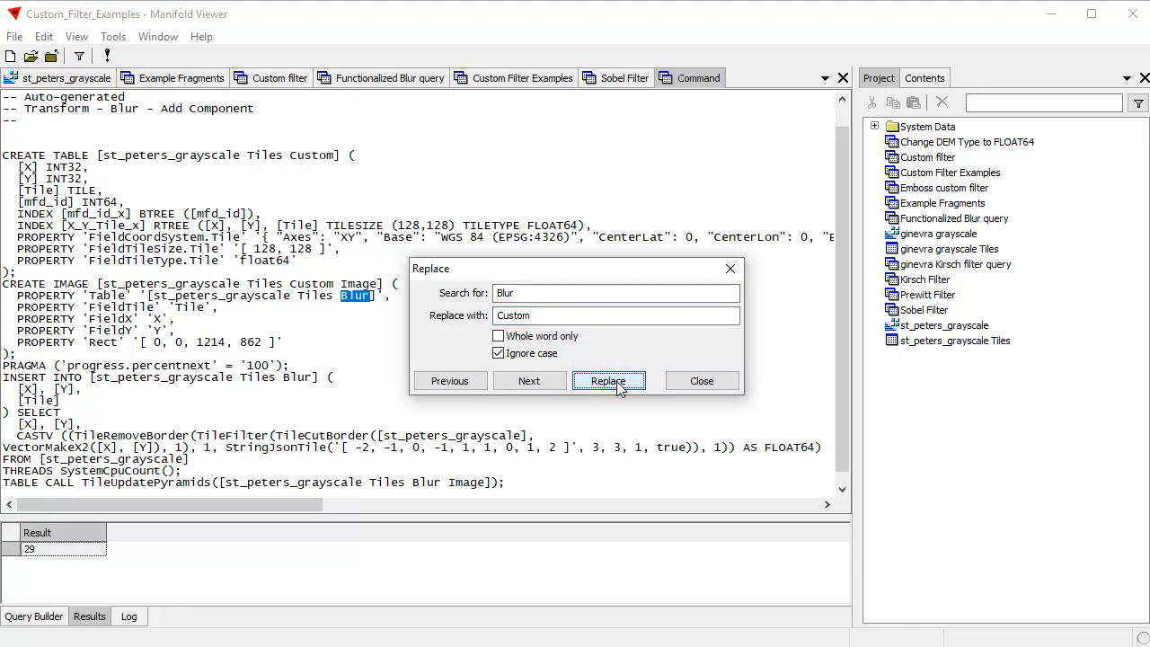
left_click(618, 388)
left_click(617, 386)
left_click(615, 386)
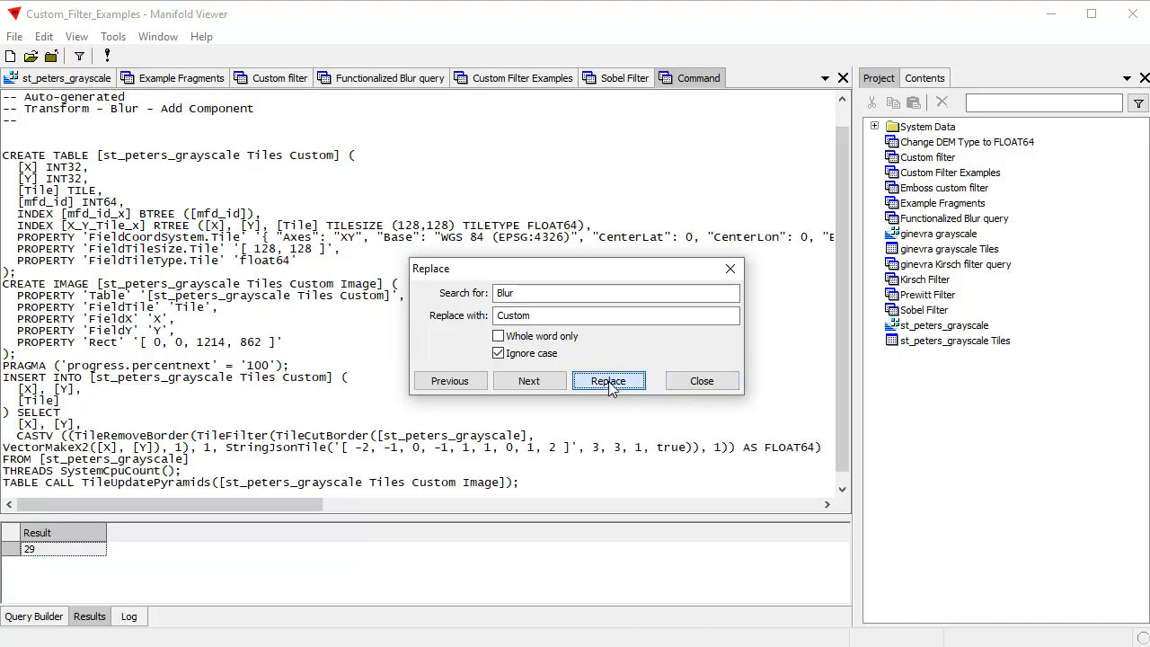
left_click(700, 381)
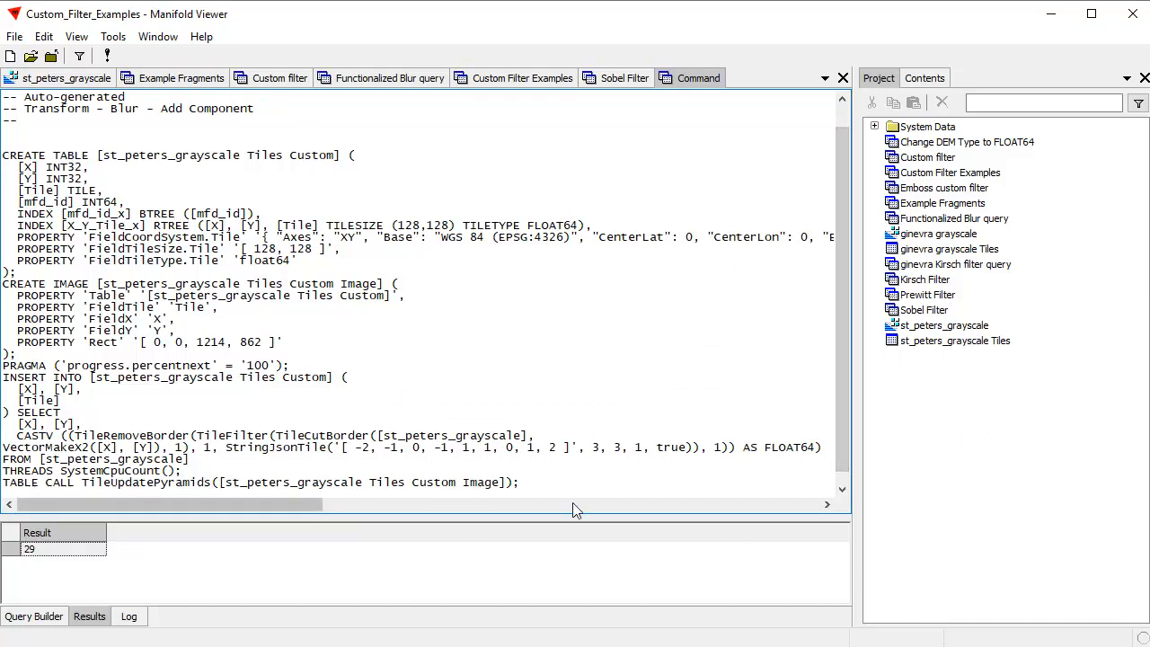
Run the renamed query and view the resulting st_peters_grayscale Tiles Custom Image.
left_click(107, 57)
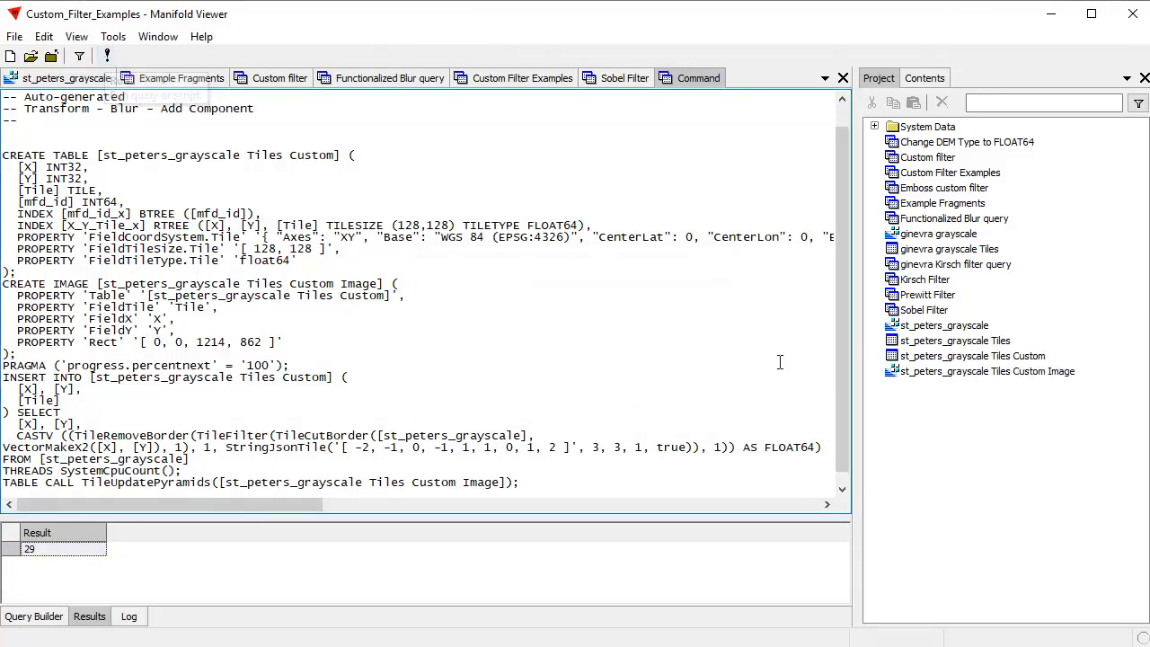
double_click(1024, 372)
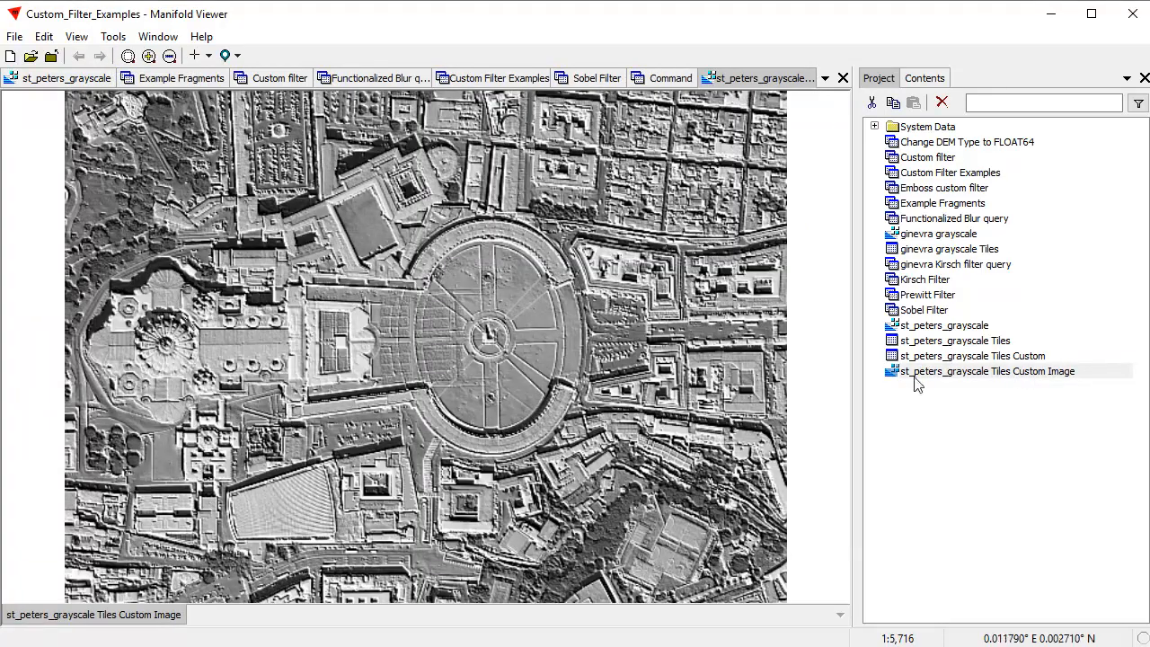
left_click(843, 79)
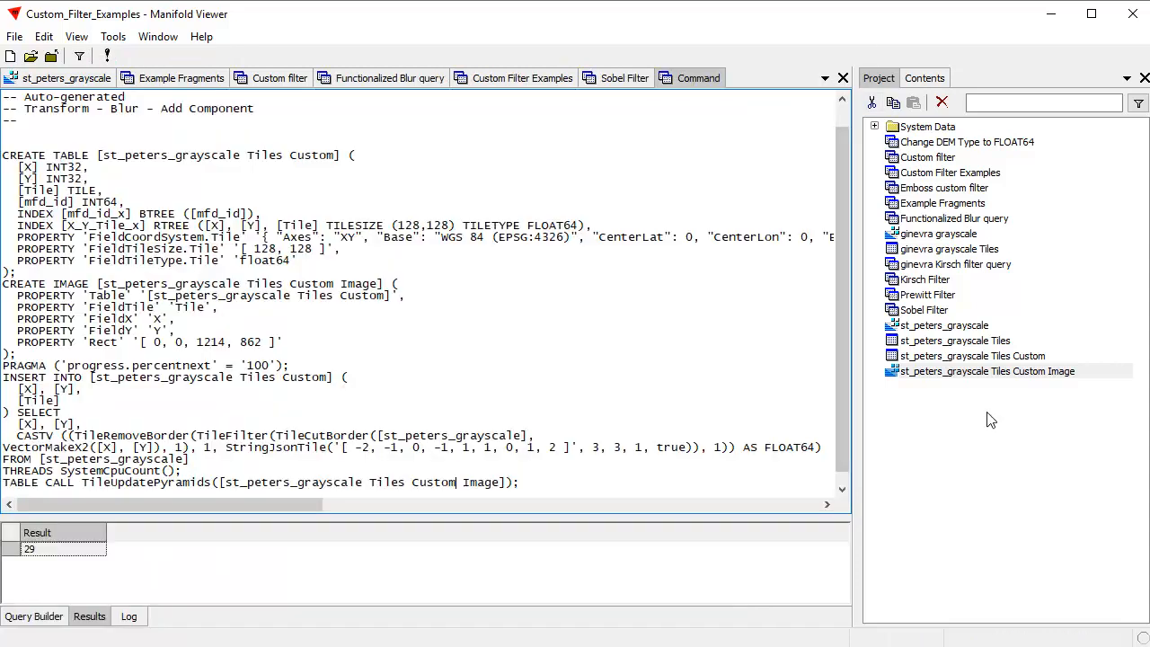
Delete the st_peters_grayscale Tiles Custom table and the st_peters_grayscale Tiles Custom Image from the project.
left_click(996, 357, "ctrl")
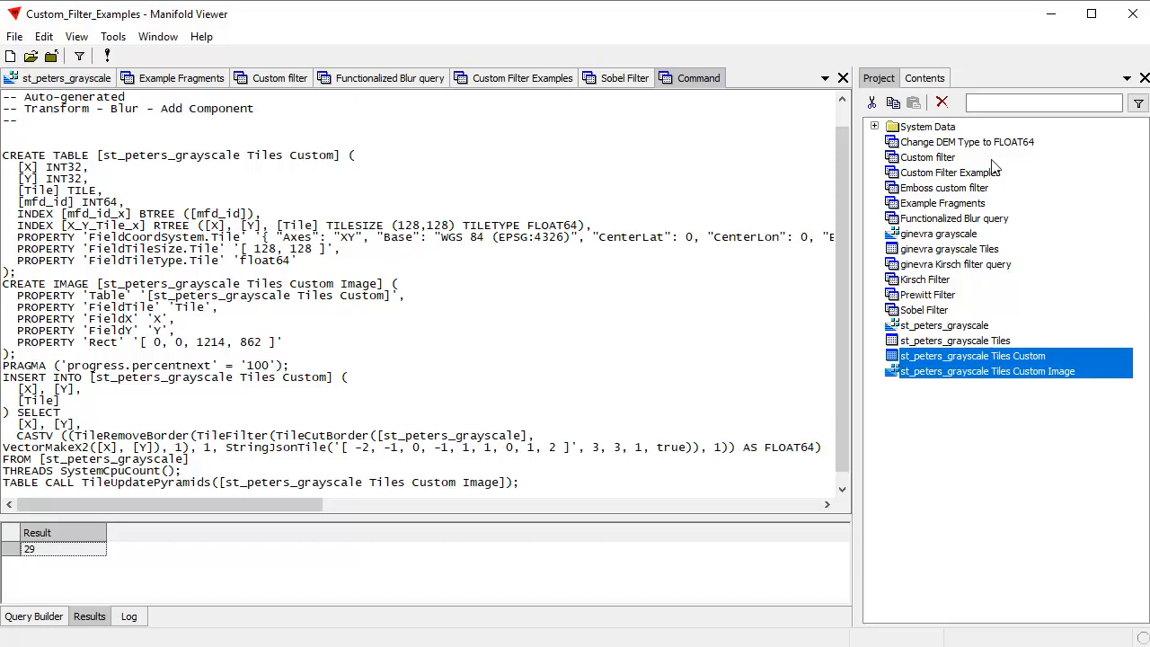
left_click(942, 102)
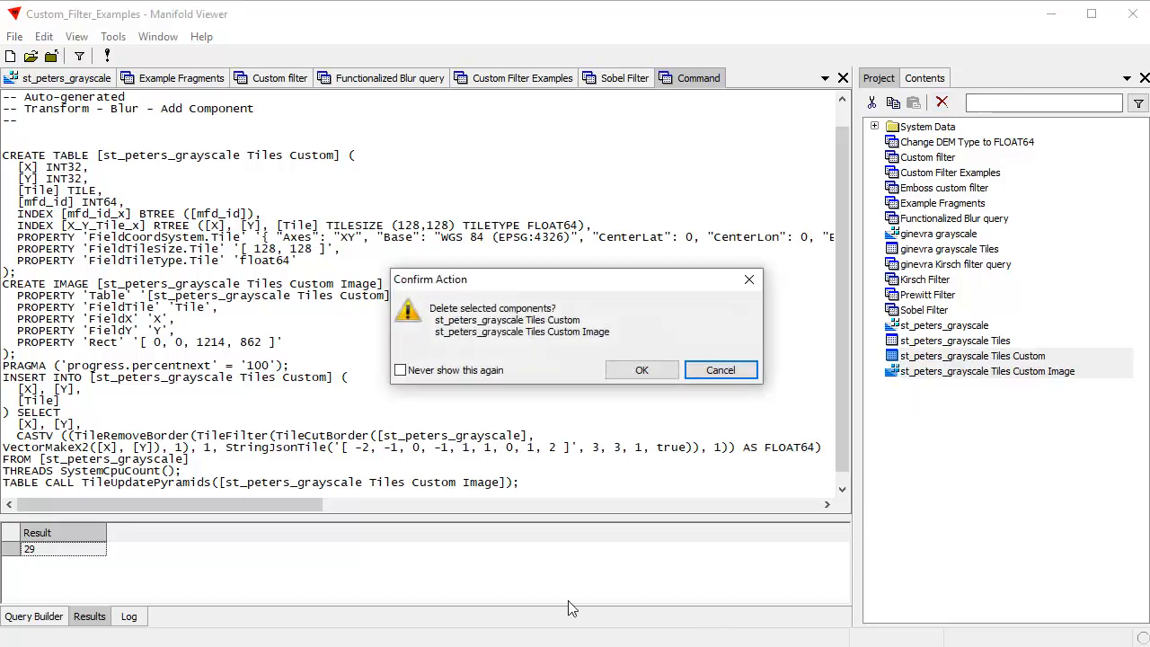
left_click(642, 370)
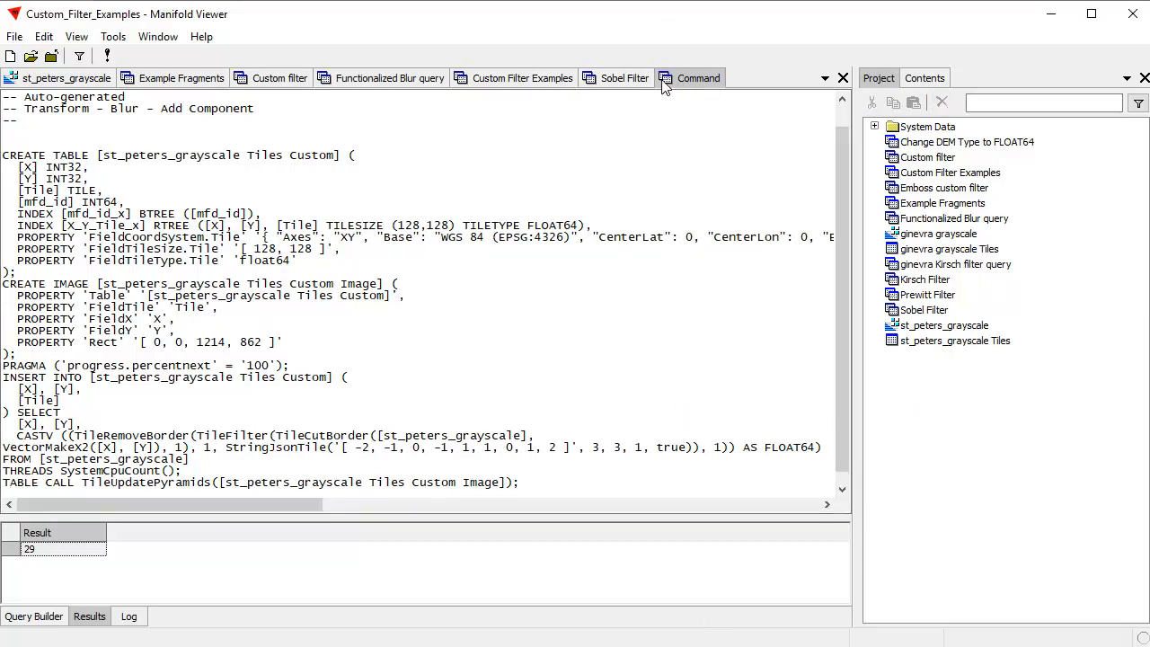
left_click(274, 79)
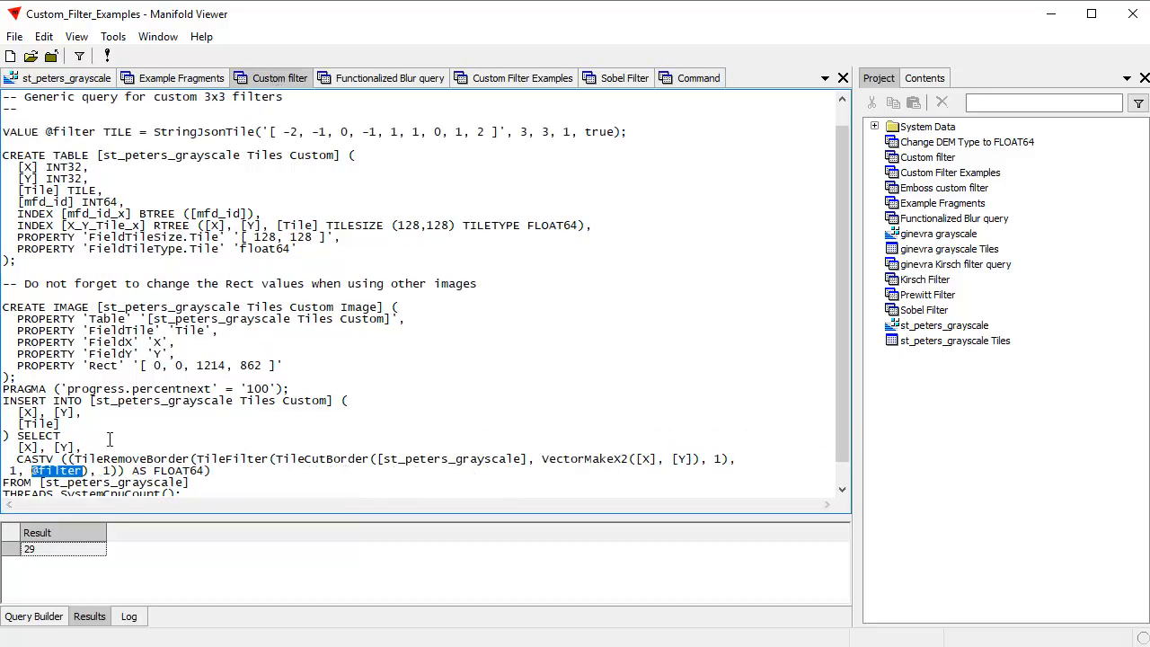
left_click_drag(87, 471, 32, 471)
left_click_drag(845, 195, 840, 166)
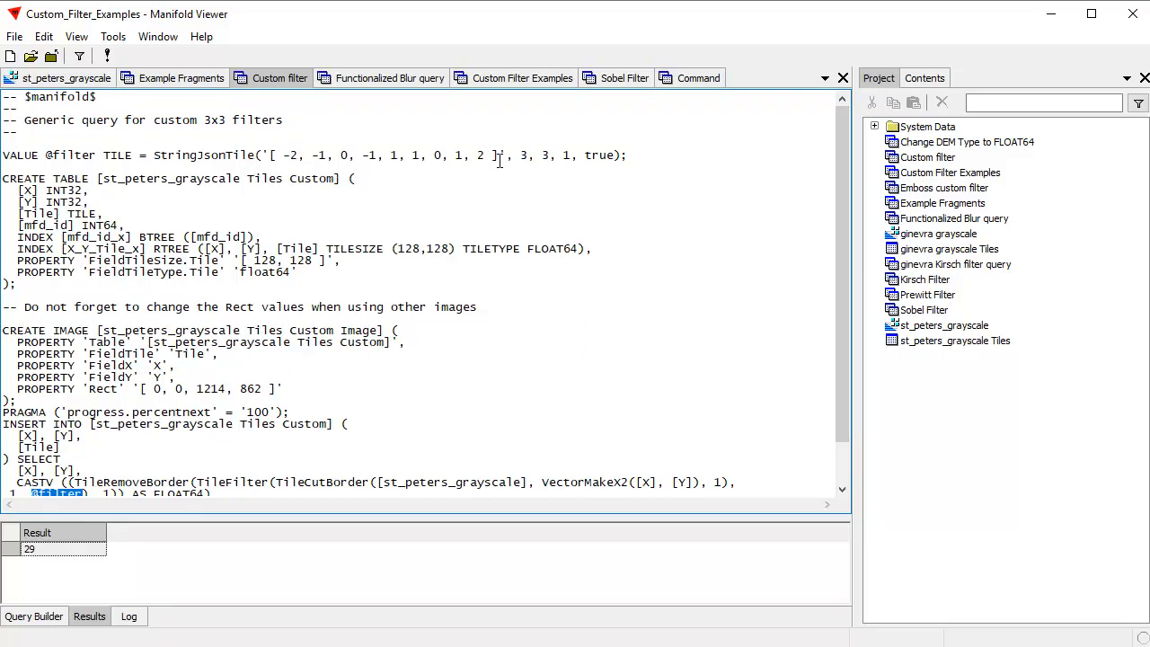
left_click_drag(491, 155, 275, 153)
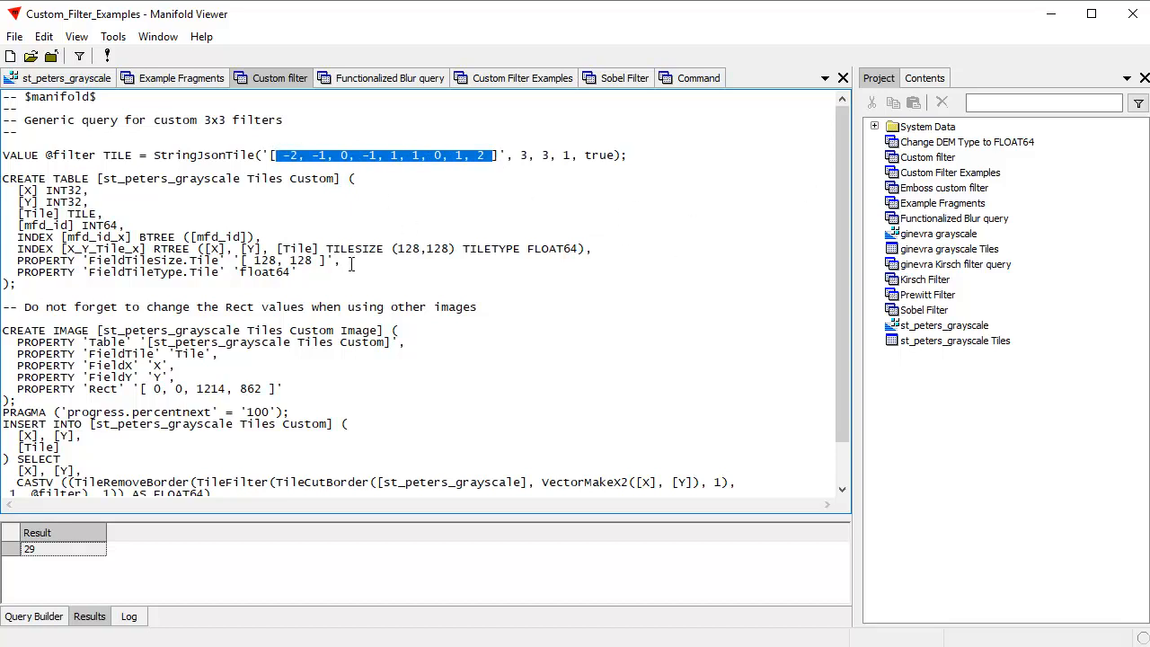
scroll(270, 346, "down", 1)
scroll(270, 340, "up", 1)
left_click(667, 240)
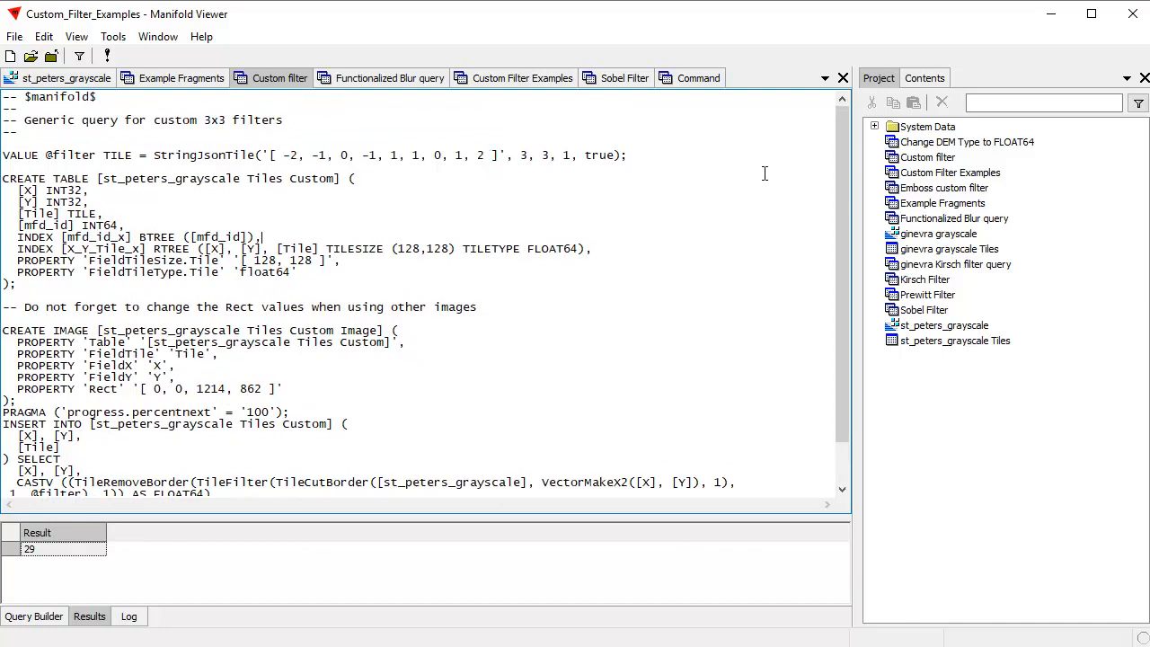
Close the edited Command query and generate a fresh editable query from the Blur transform template for the st_peters_grayscale image's Tile field.
left_click(696, 79)
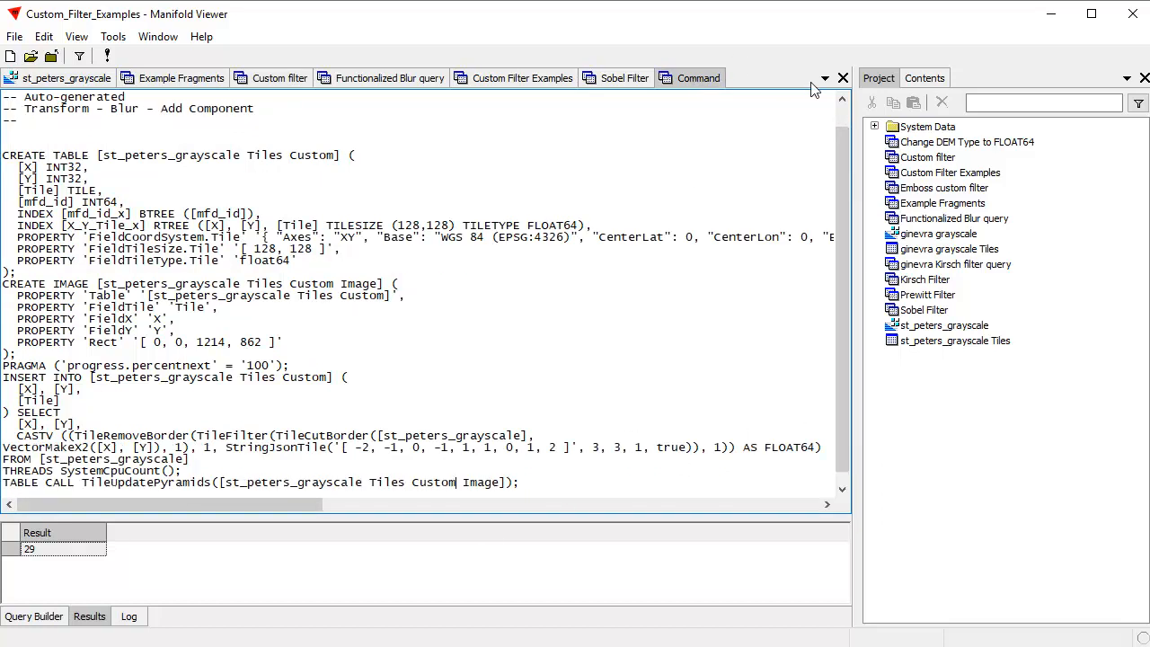
left_click(843, 78)
left_click(906, 82)
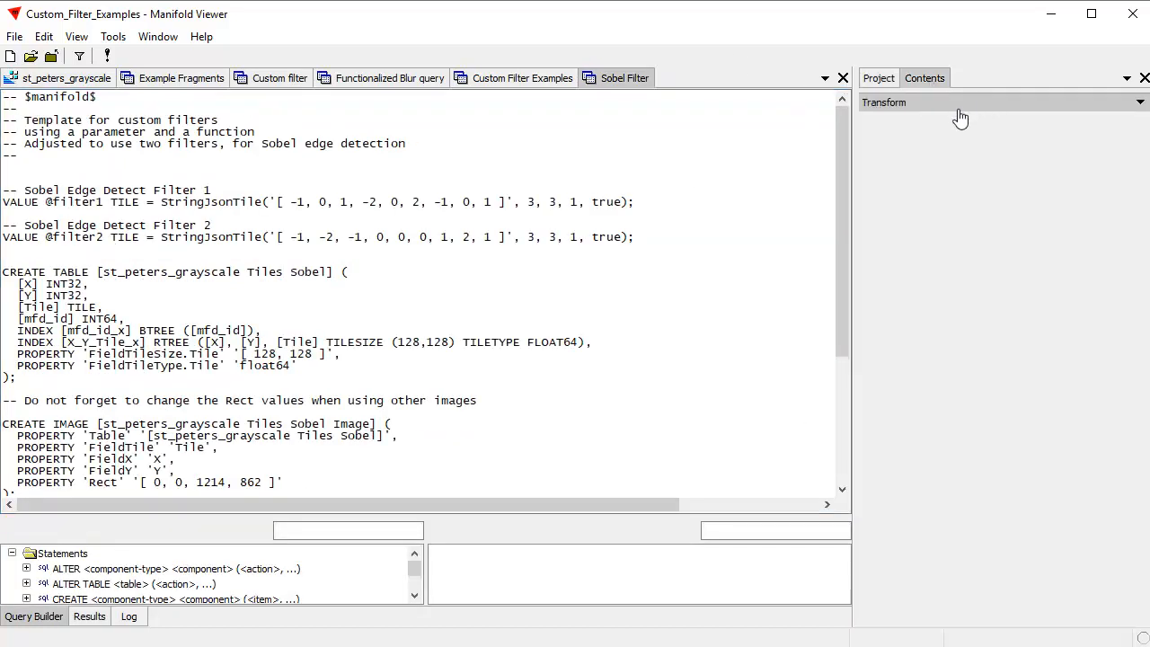
left_click(79, 82)
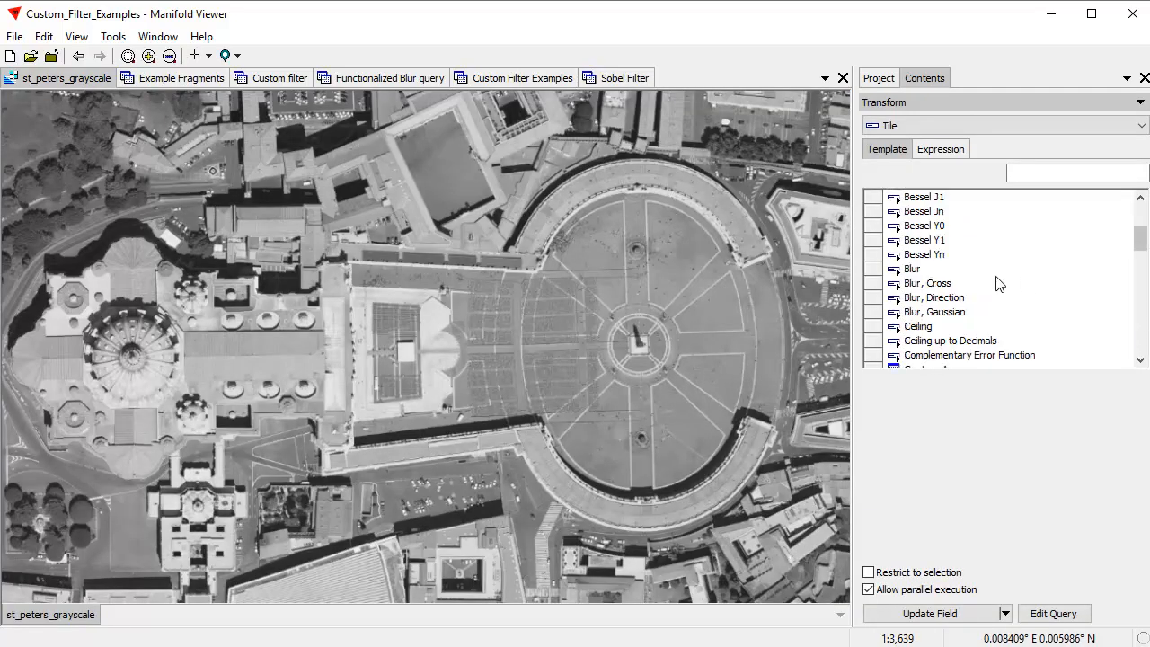
left_click(908, 271)
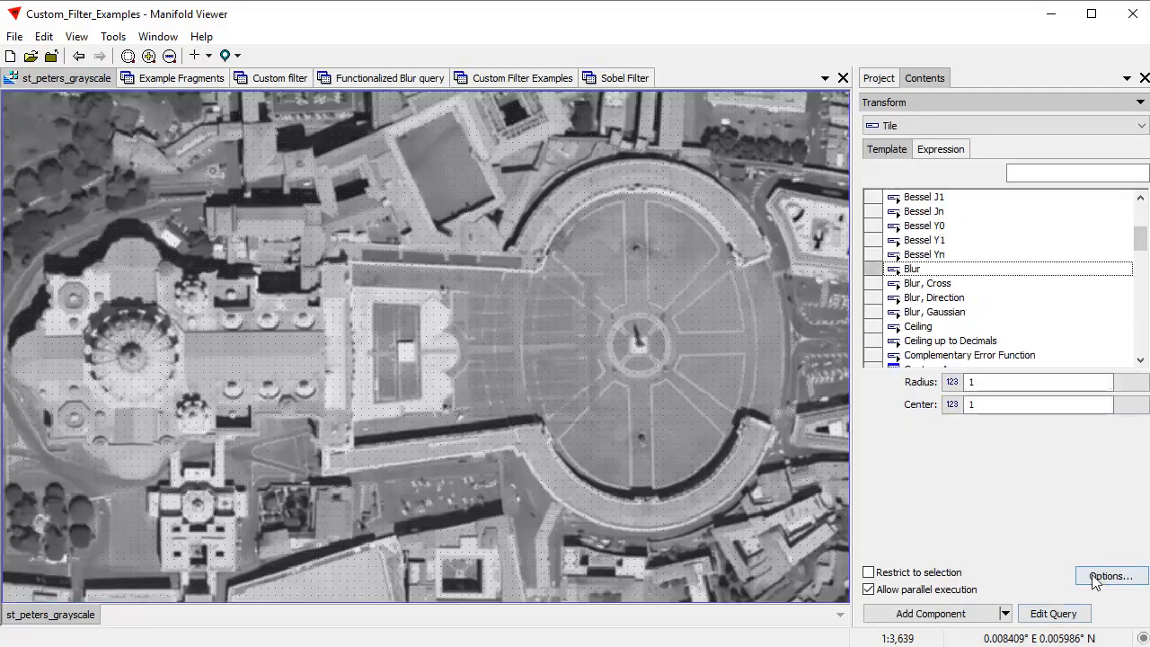
left_click(1053, 614)
scroll(350, 338, "down", 1)
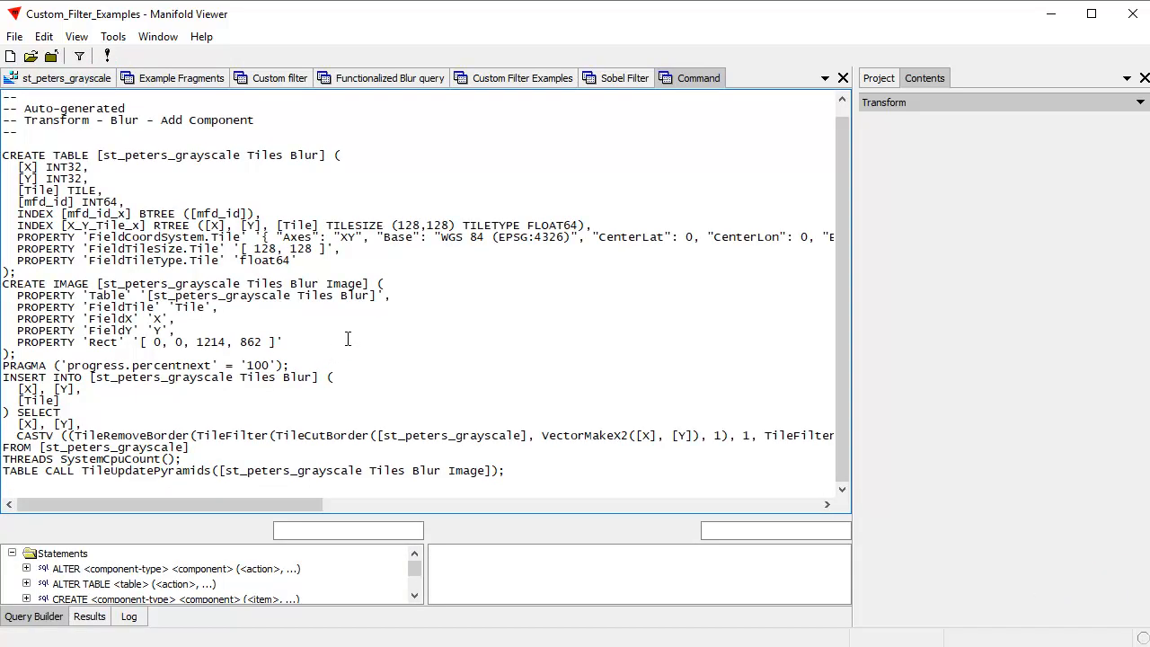
Break the generated query's CASTV line before VectorMakeX2 and highlight the TileFilterDefBlur(1, 1) call.
left_click(539, 436)
key("Return")
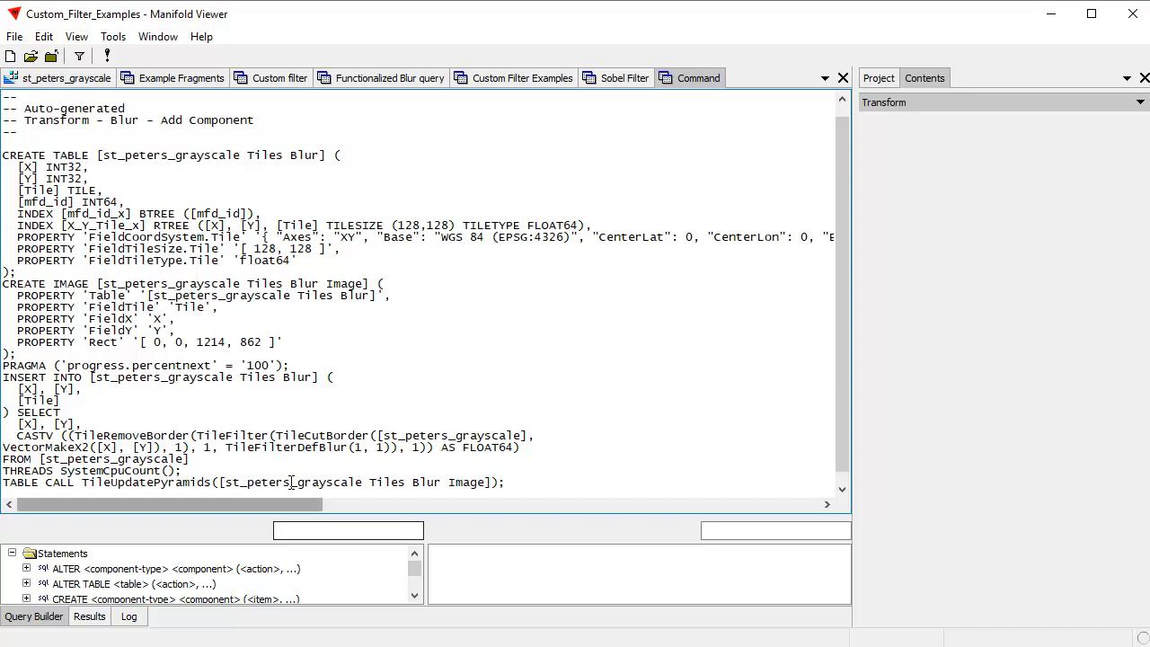
left_click_drag(393, 447, 229, 449)
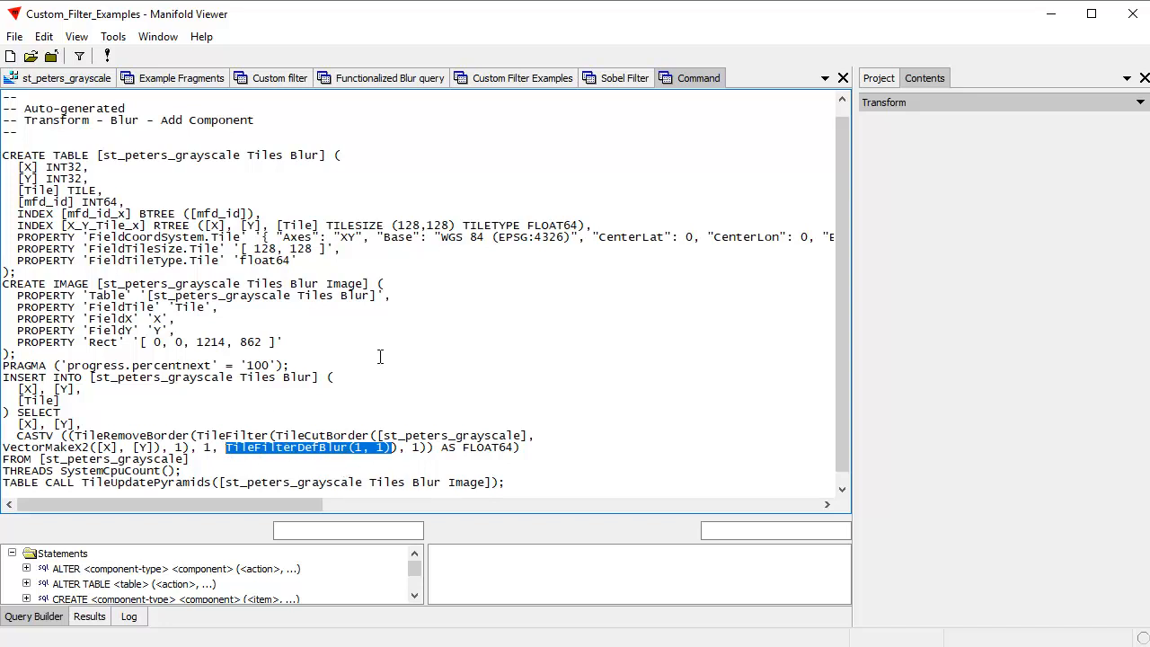
Open the Functionalized Blur query and break its long CASTV line before VectorMakeX2.
left_click(382, 79)
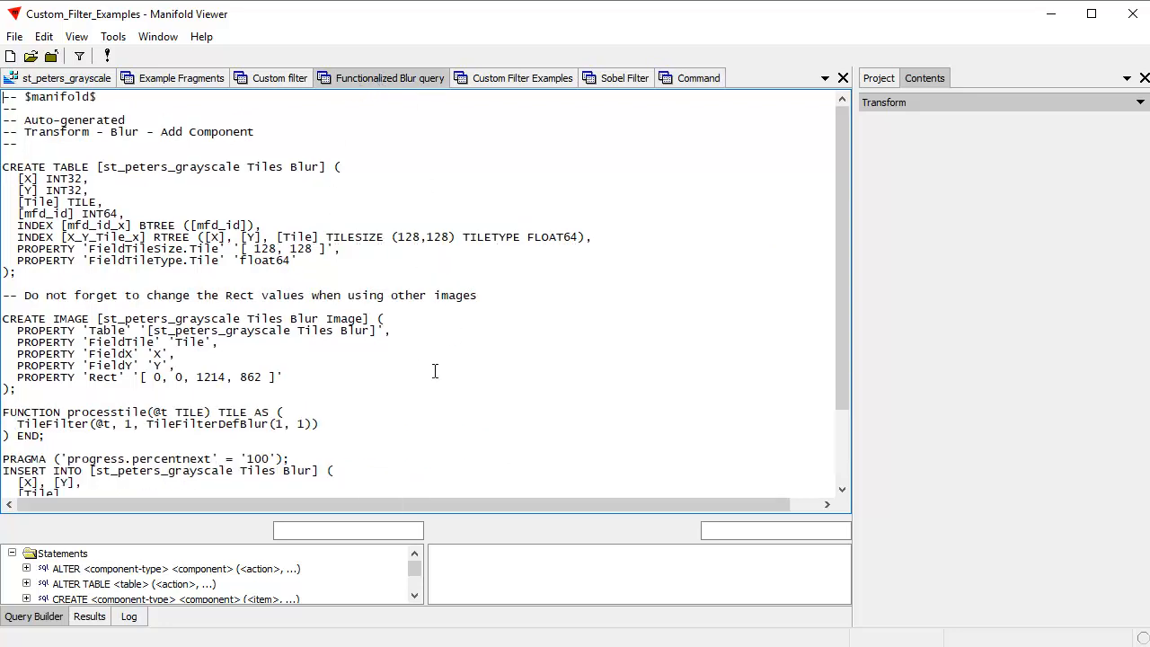
scroll(407, 390, "down", 1)
scroll(384, 356, "down", 2)
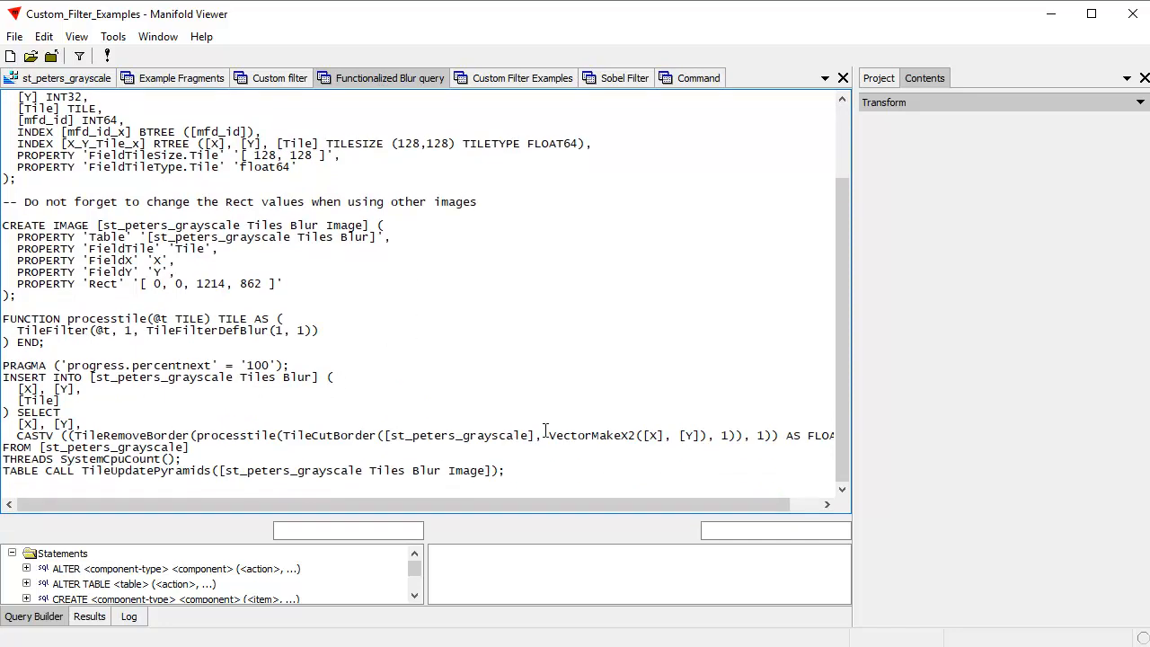
key("Return")
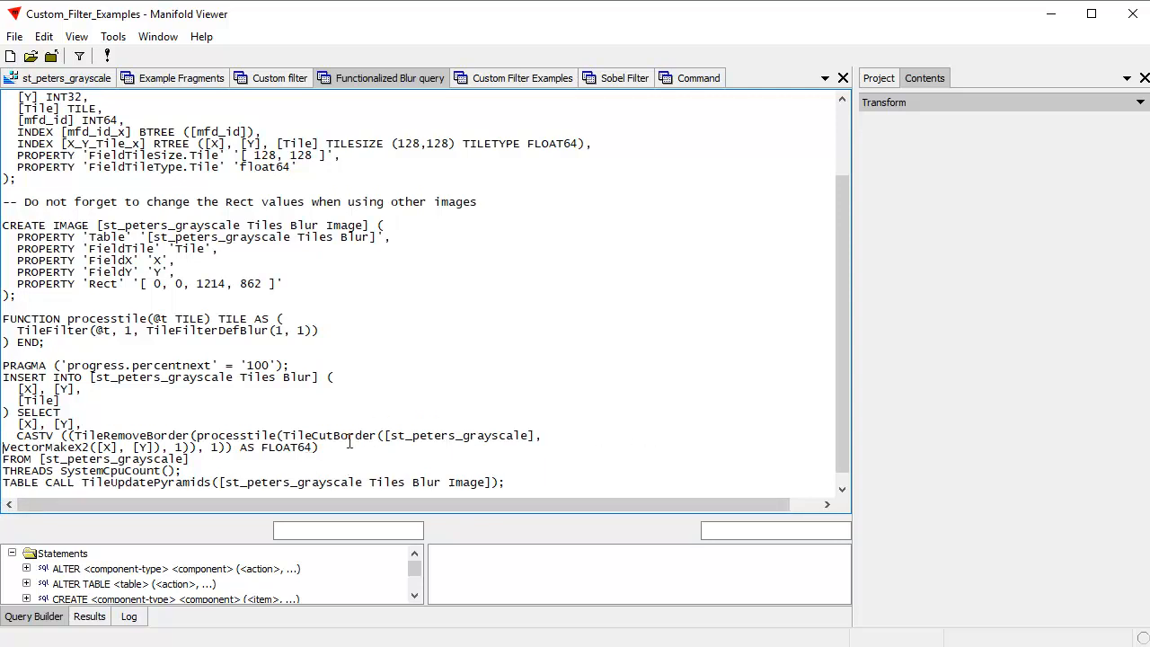
Examine the processtile function, its TileFilterDefBlur call, and its use between TileRemoveBorder and TileCutBorder in the Functionalized Blur query.
left_click_drag(276, 434, 198, 435)
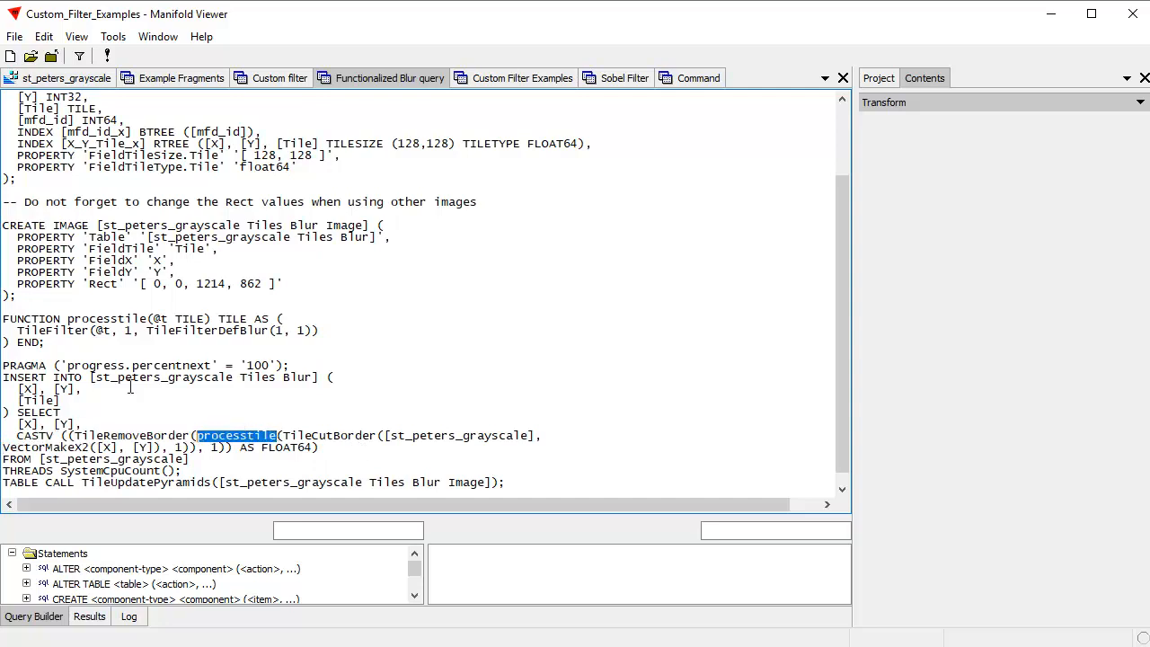
left_click_drag(45, 343, 3, 322)
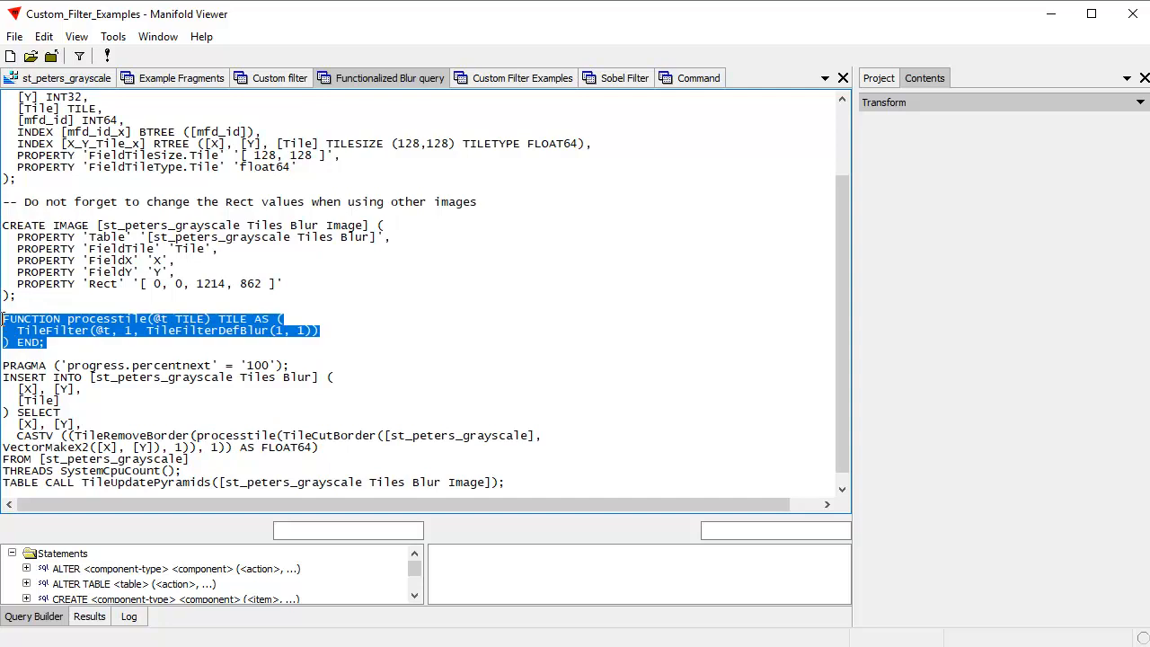
left_click(480, 285)
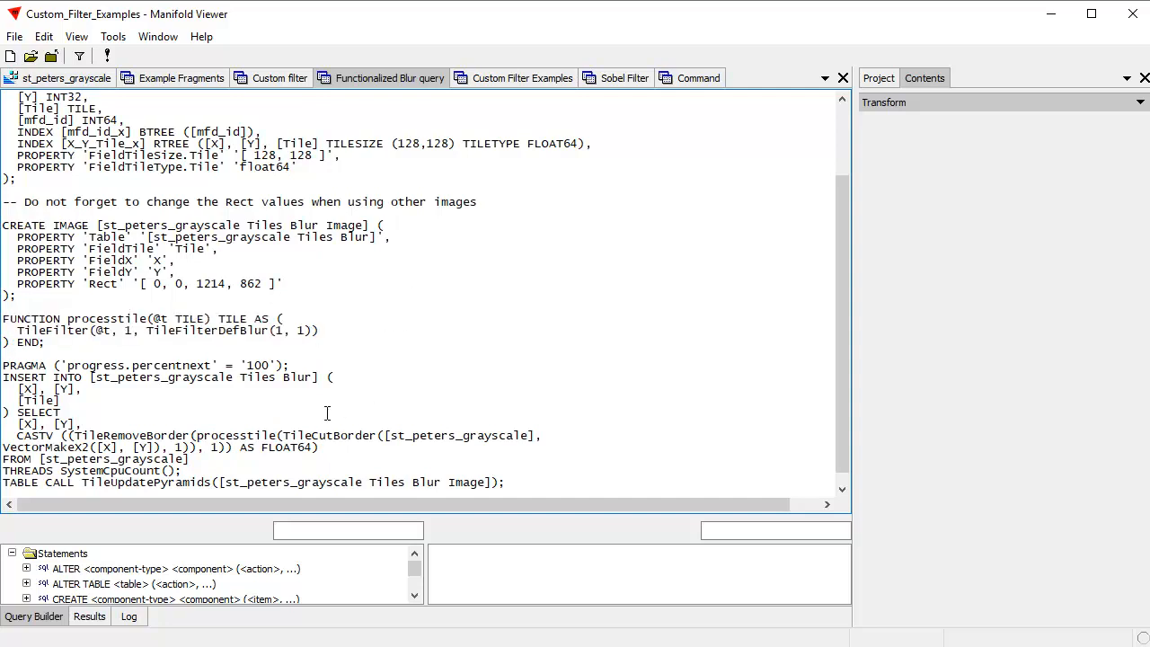
left_click_drag(313, 333, 150, 328)
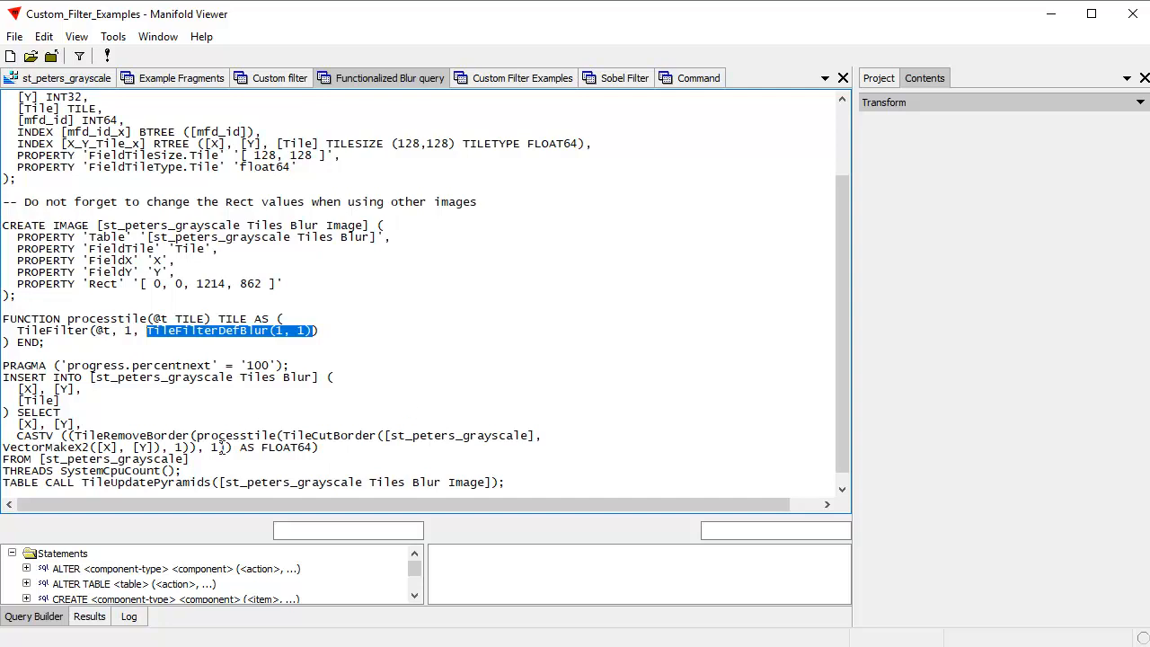
left_click_drag(191, 436, 86, 430)
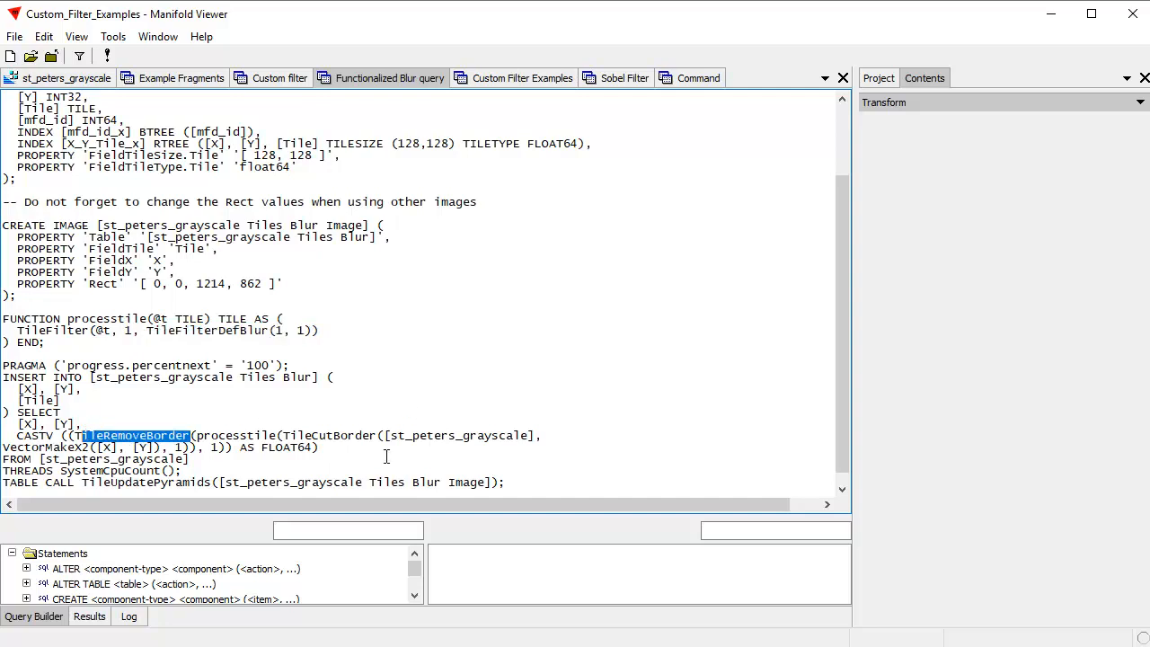
left_click_drag(282, 436, 412, 436)
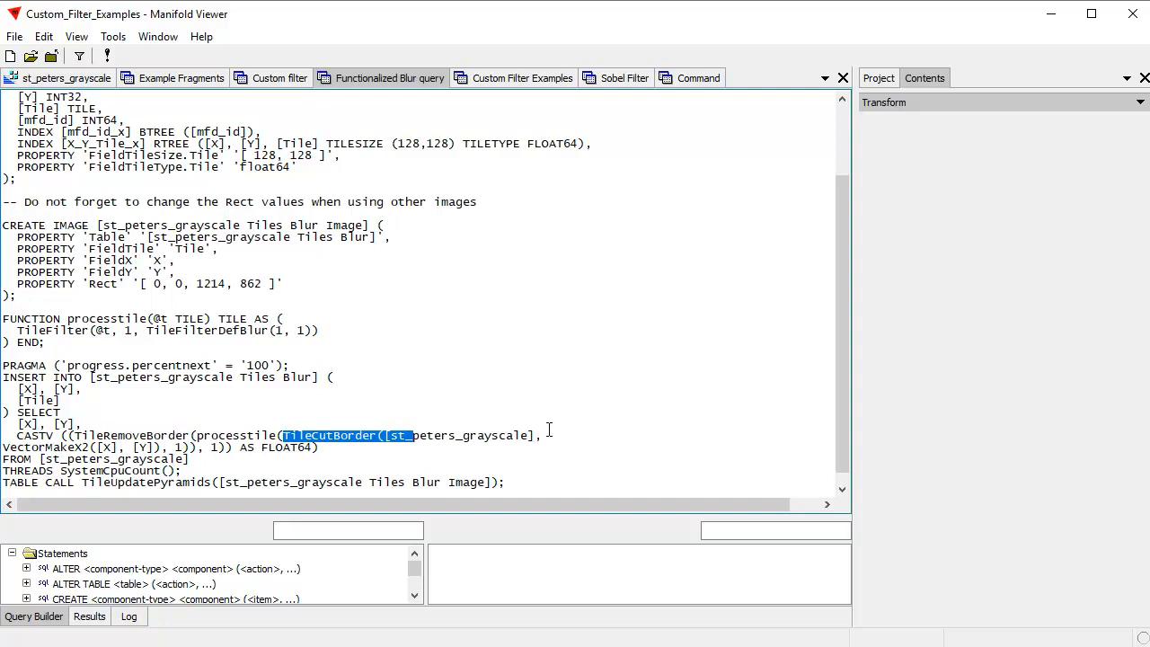
left_click(603, 347)
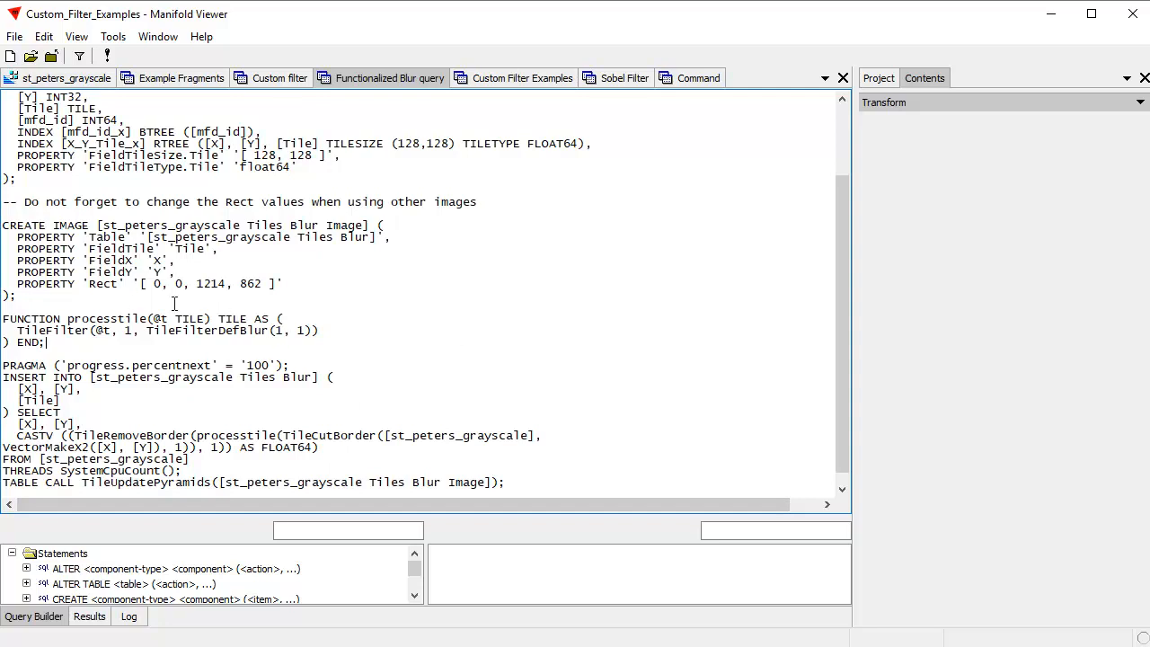
left_click(521, 79)
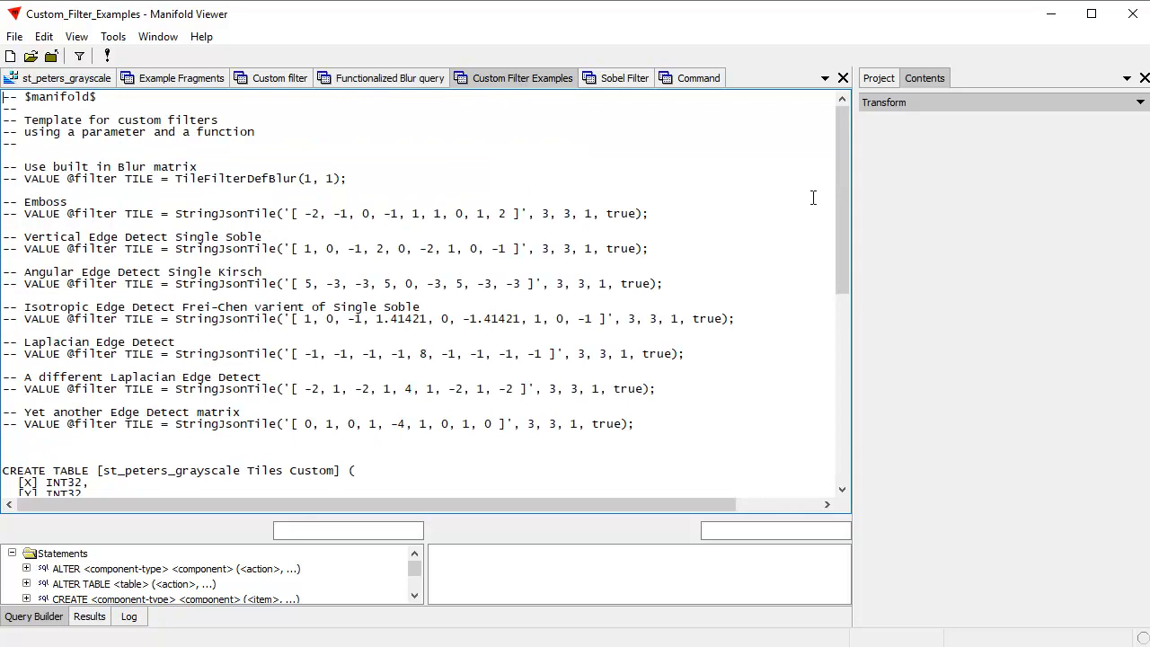
left_click_drag(844, 223, 888, 406)
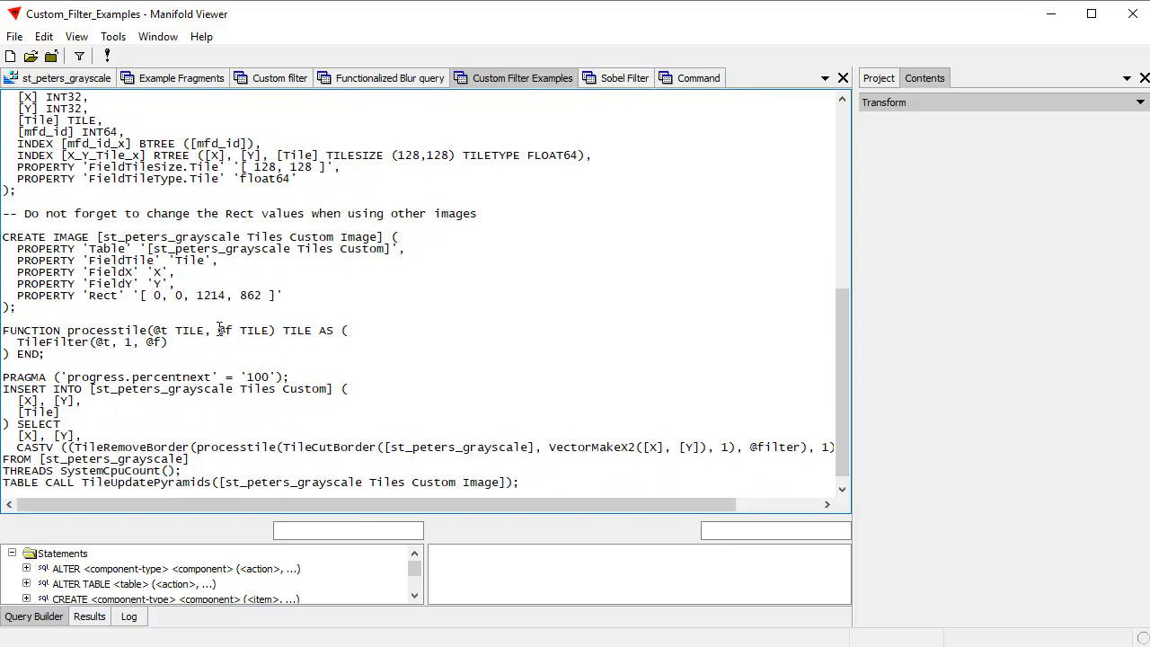
left_click_drag(219, 330, 268, 334)
left_click(398, 331)
mouse_move(166, 342)
left_mouse_down()
mouse_move(133, 344)
mouse_move(145, 347)
left_mouse_up()
scroll(564, 392, "up", 3)
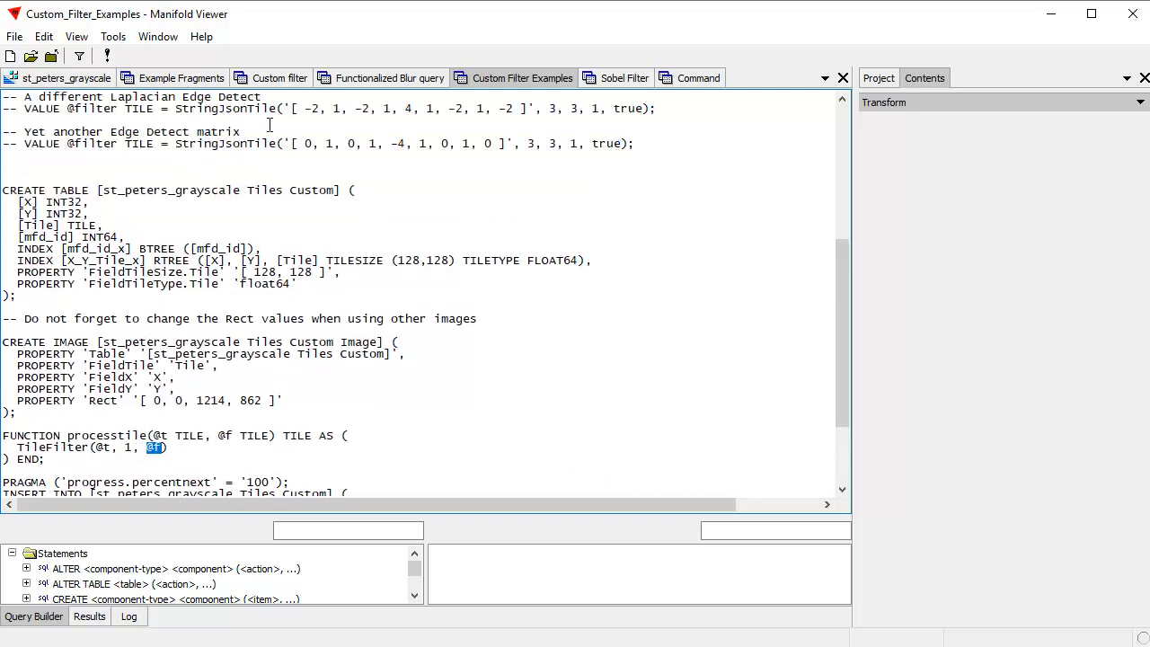
scroll(503, 206, "up", 5)
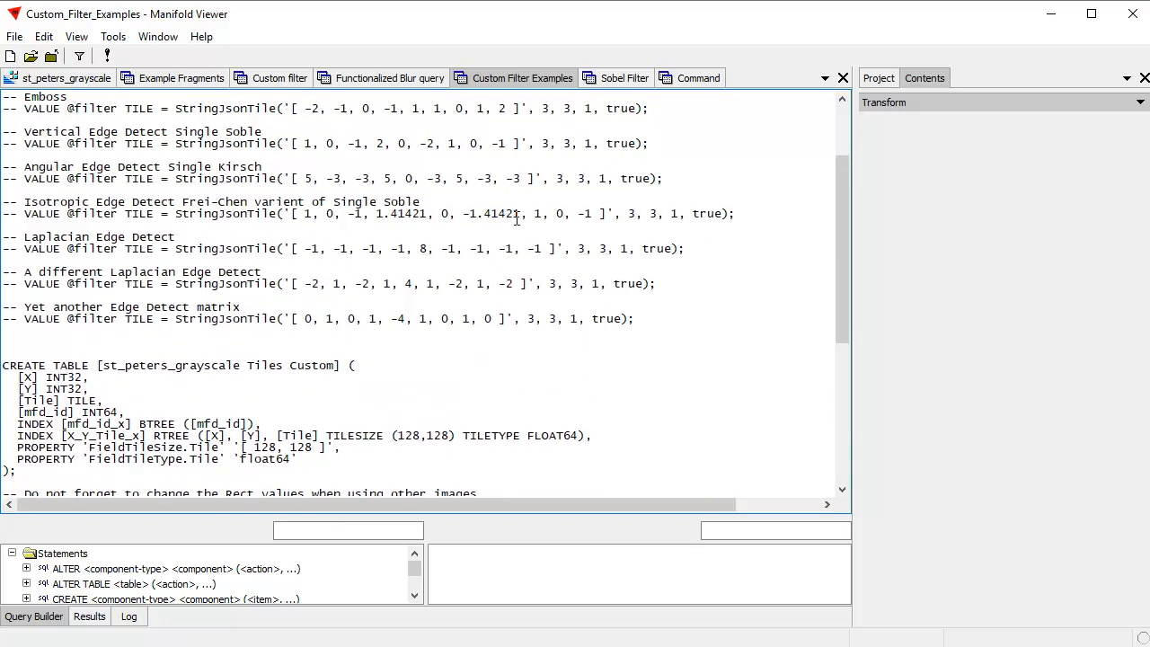
scroll(557, 269, "up", 3)
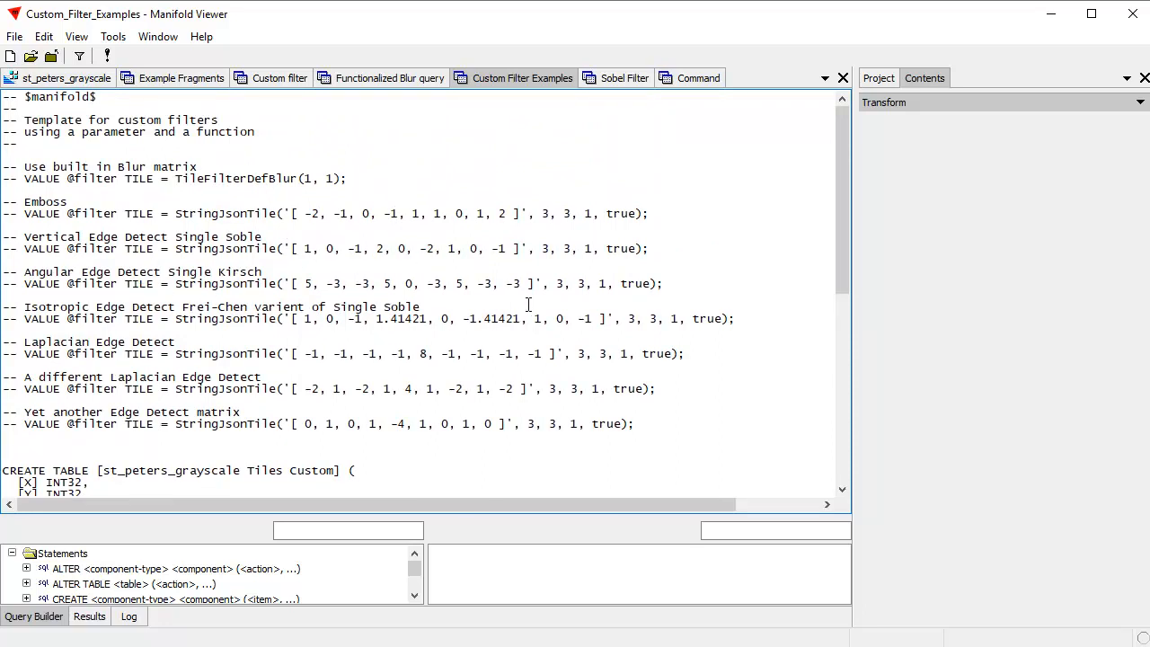
left_click_drag(841, 248, 844, 275)
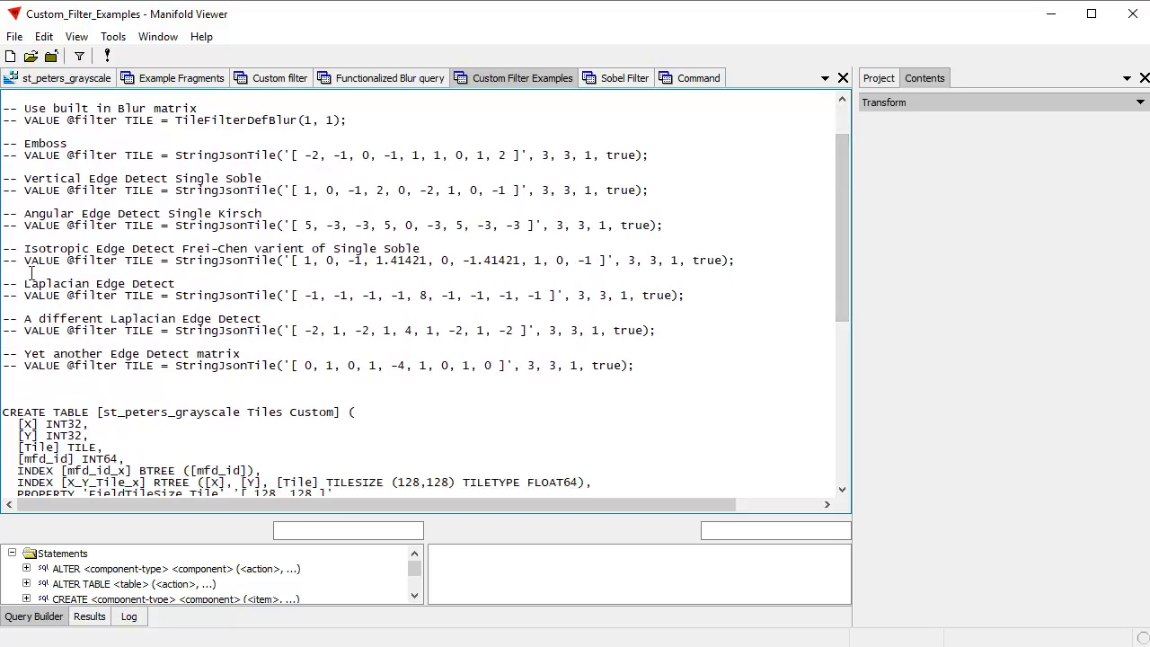
left_click_drag(23, 262, 2, 262)
key("BackSpace")
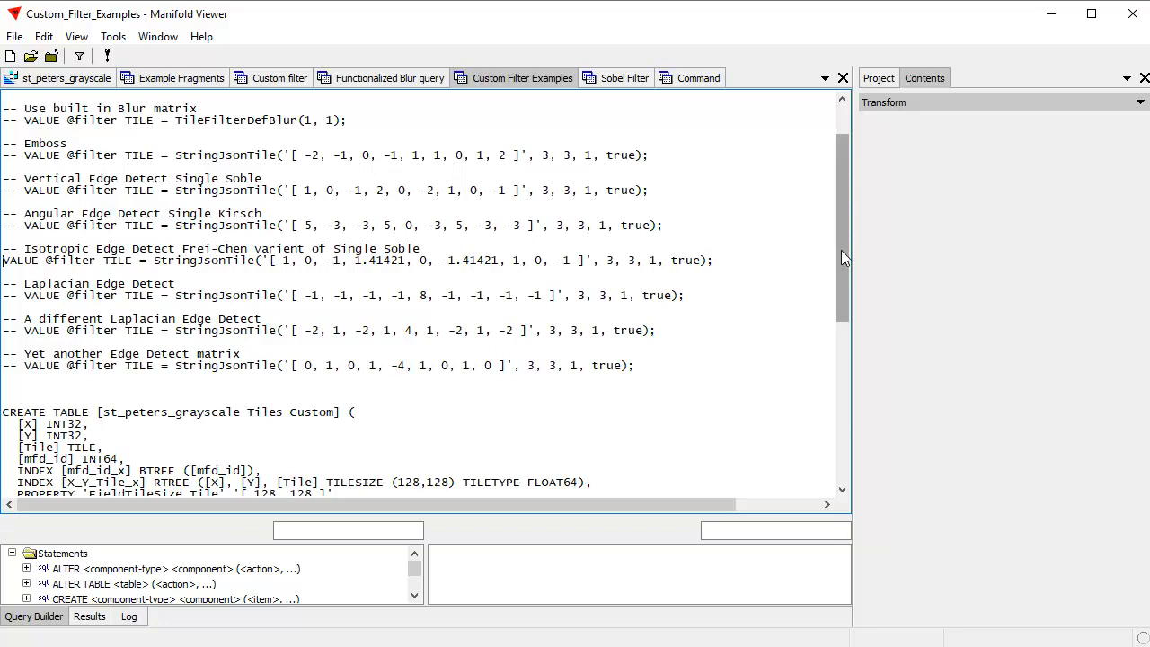
scroll(843, 256, "down", 1)
left_click_drag(842, 231, 862, 359)
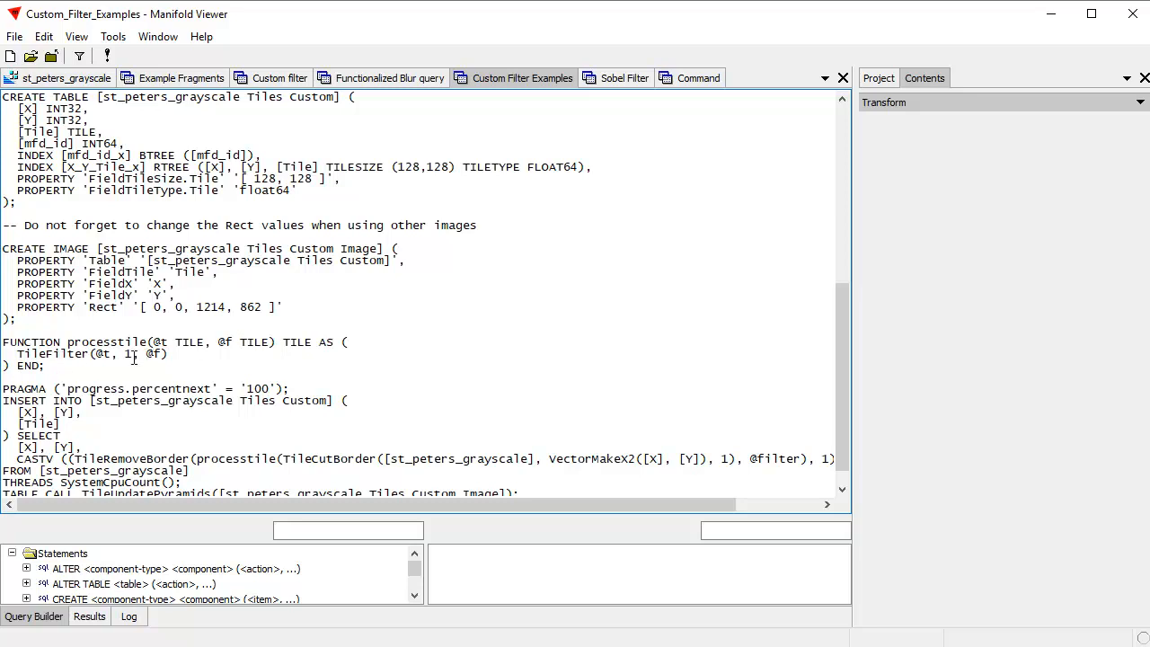
left_click_drag(838, 318, 844, 336)
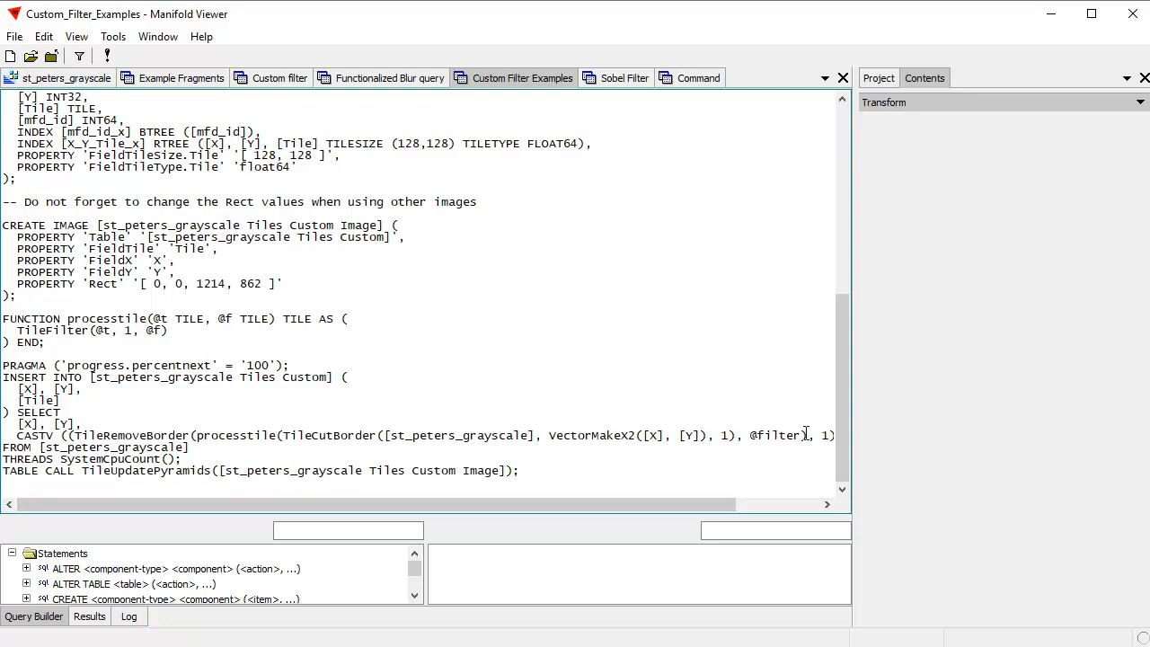
left_click_drag(803, 435, 749, 436)
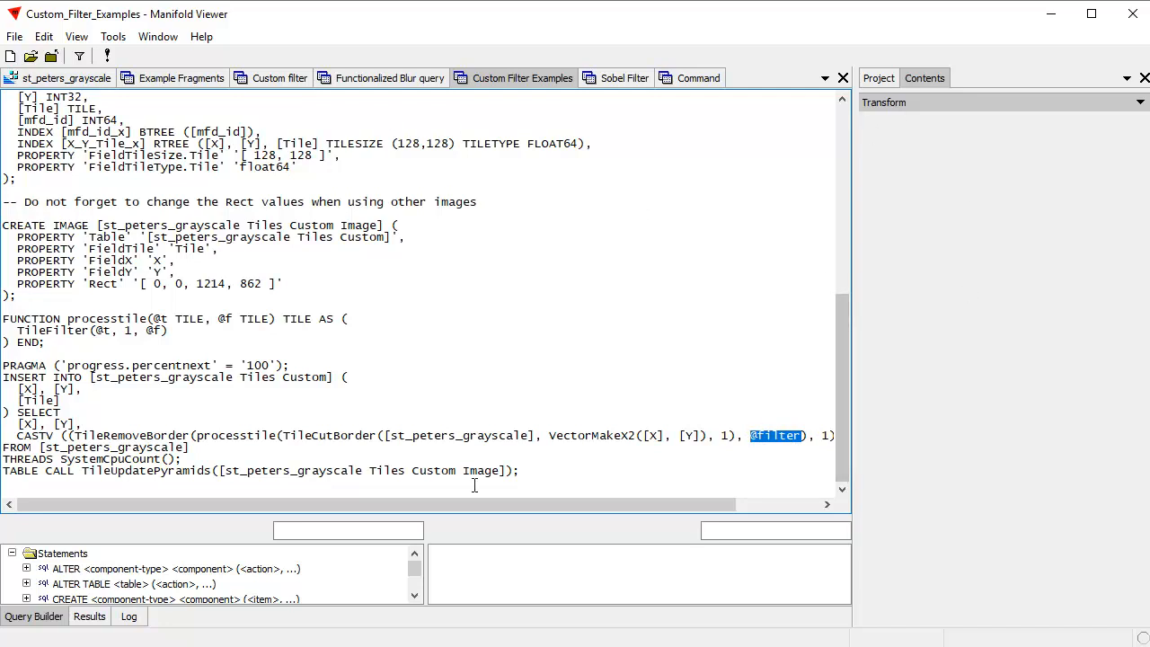
Run the Custom Filter Examples query, view the resulting st_peters_grayscale Tiles Custom Image, and close the image window.
left_click(107, 57)
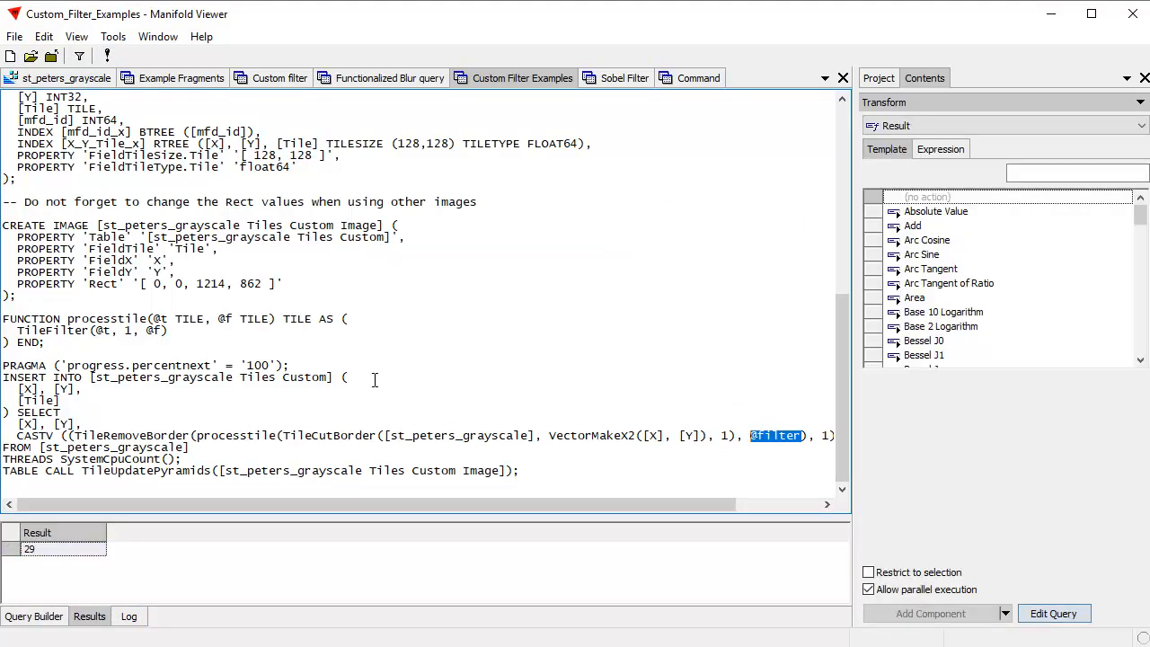
left_click(878, 79)
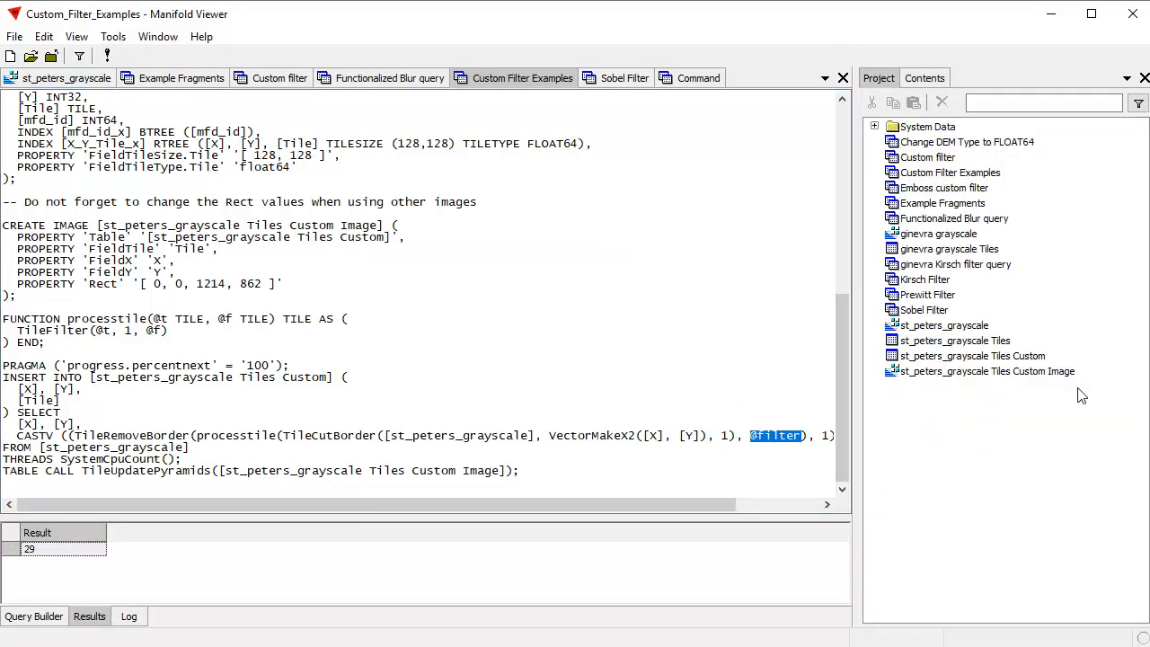
double_click(1026, 373)
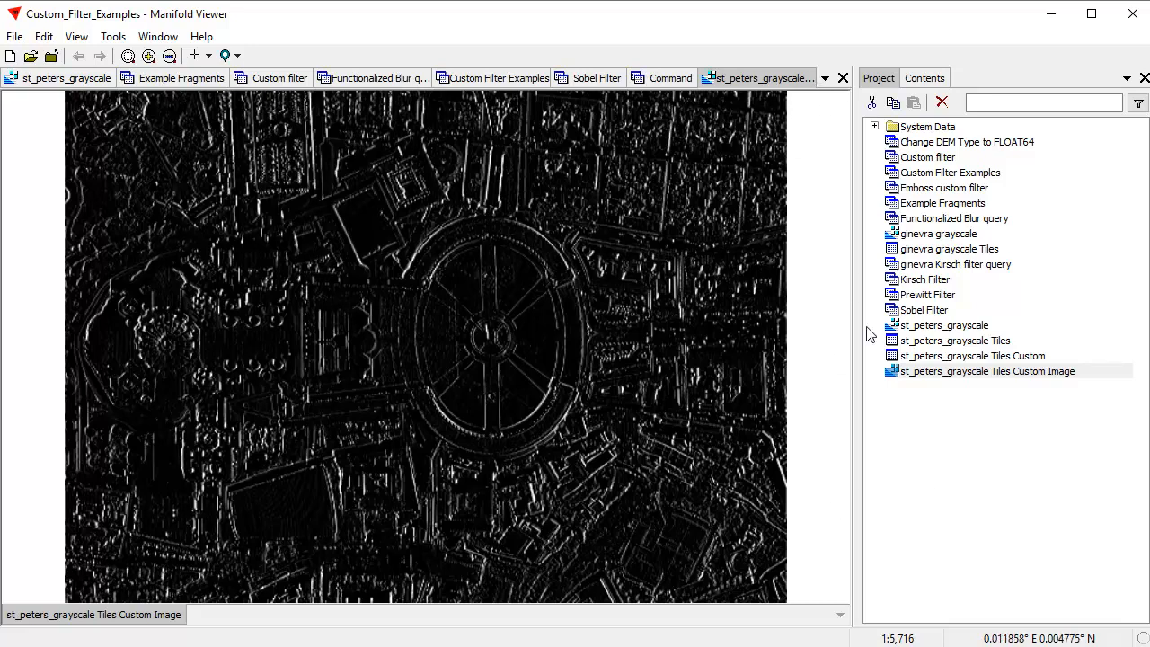
left_click(843, 79)
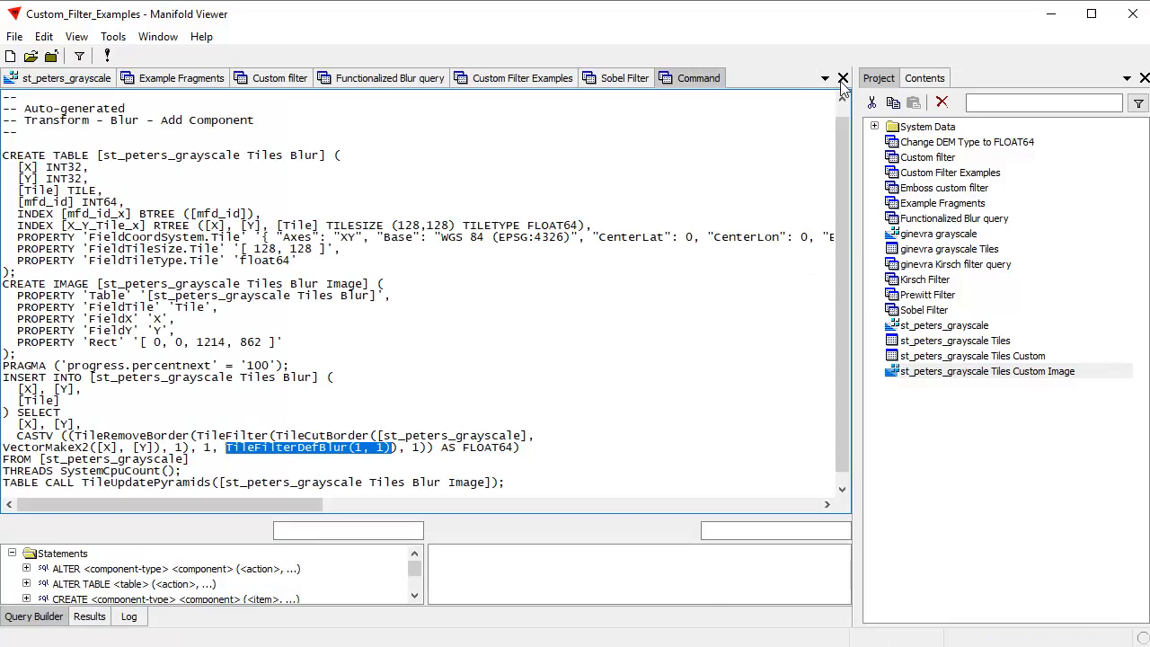
Delete the st_peters_grayscale Tiles Custom table and the st_peters_grayscale Tiles Custom Image from the project.
left_click(991, 372)
left_click(982, 357, "shift")
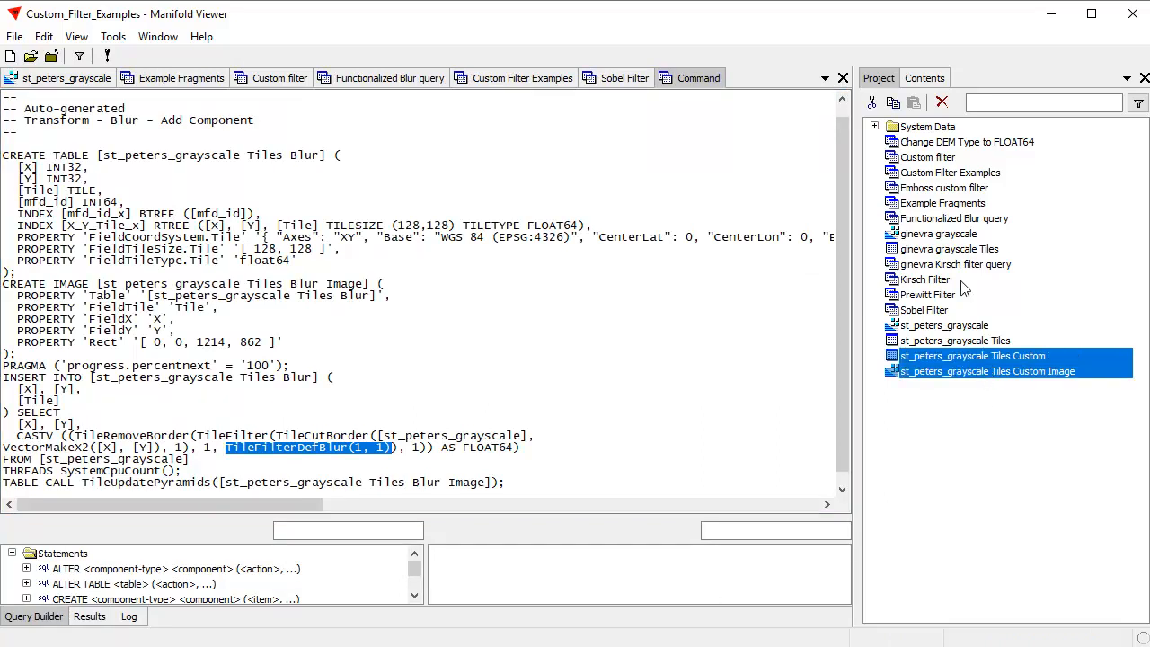
left_click(942, 104)
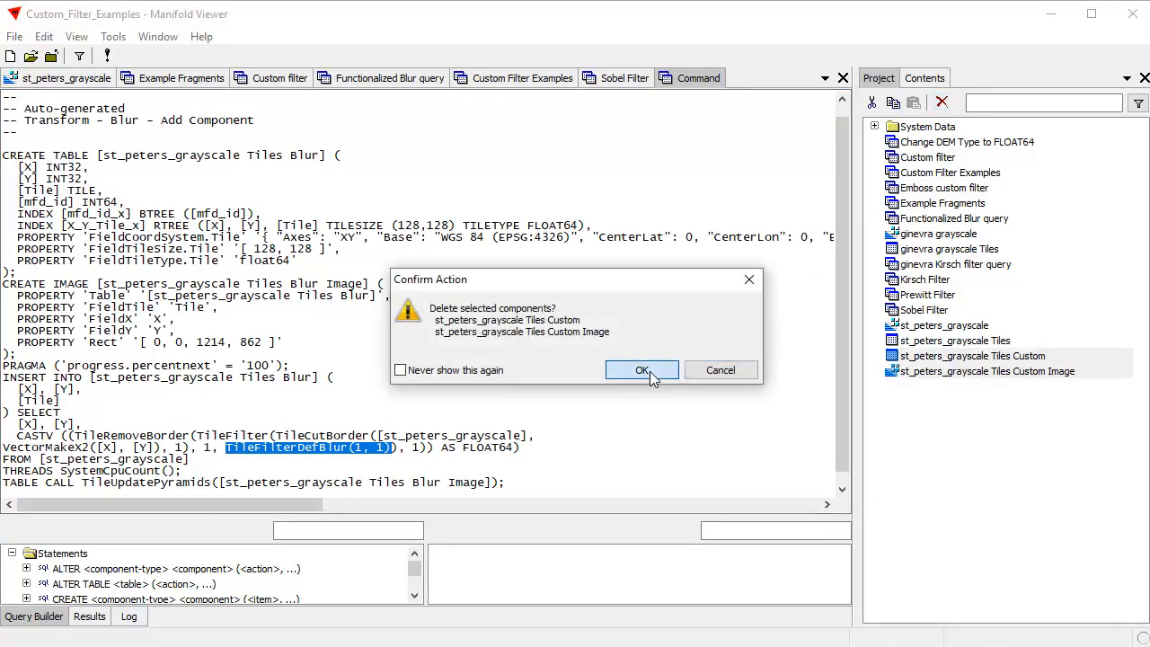
left_click(648, 370)
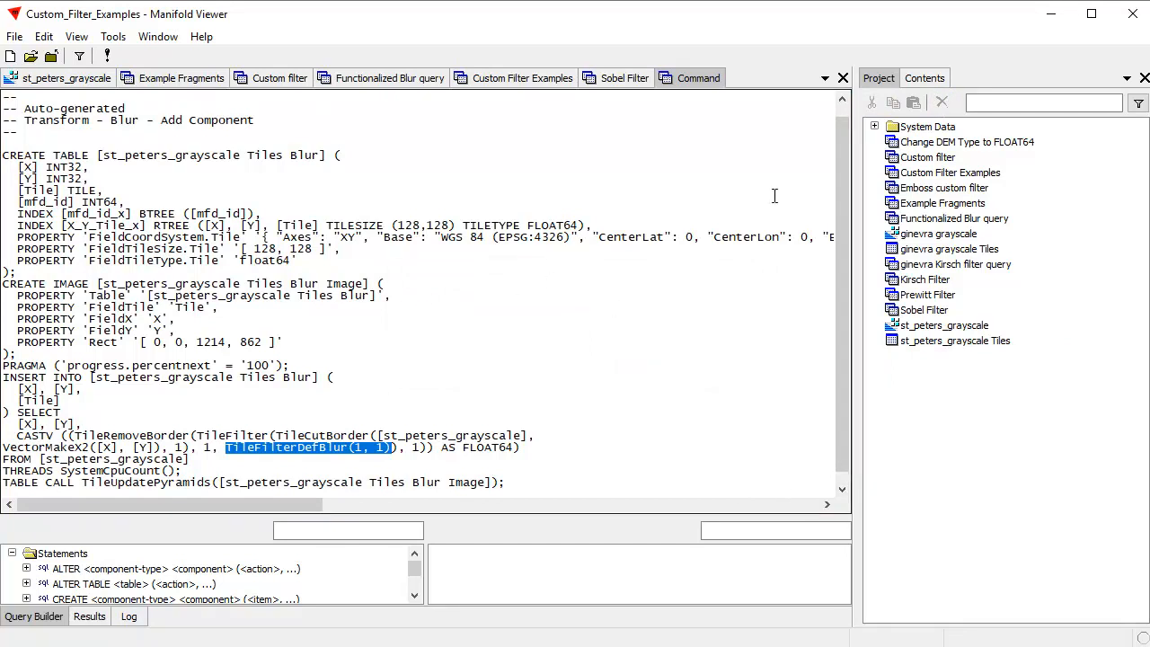
scroll(844, 267, "up", 1)
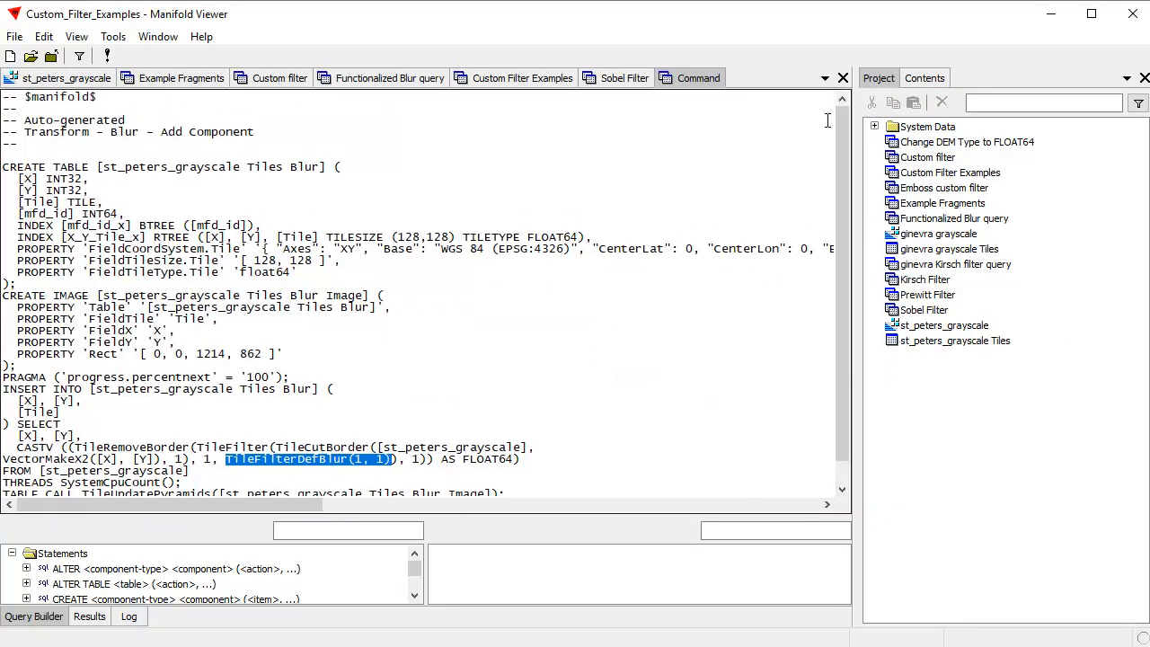
left_click(501, 81)
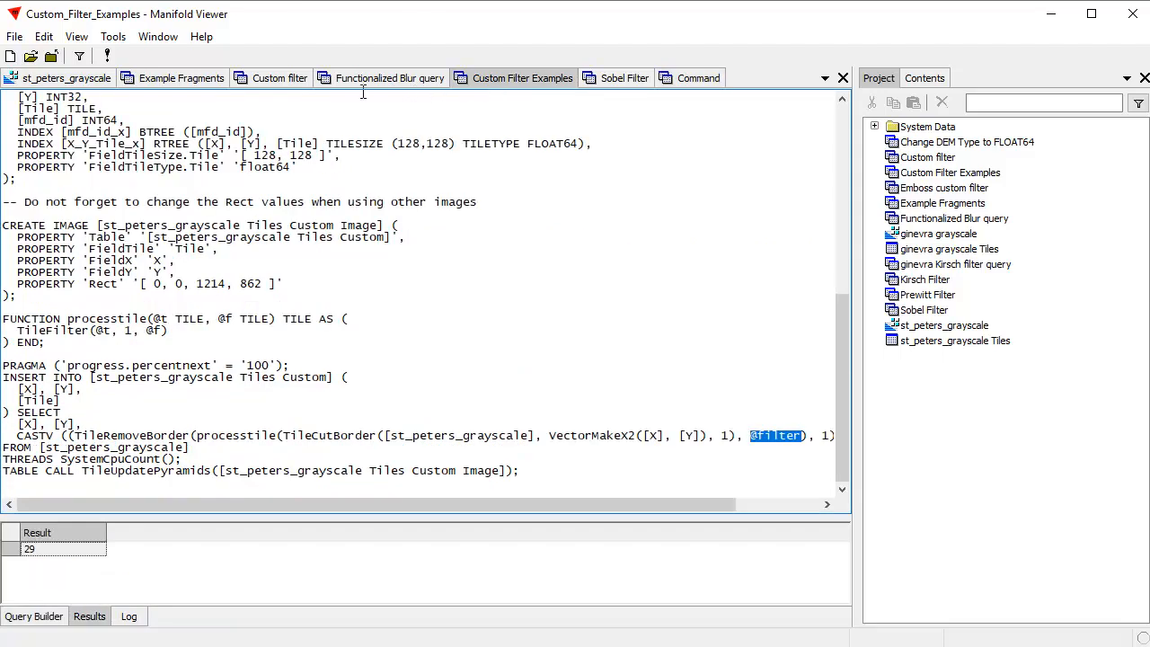
left_click_drag(844, 364, 829, 154)
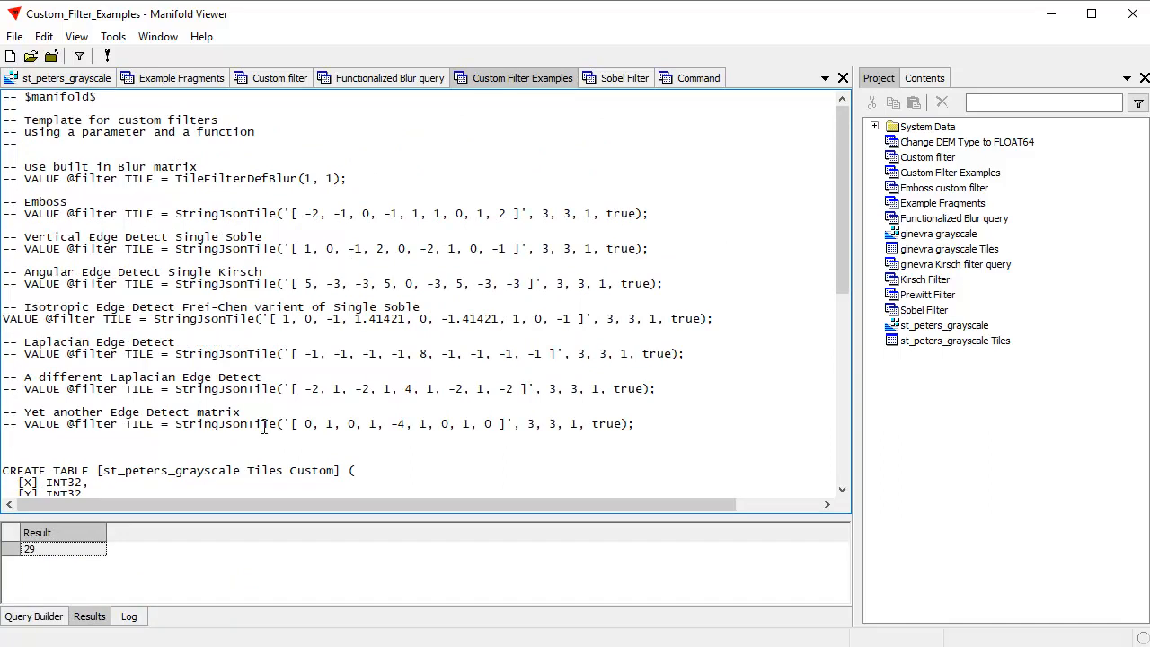
left_click(3, 319)
type("--")
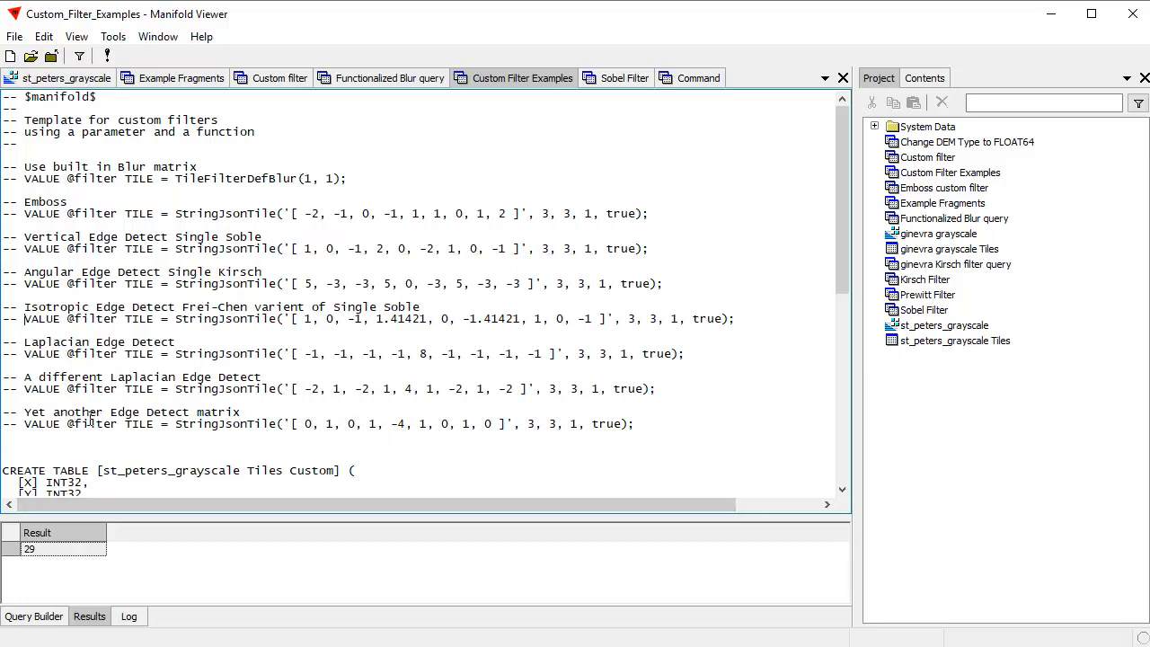
left_click(24, 424)
key("shift+End")
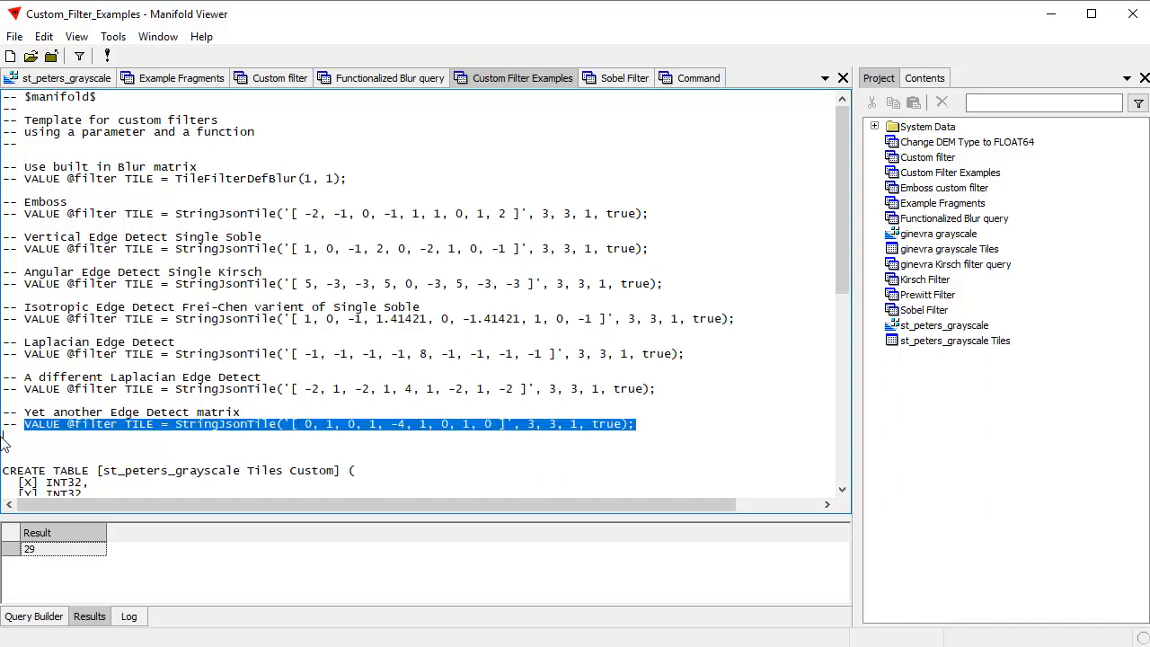
key("Delete")
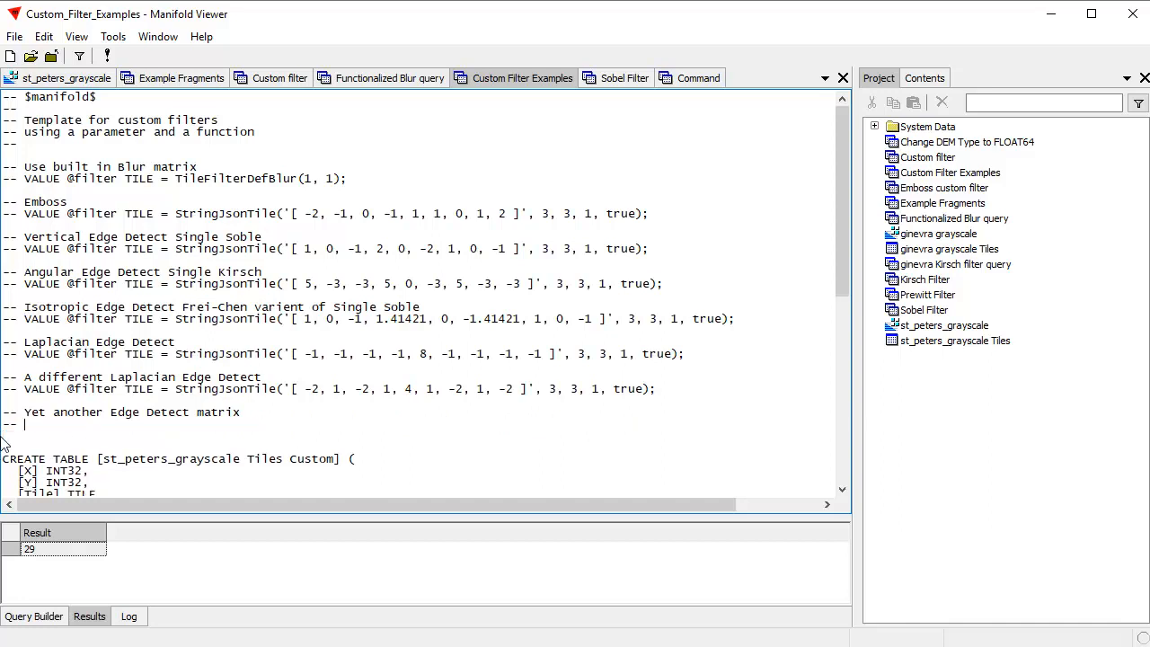
key("ctrl+z")
left_click_drag(20, 425, 2, 441)
key("Delete")
key("ctrl+z")
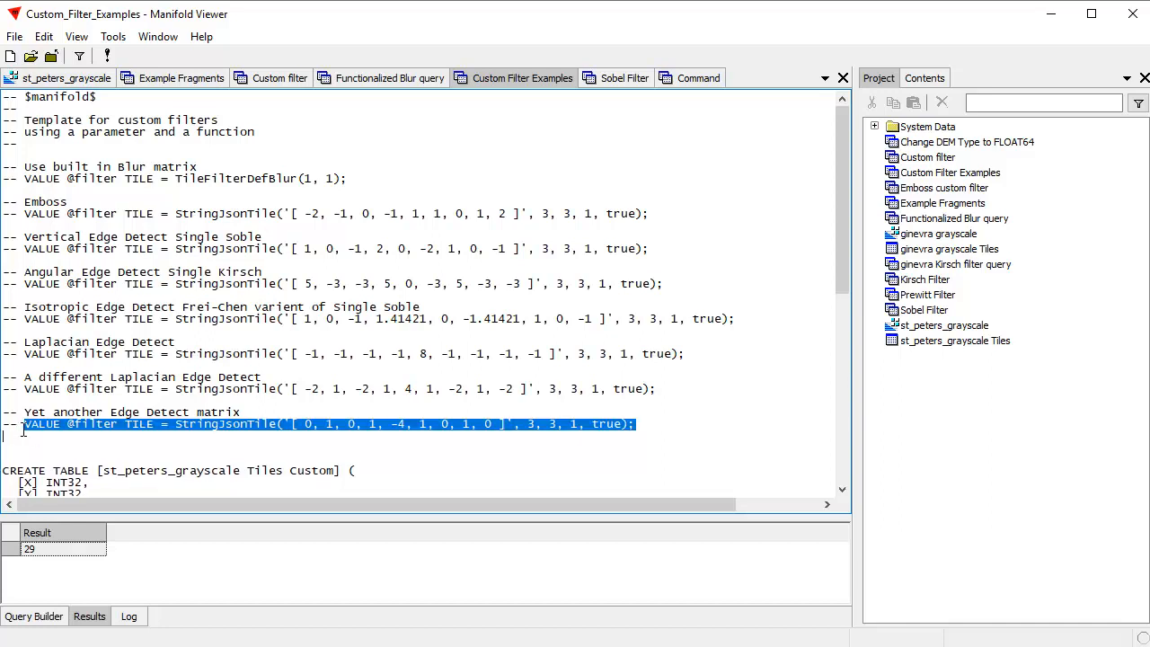
left_click(20, 428)
key("BackSpace")
key("BackSpace")
key("BackSpace")
key("BackSpace")
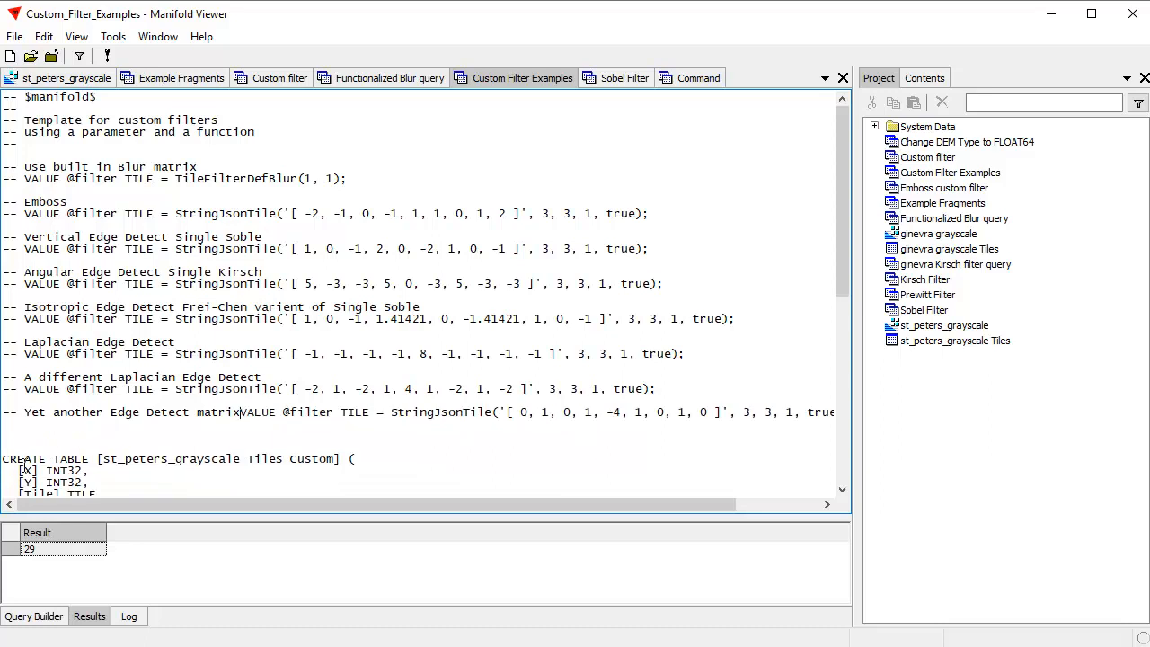
key("Return")
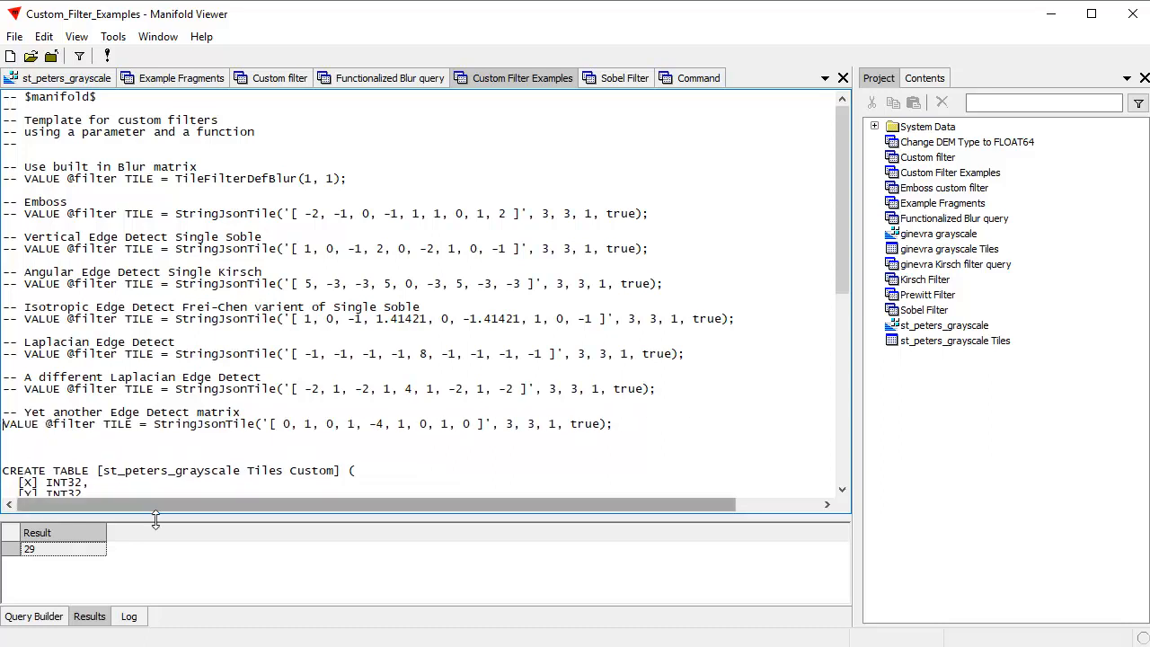
left_click_drag(477, 424, 282, 424)
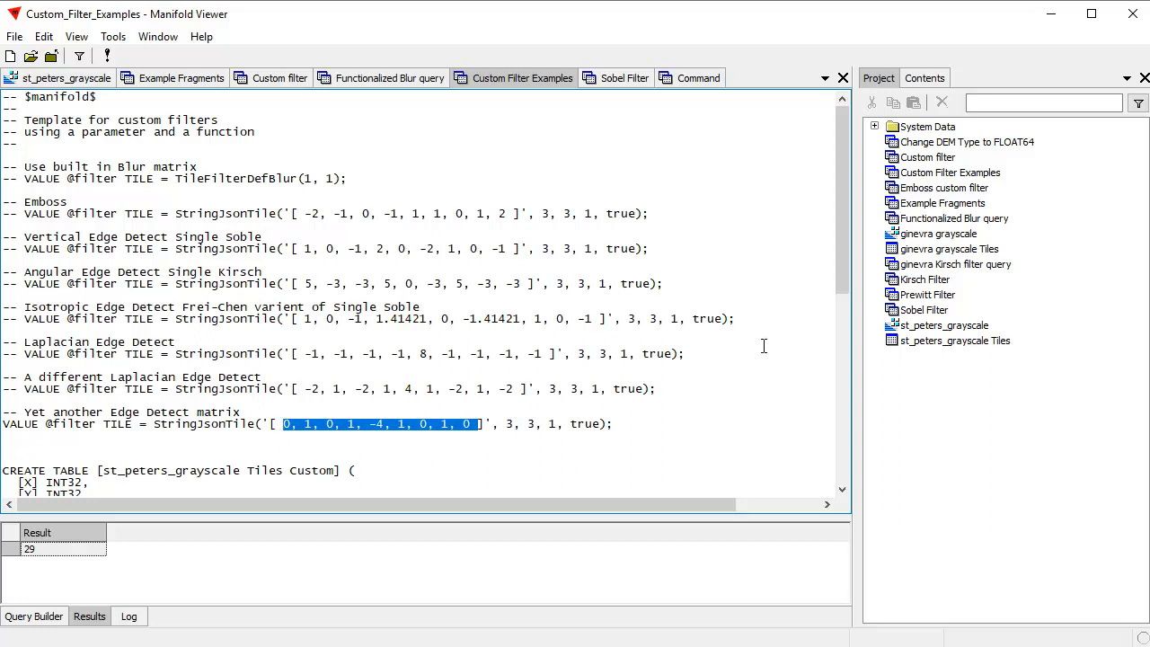
left_click(4, 425)
type("--")
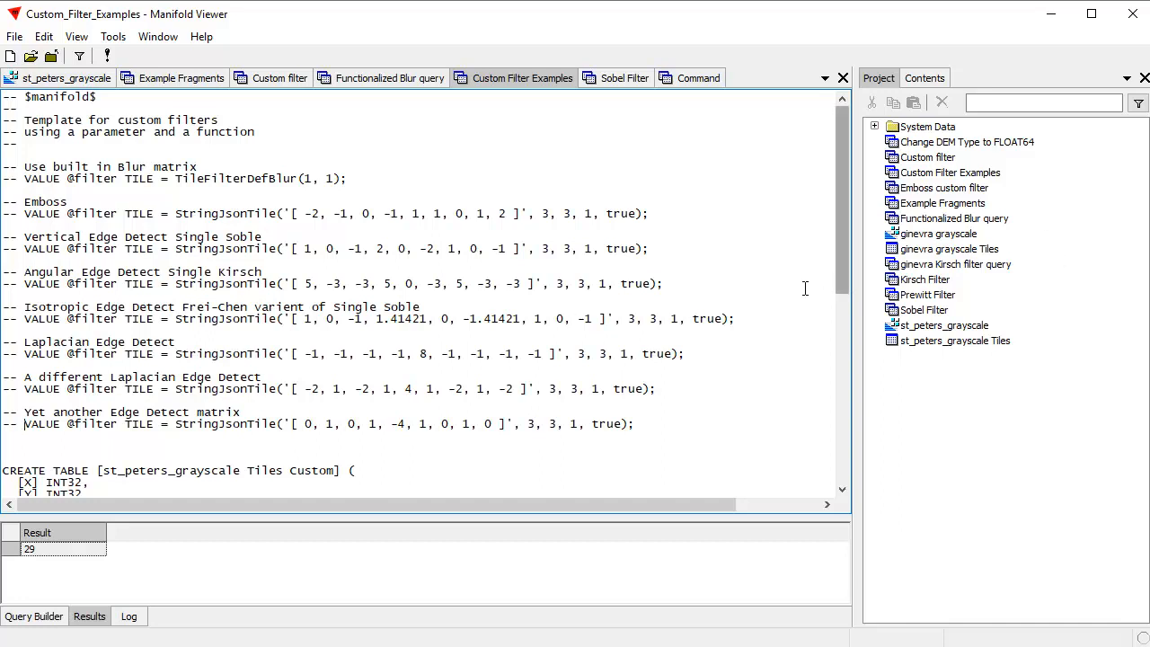
Examine the TileFilter expression inside the processtile function of the Custom Filter Examples query.
left_click_drag(842, 269, 865, 456)
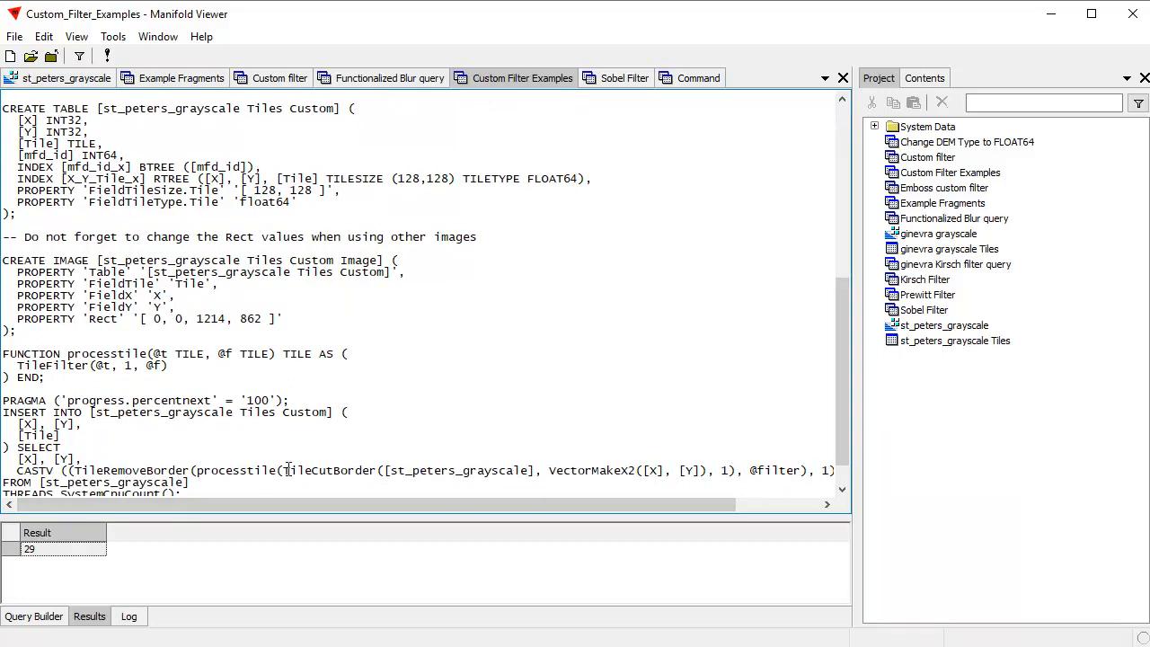
left_click_drag(169, 365, 24, 366)
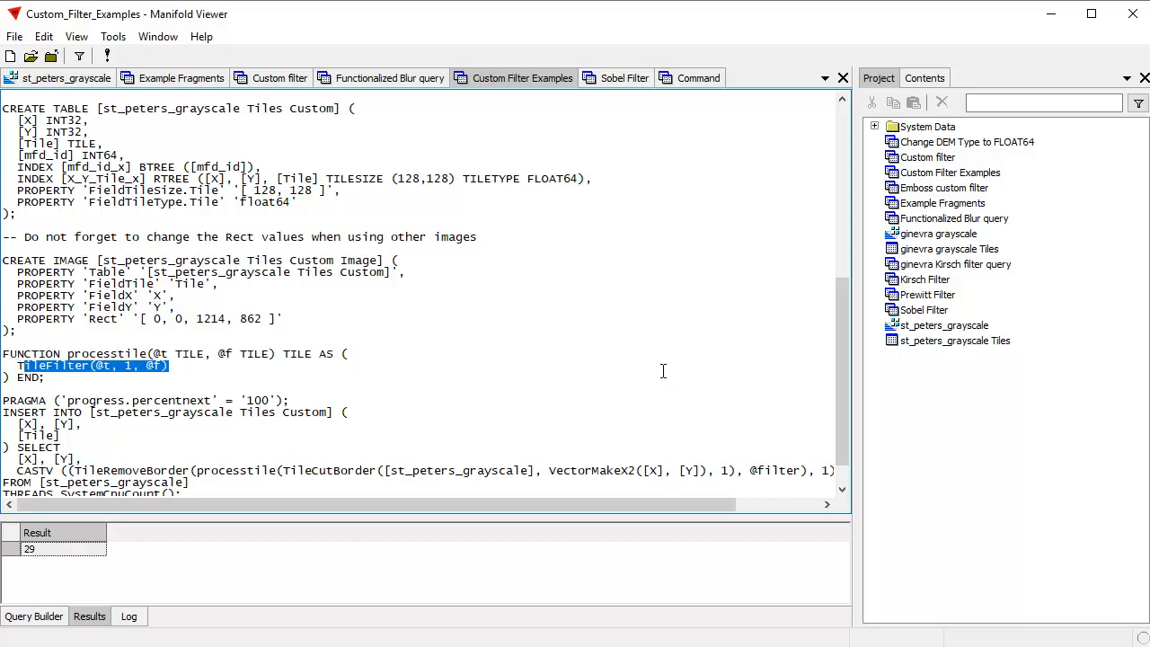
left_click_drag(169, 366, 17, 365)
left_click(626, 79)
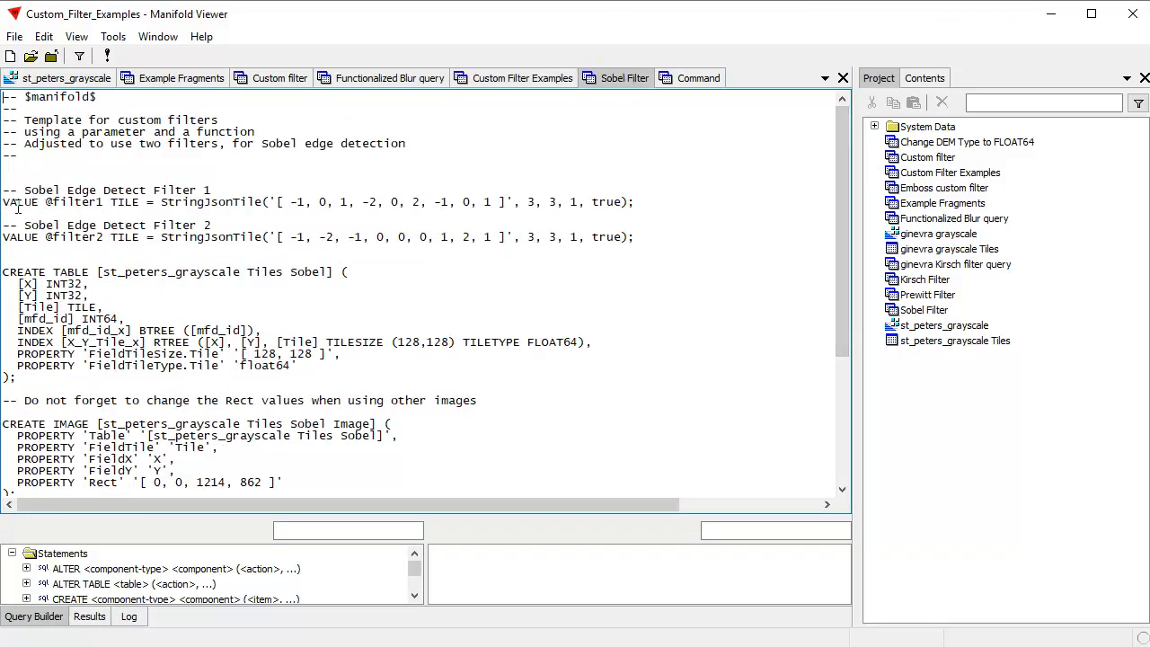
left_click_drag(104, 204, 53, 204)
left_click_drag(105, 238, 53, 238)
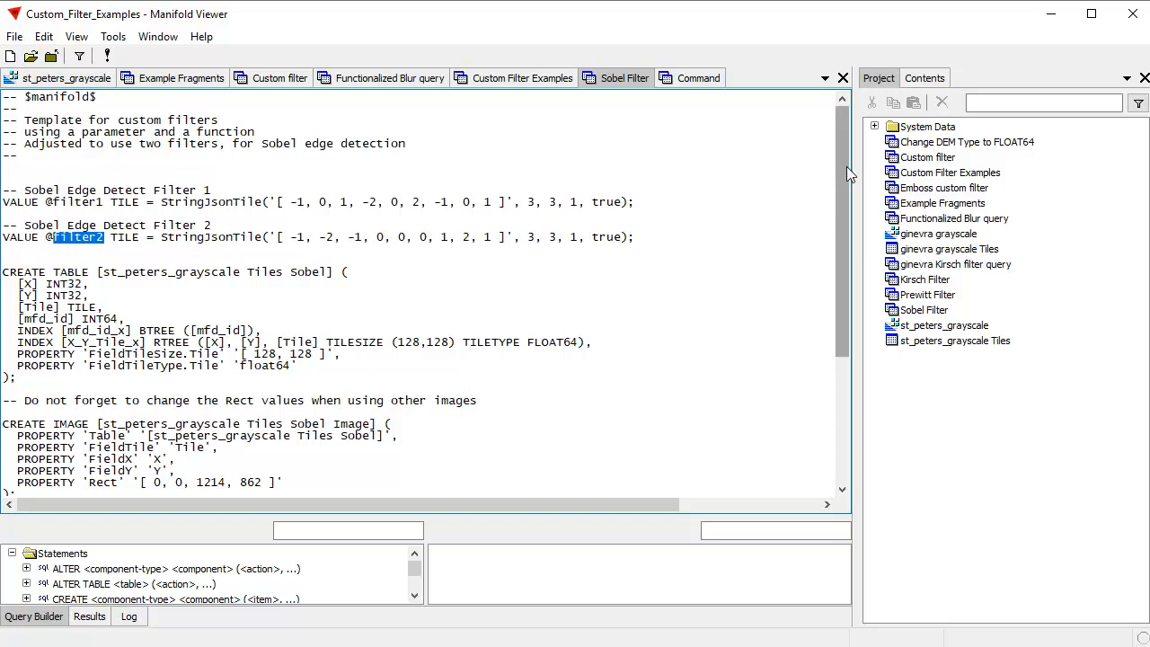
left_click_drag(845, 155, 867, 326)
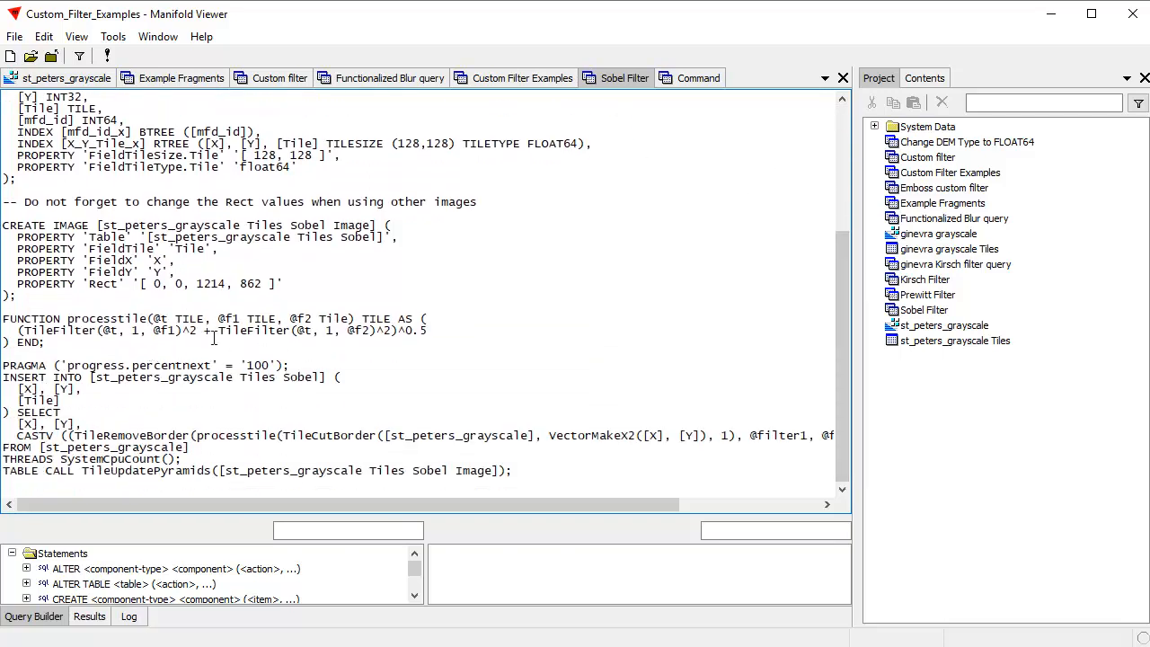
left_click_drag(286, 316, 219, 318)
left_click(355, 318)
key("shift+Home")
left_click(496, 288)
left_click_drag(180, 332, 31, 333)
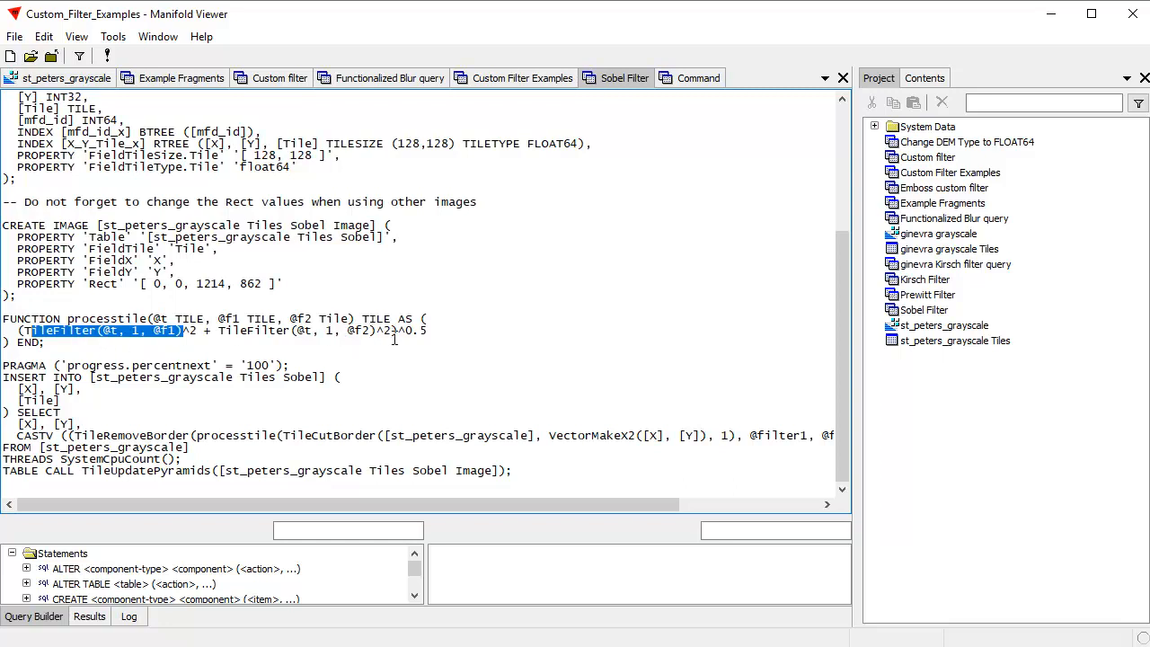
left_click(459, 330)
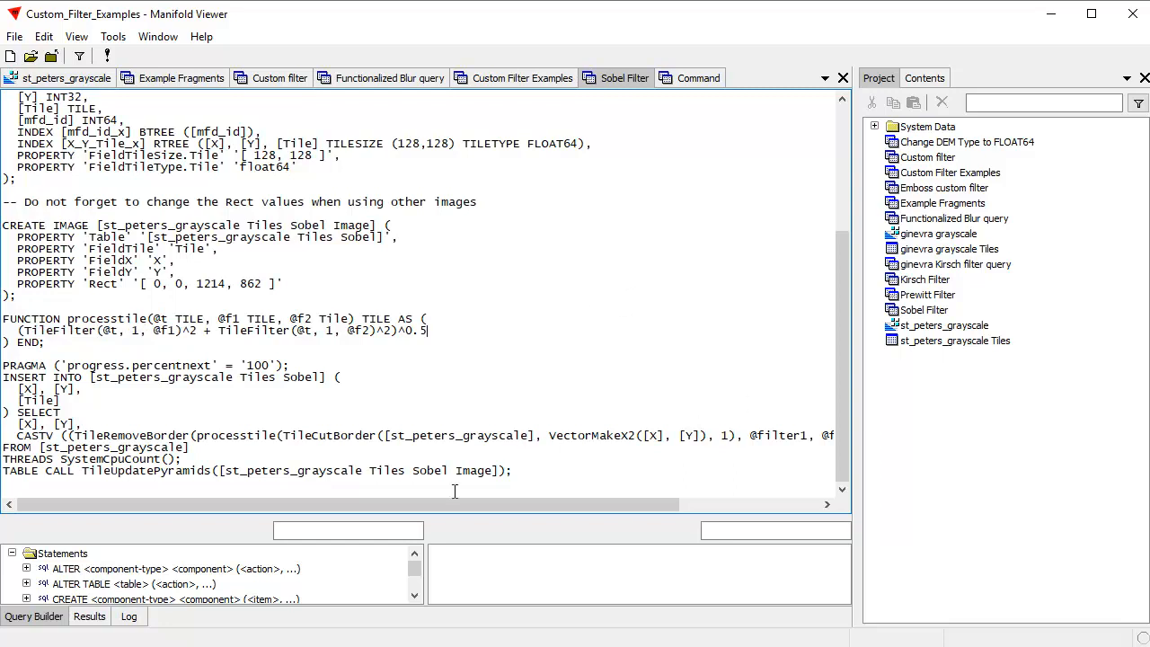
left_click_drag(588, 502, 685, 502)
left_click_drag(681, 439, 632, 440)
left_click_drag(758, 435, 699, 439)
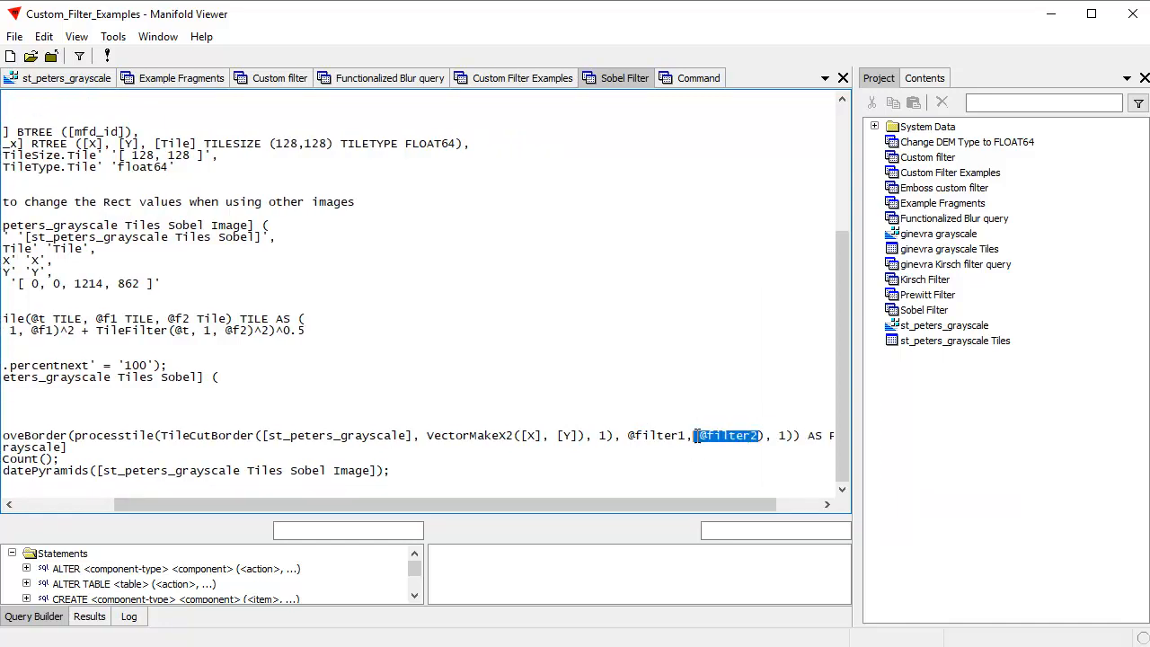
left_click_drag(665, 504, 812, 509)
left_click_drag(724, 506, 519, 501)
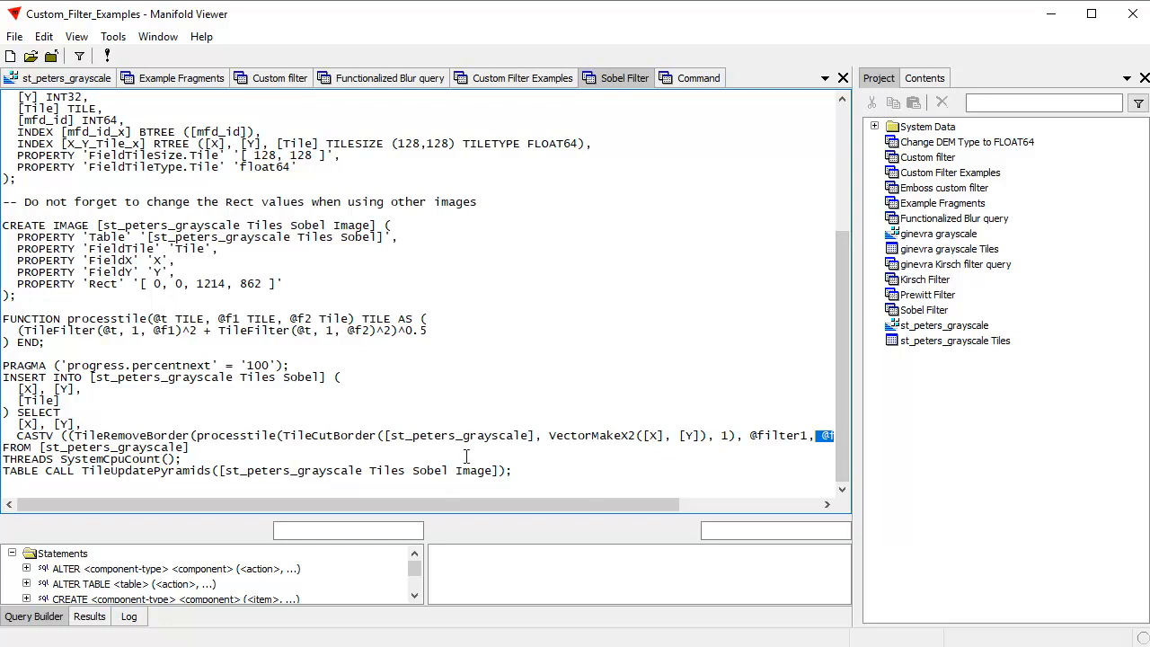
Run the Sobel Filter query and open the resulting st_peters_grayscale Tiles Sobel Image.
left_click_drag(452, 471, 414, 471)
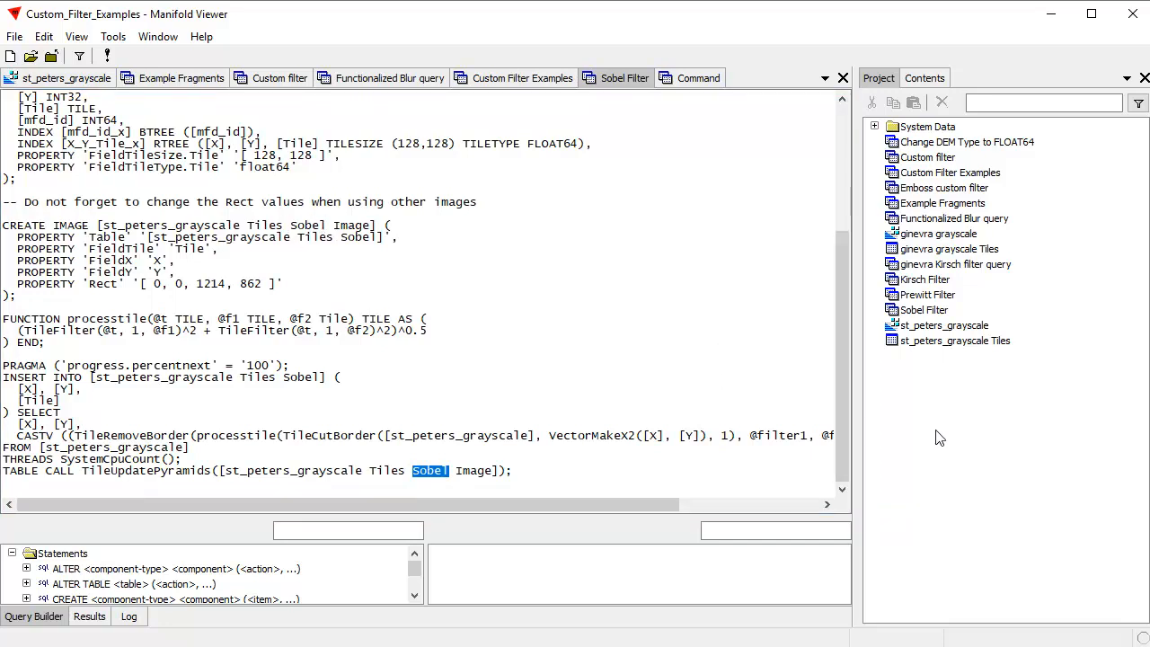
left_click(108, 57)
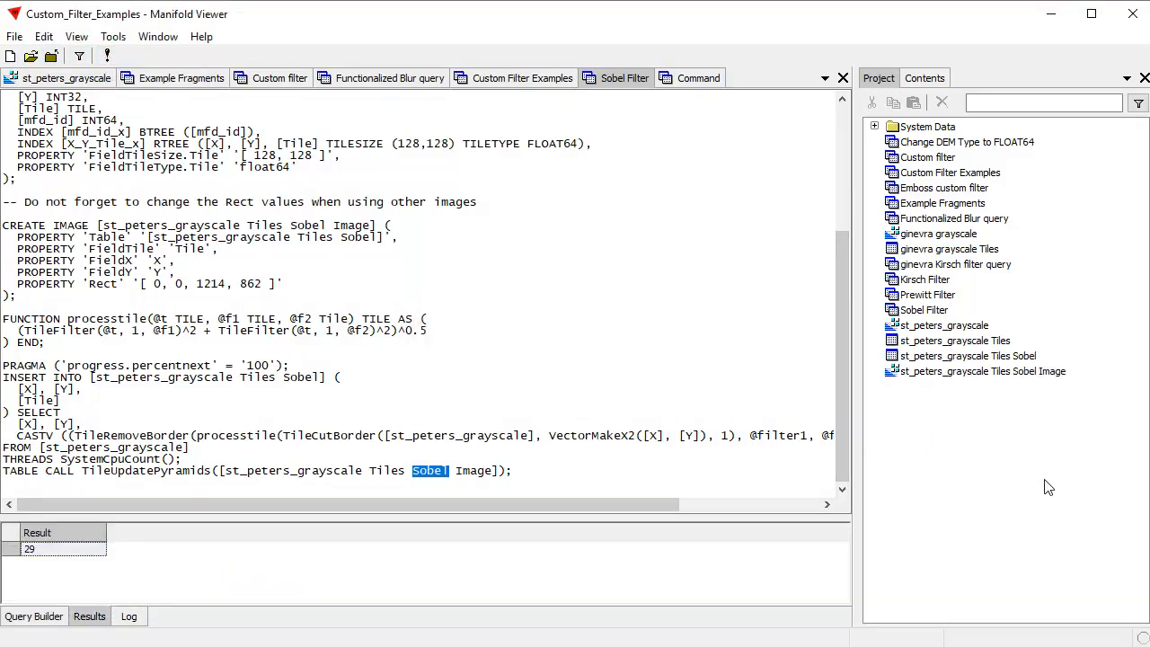
double_click(1012, 376)
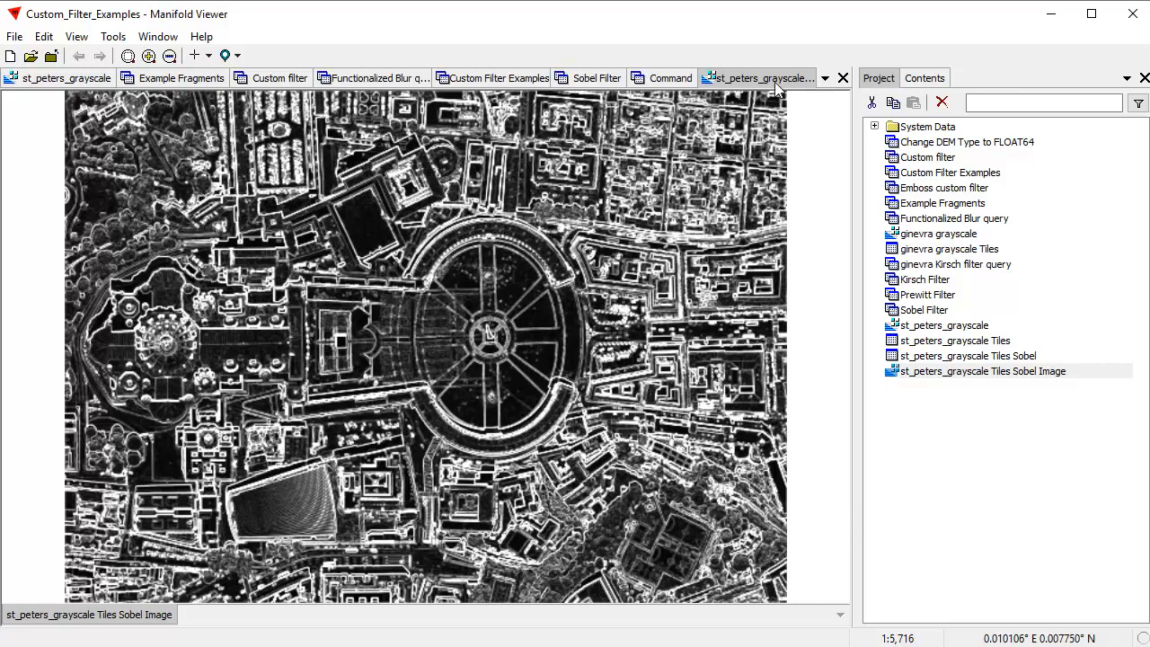
Return to the Sobel Filter query and review the two TileFilter calls in its processtile function.
left_click(596, 79)
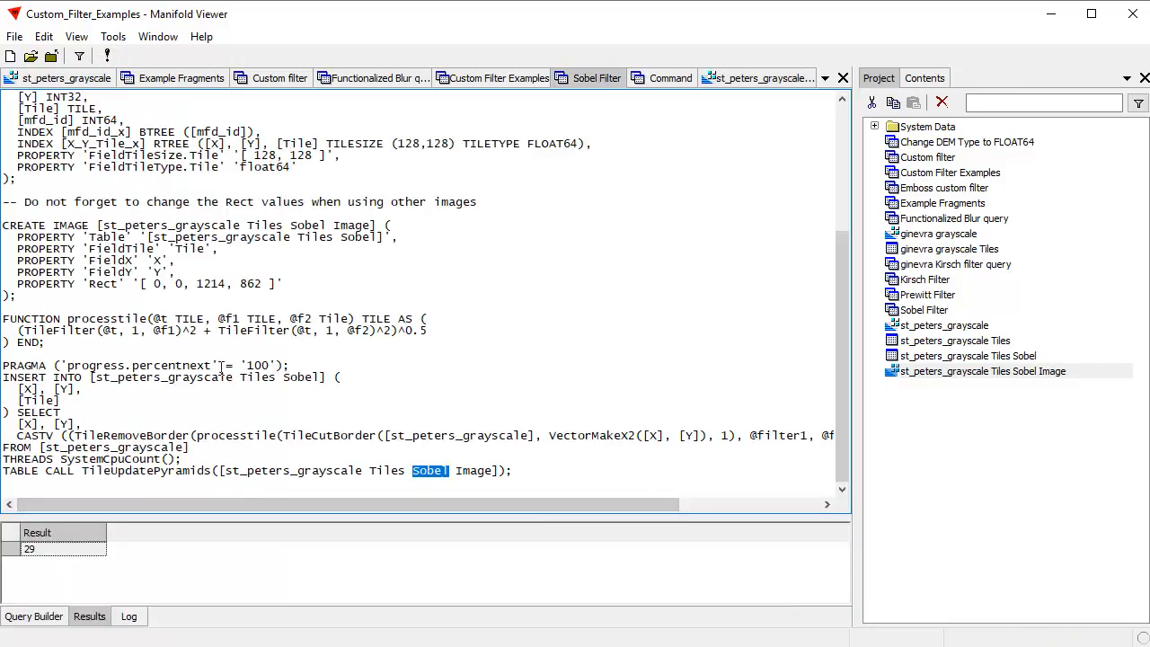
left_click_drag(99, 331, 22, 332)
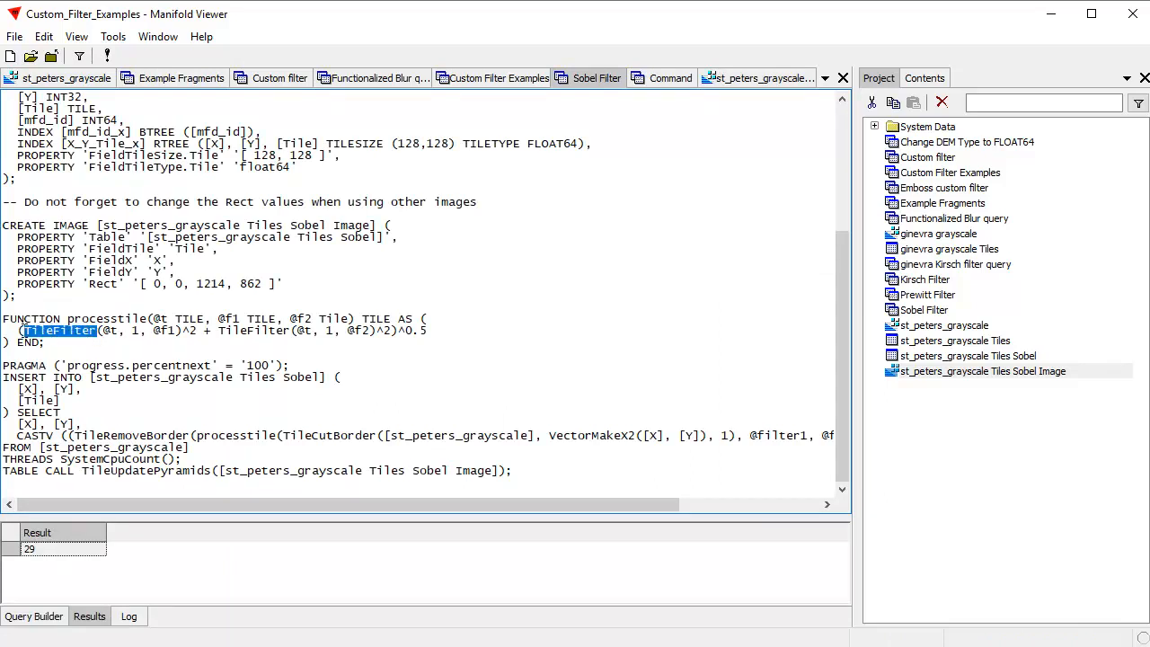
left_click_drag(281, 332, 216, 336)
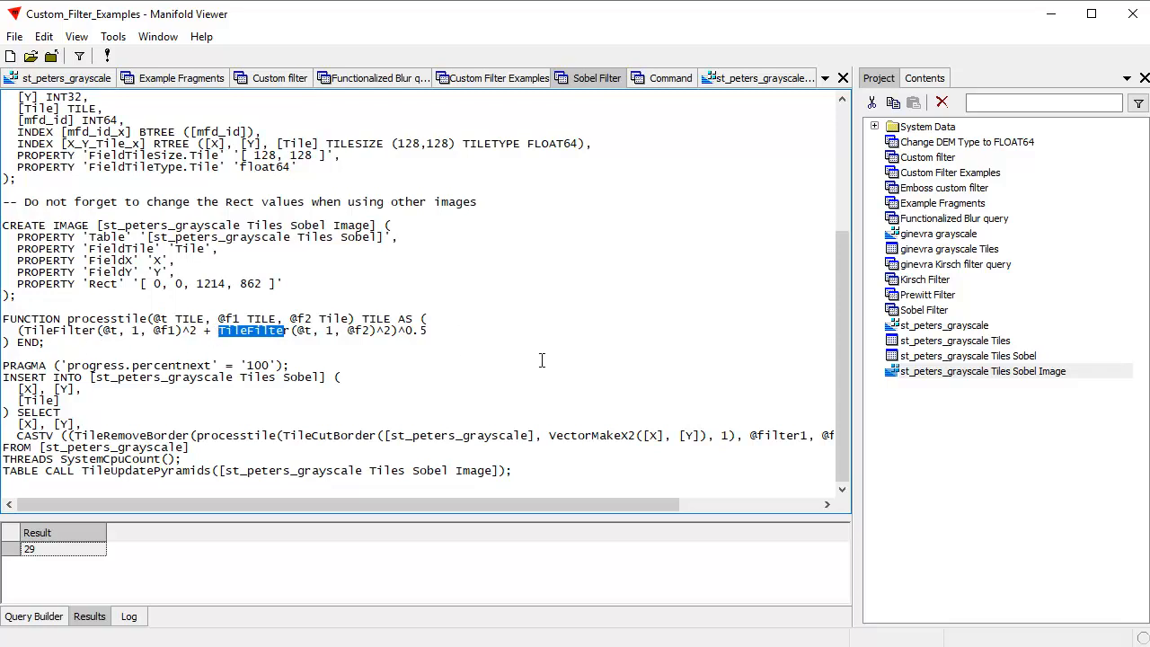
left_click(676, 342)
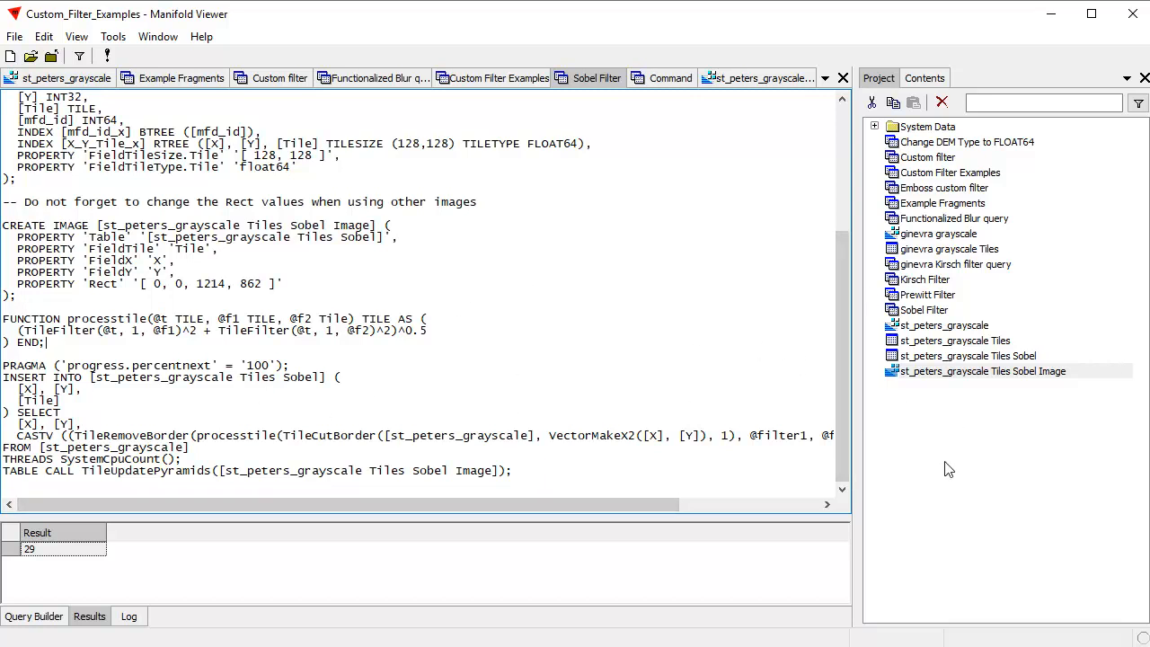
Delete the st_peters_grayscale Tiles Sobel table and the st_peters_grayscale Tiles Sobel Image from the project.
left_click(961, 375)
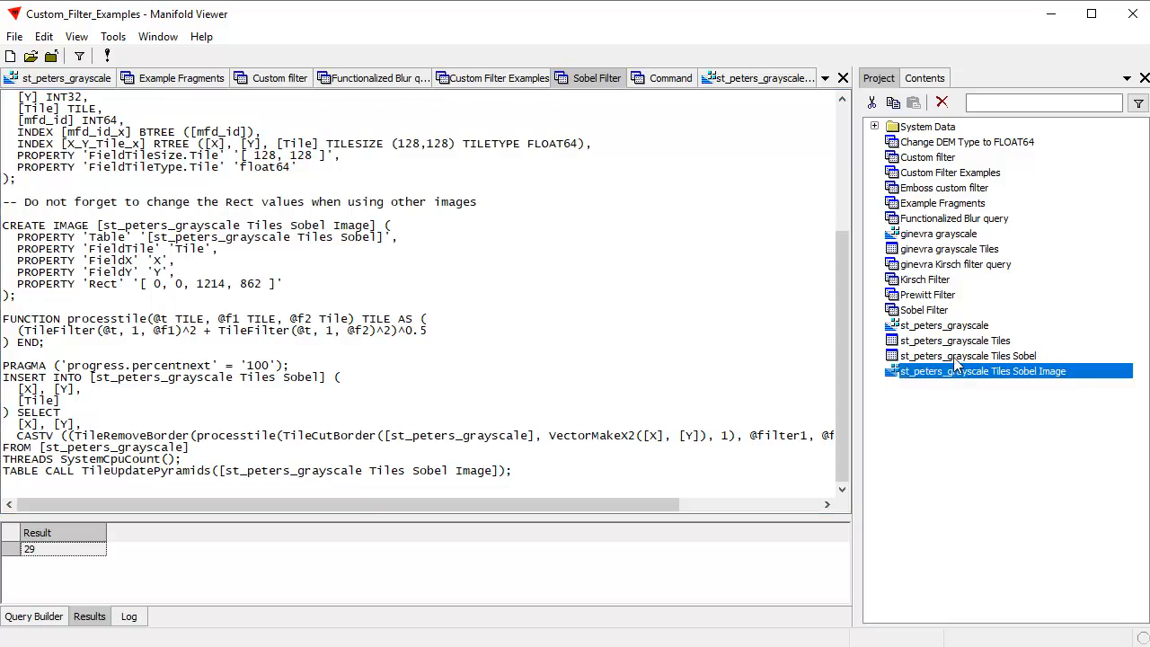
left_click(961, 357, "ctrl")
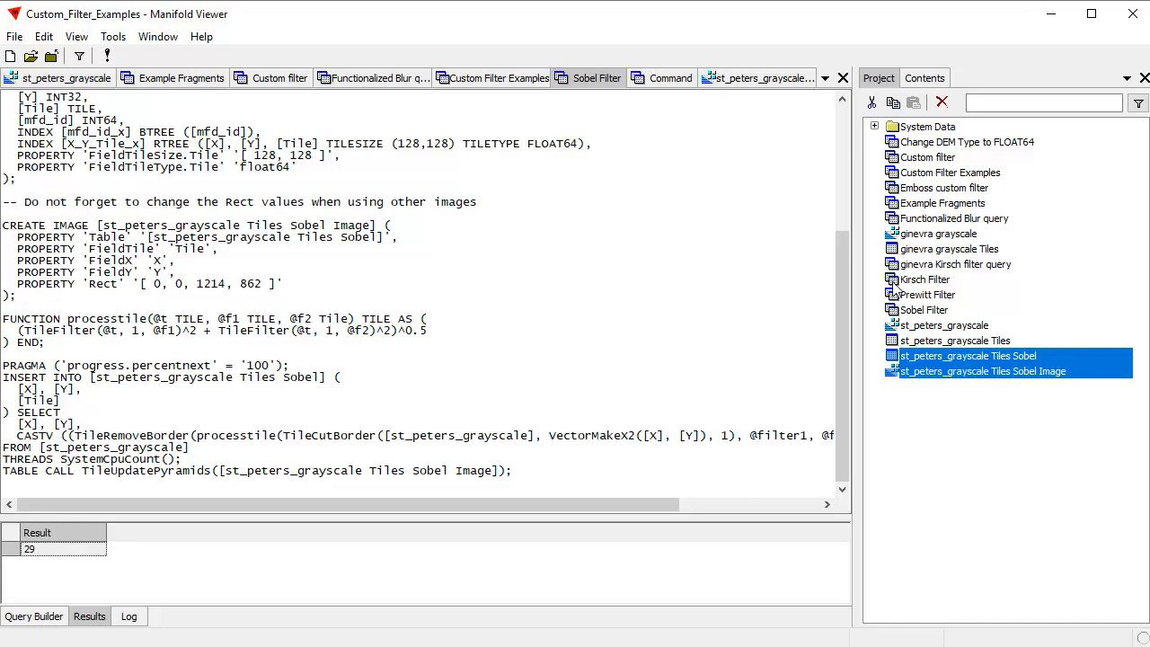
left_click(941, 103)
left_click(642, 371)
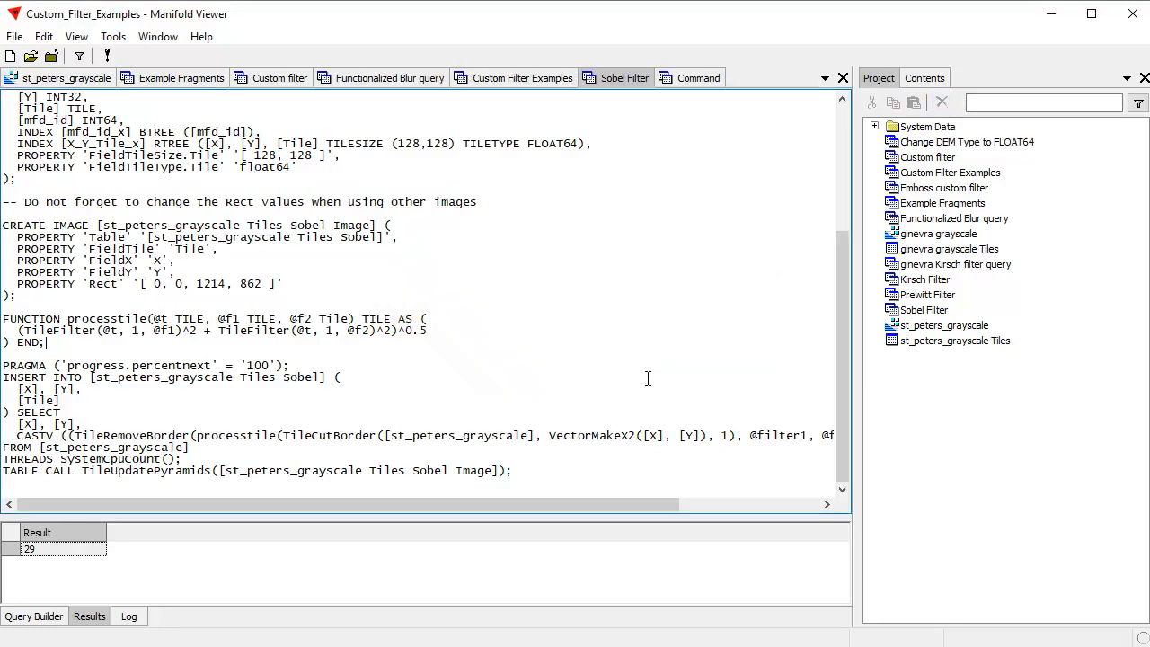
Review the two filter matrices and processtile function in the Prewitt Filter query, and close the Prewitt and Sobel Filter queries.
double_click(944, 296)
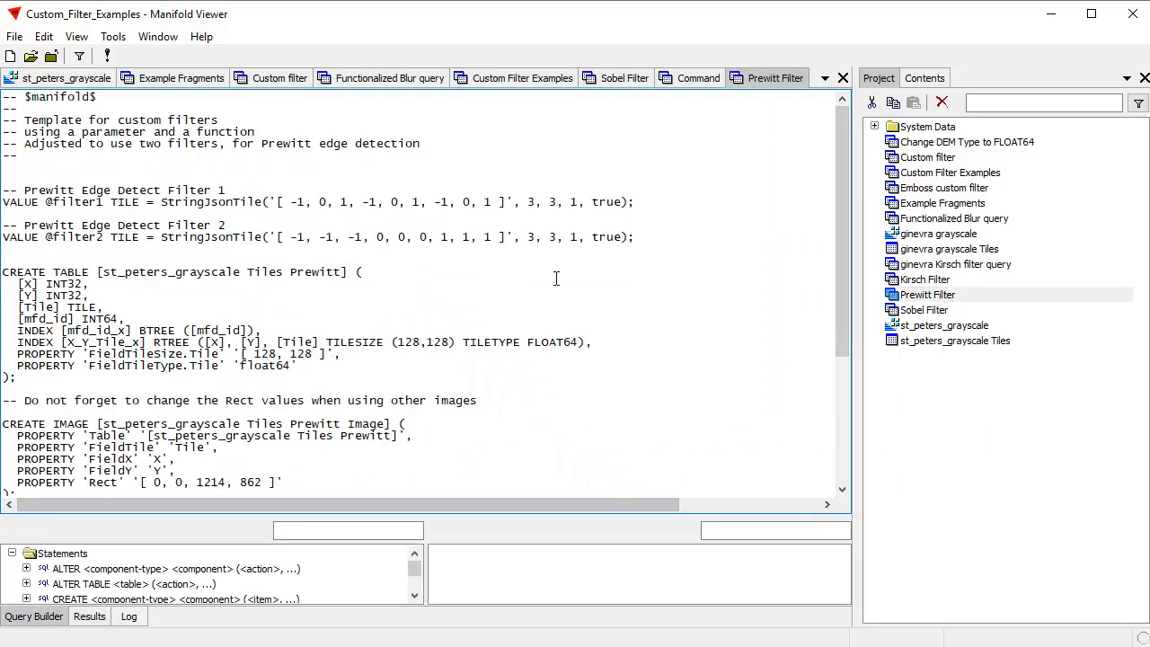
left_click_drag(839, 278, 793, 390)
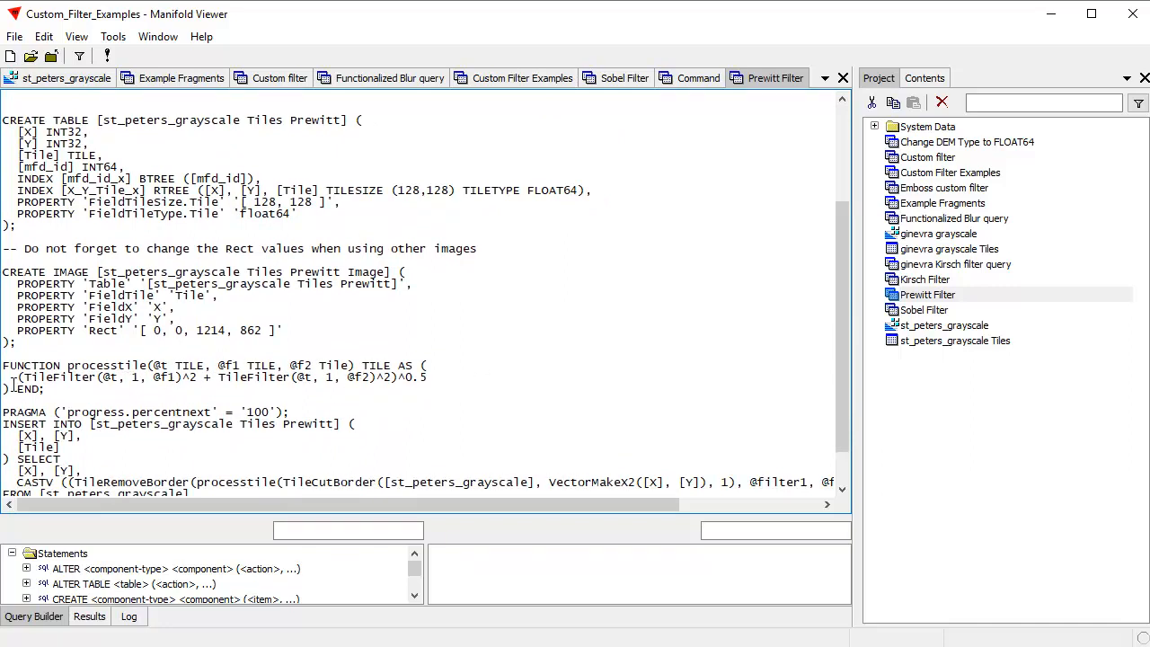
left_click_drag(843, 356, 852, 266)
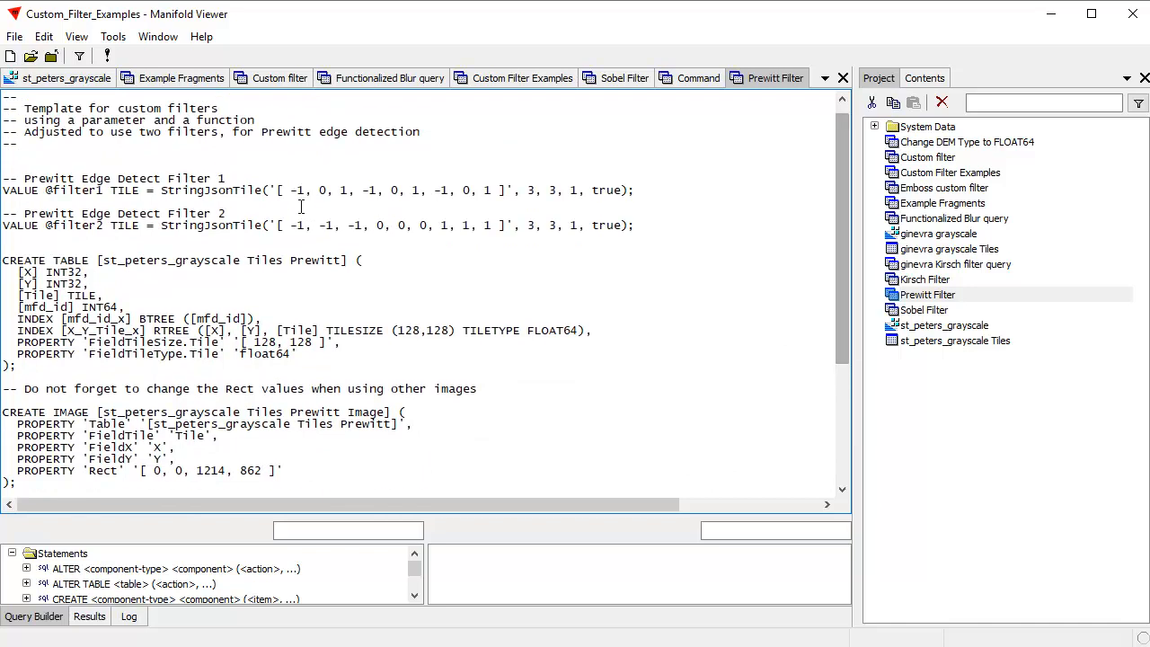
left_click(843, 78)
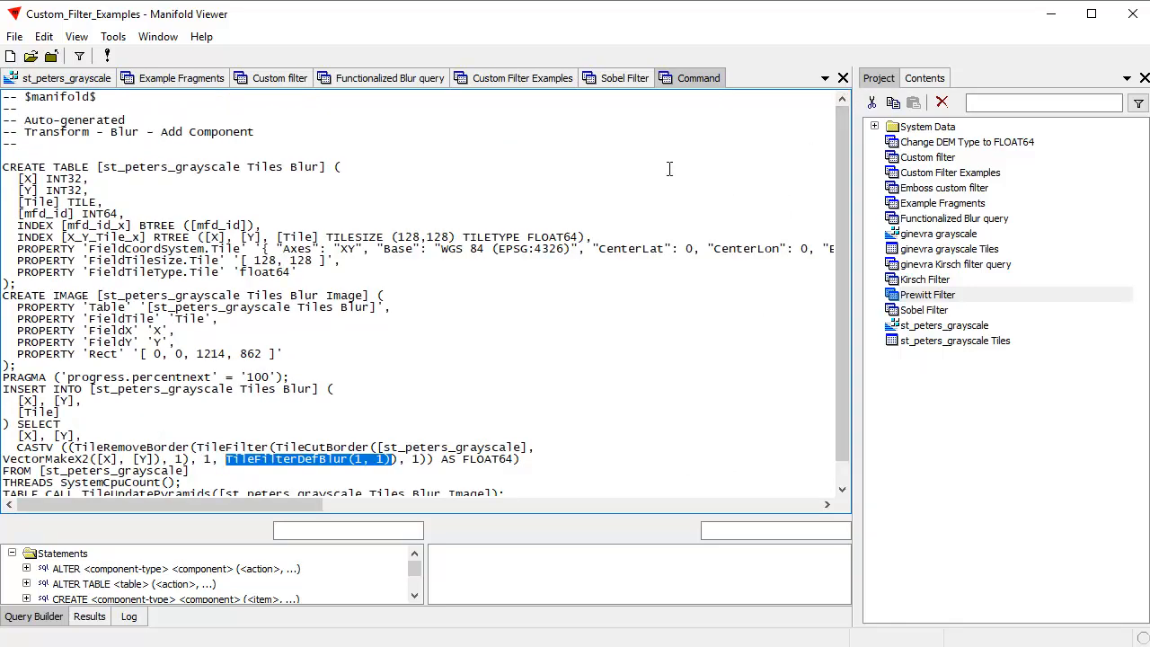
left_click(620, 83)
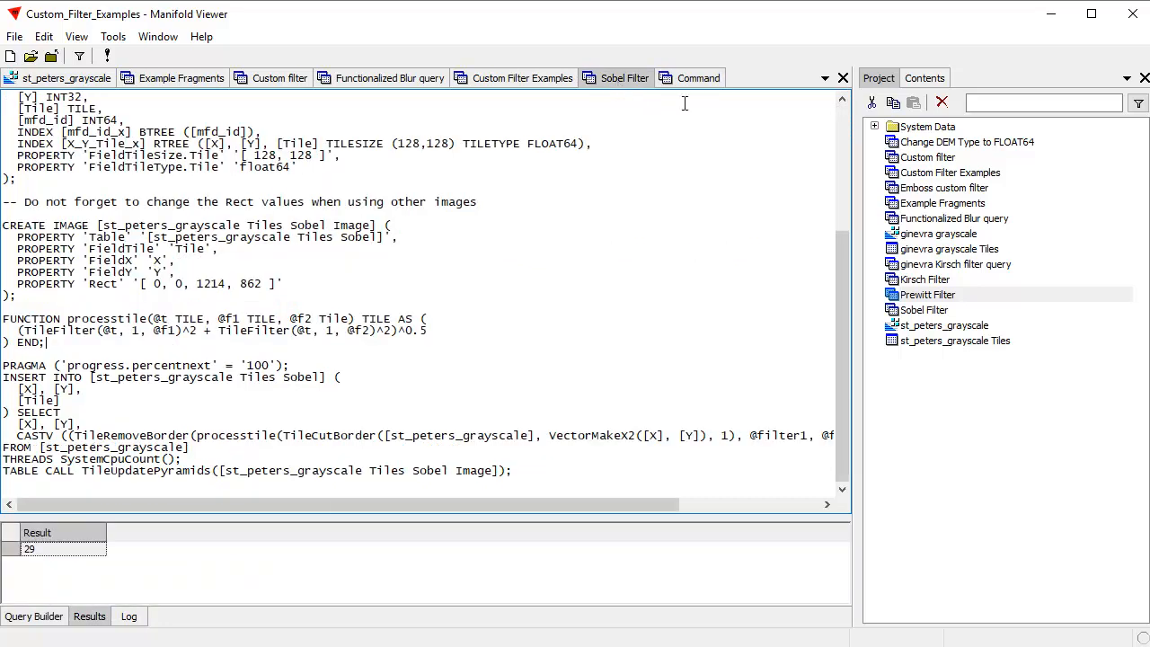
left_click(843, 80)
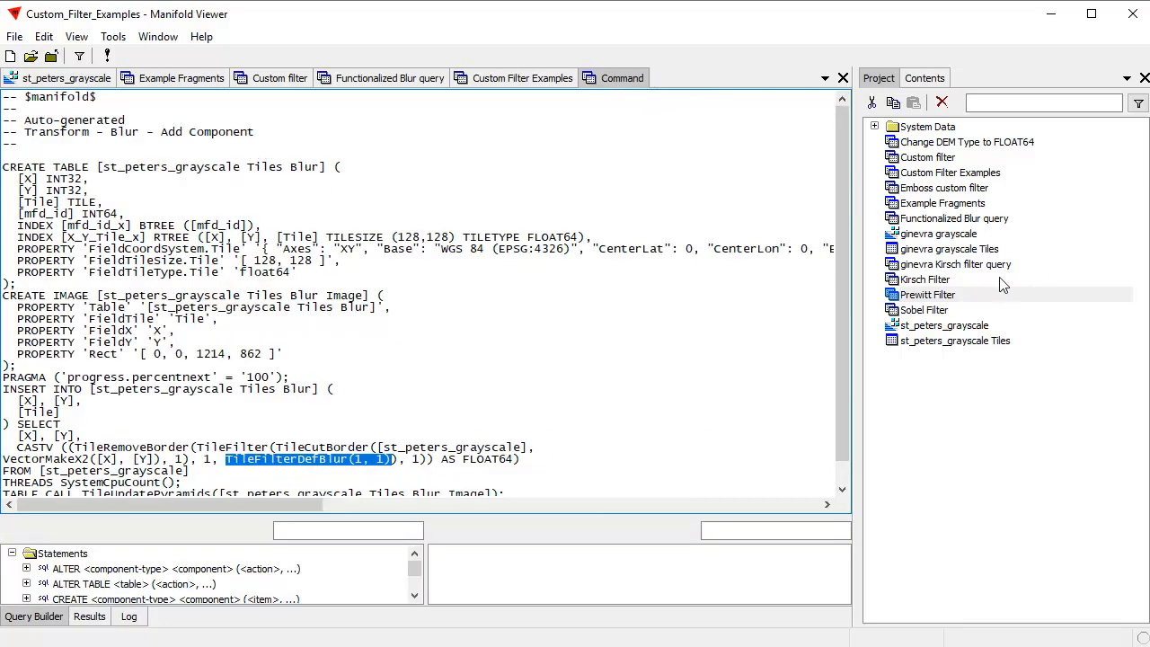
Open the Kirsch Filter query and review its eight filter matrices and the nested TileMax calls in its processtile function.
double_click(930, 281)
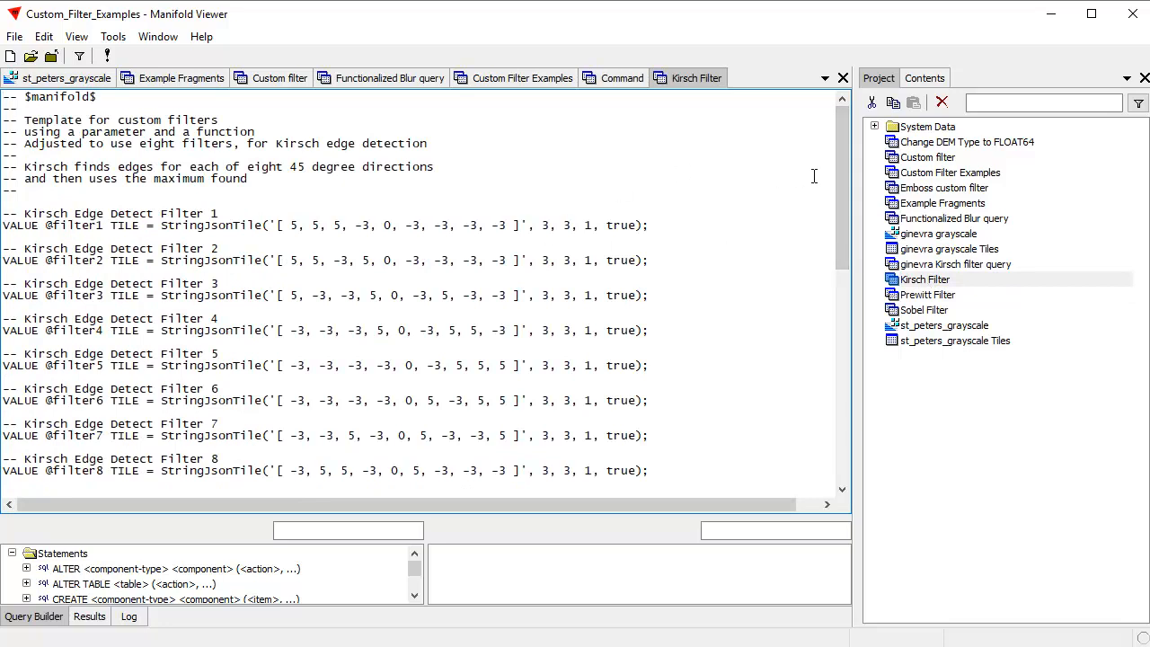
left_click_drag(840, 176, 837, 197)
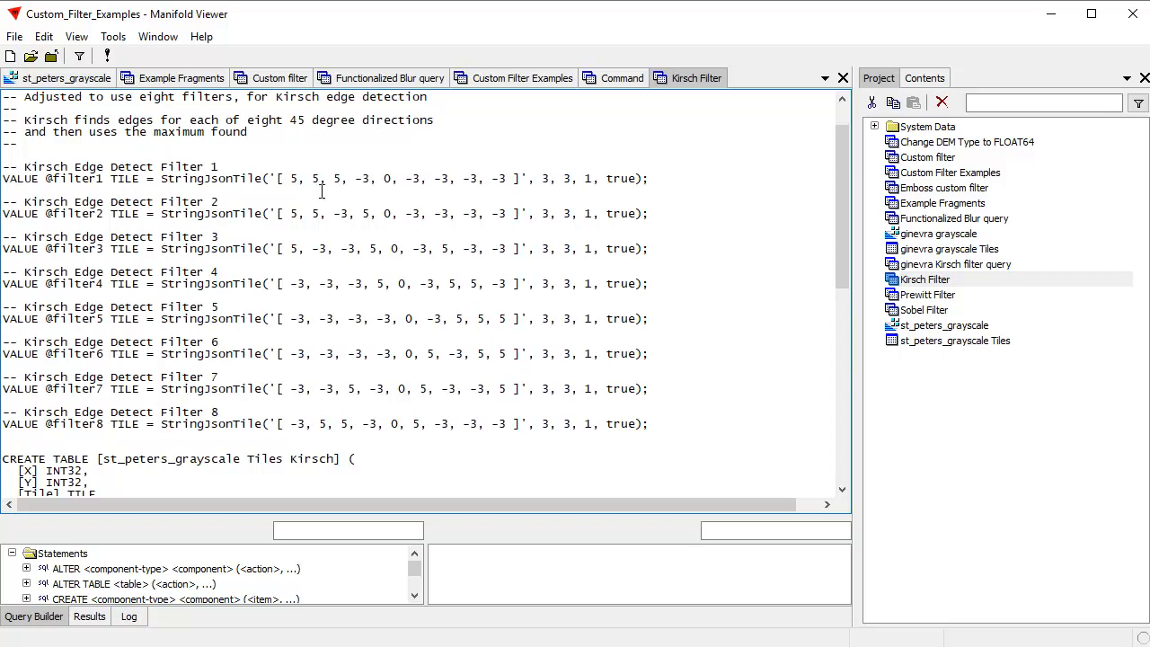
left_click_drag(839, 213, 814, 225)
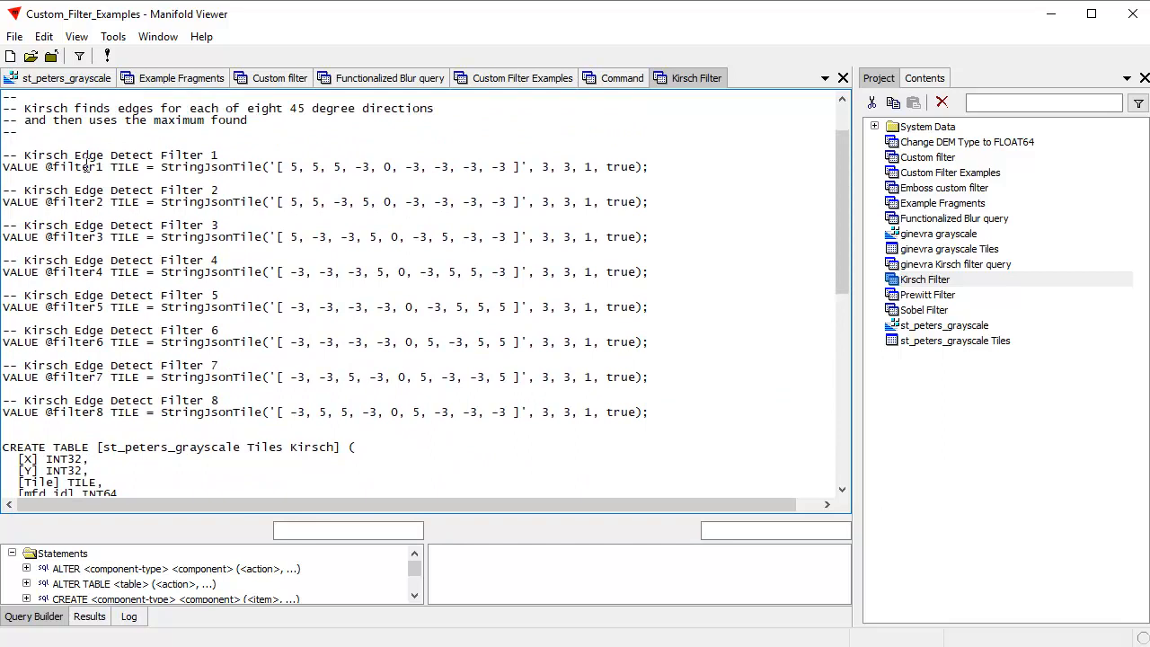
left_click_drag(841, 225, 773, 399)
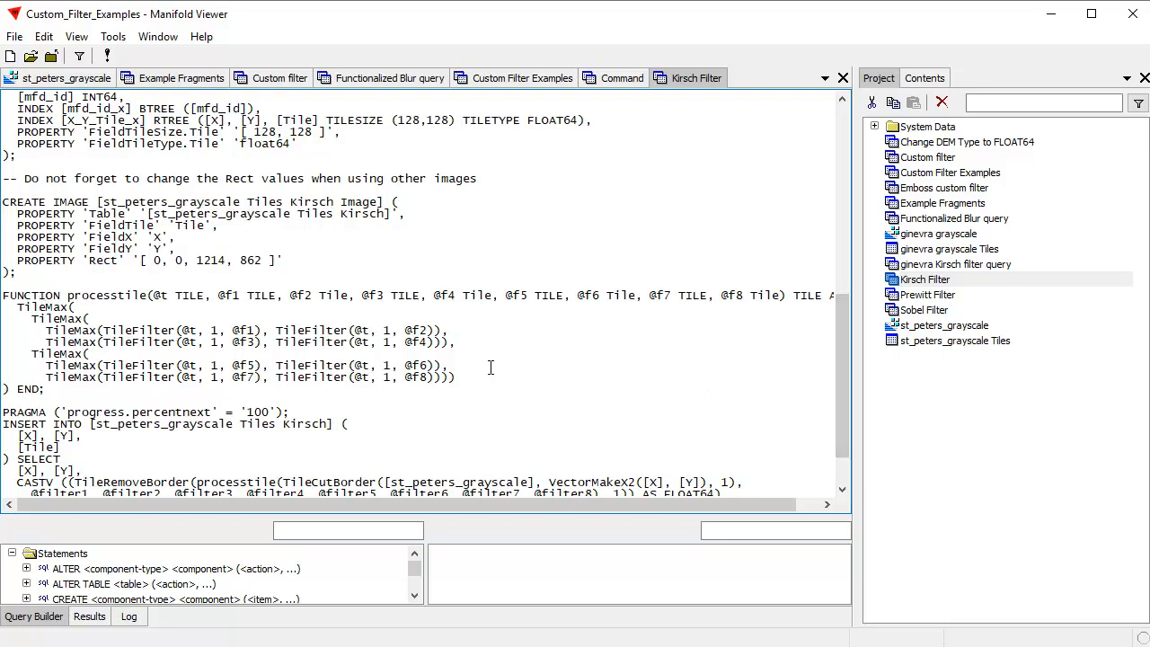
mouse_move(841, 374)
left_mouse_down()
mouse_move(825, 188)
mouse_move(855, 357)
mouse_move(845, 369)
left_mouse_up()
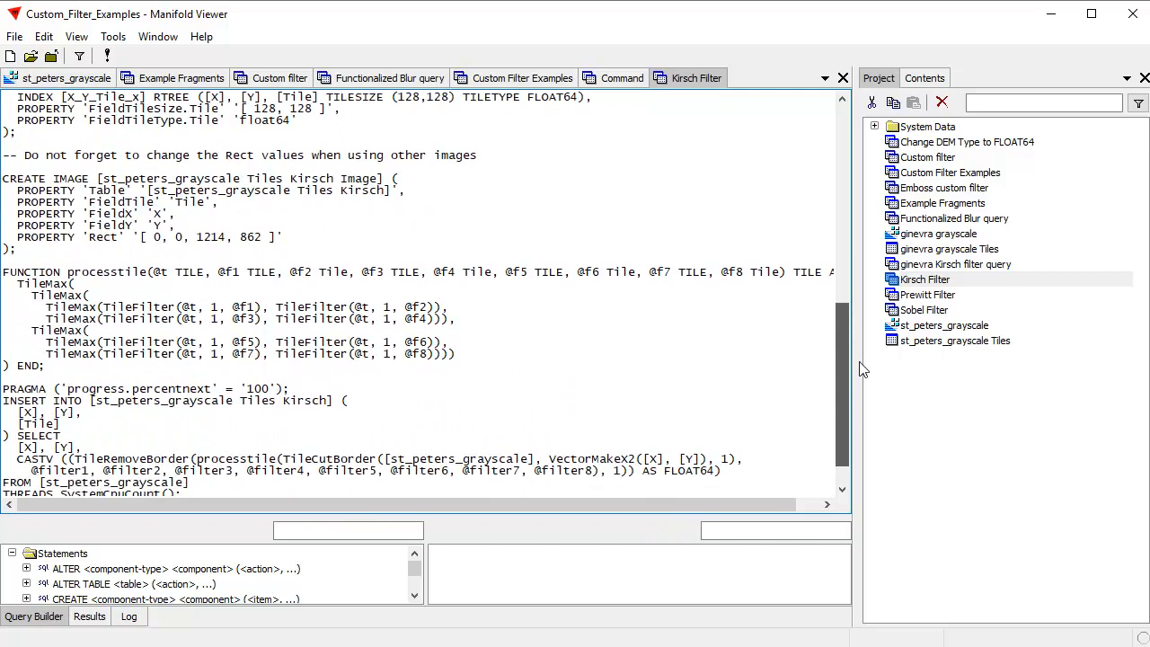
Run the Kirsch Filter query, view the resulting st_peters_grayscale Tiles Kirsch Image, and close the image.
left_click(107, 56)
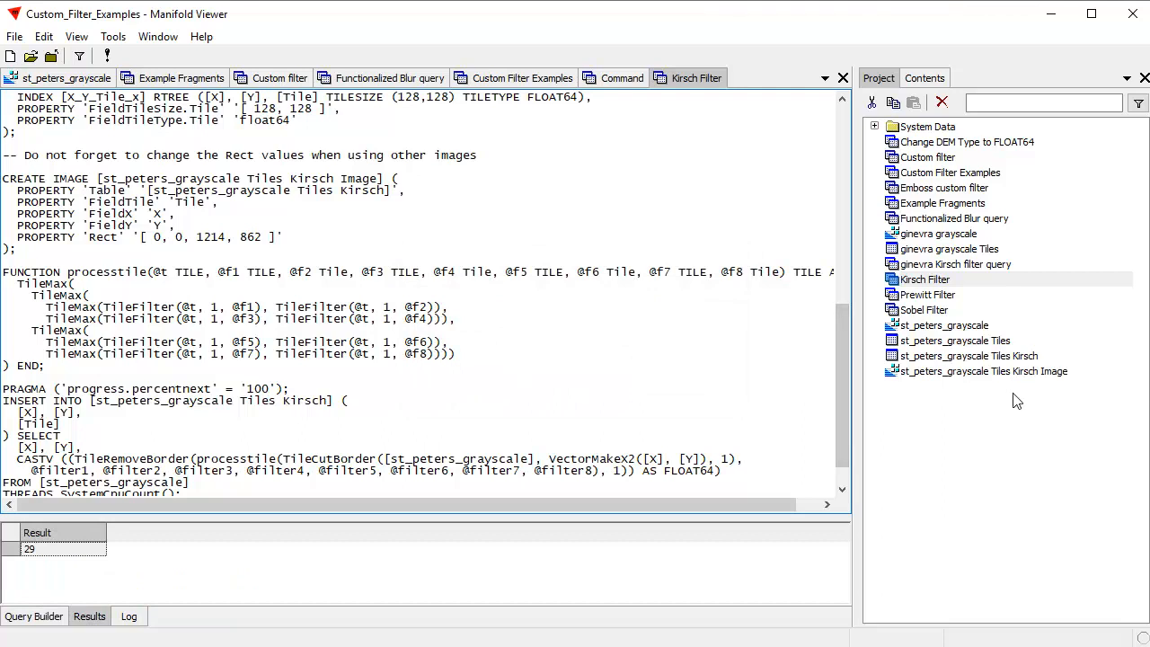
double_click(1026, 376)
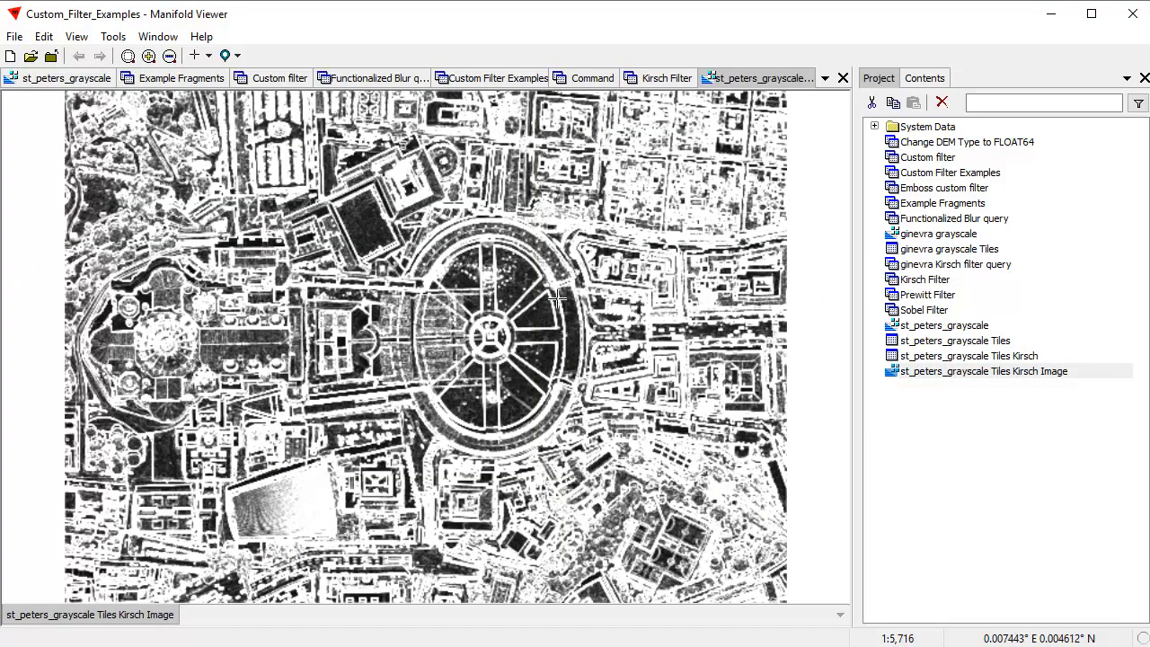
left_click(843, 78)
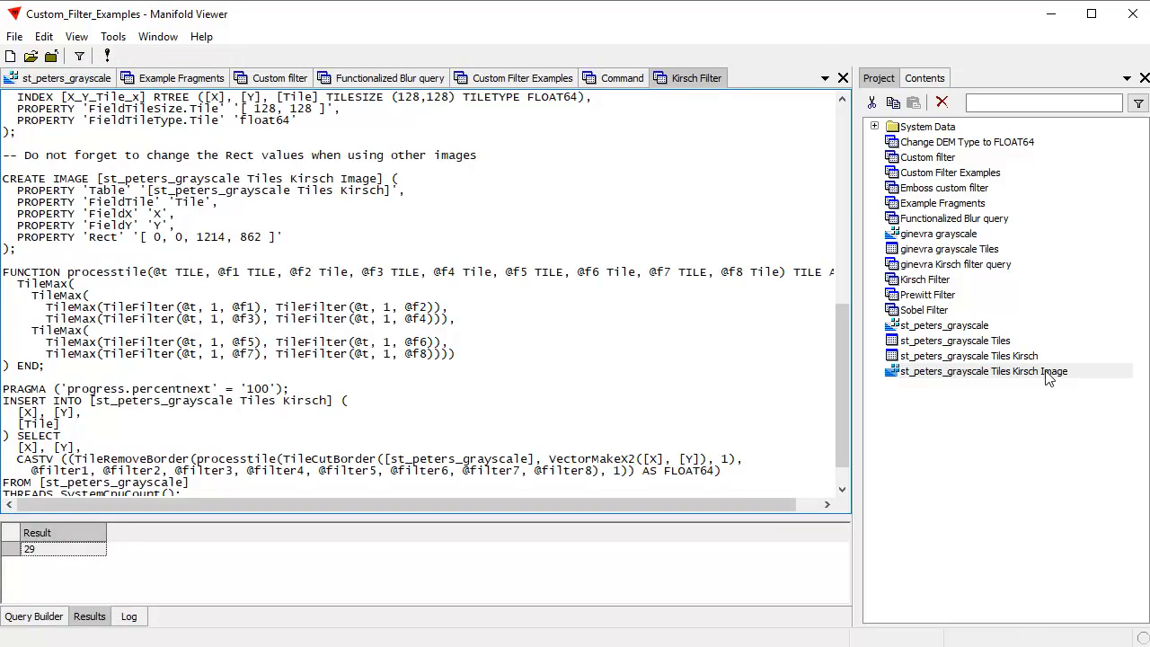
Locate the st_peters_grayscale name in the Kirsch query's INSERT INTO statement and return to the start of the query.
left_click_drag(845, 386, 861, 449)
left_click_drag(235, 364, 106, 370)
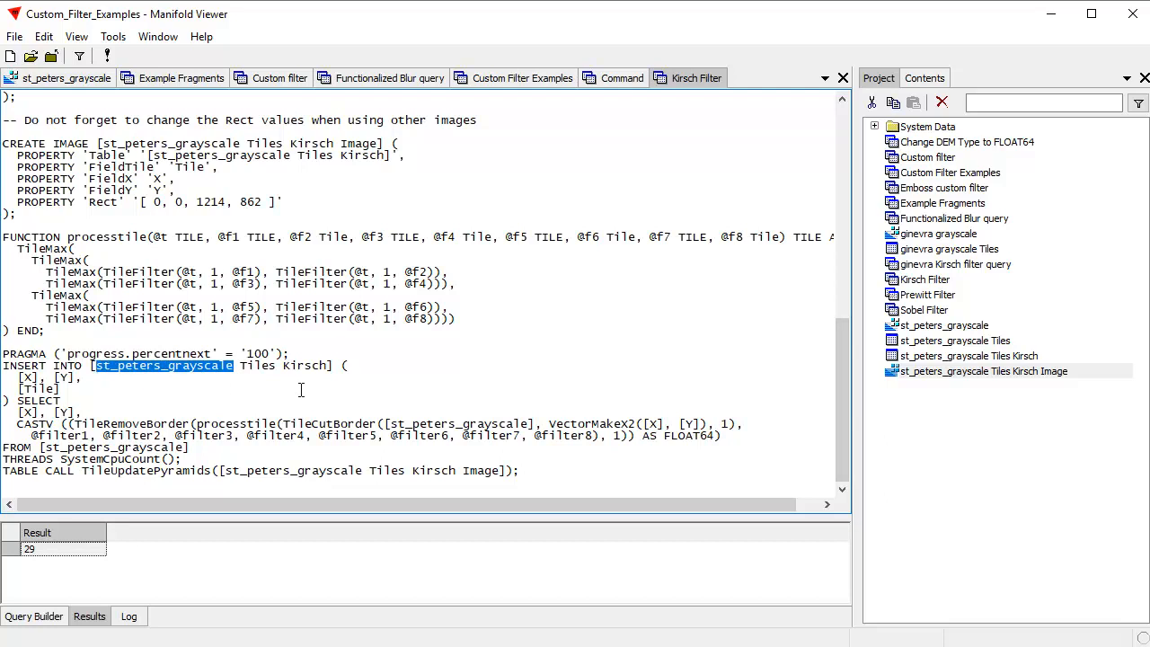
left_click(638, 358)
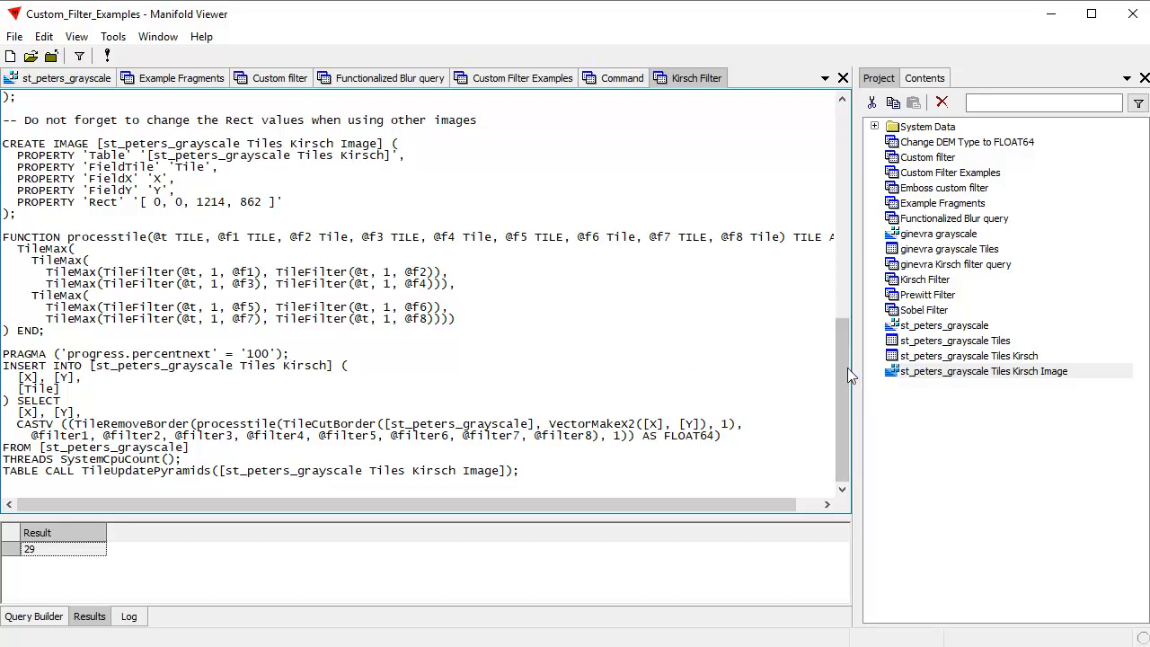
left_click_drag(833, 368, 765, 372)
left_click_drag(850, 411, 834, 156)
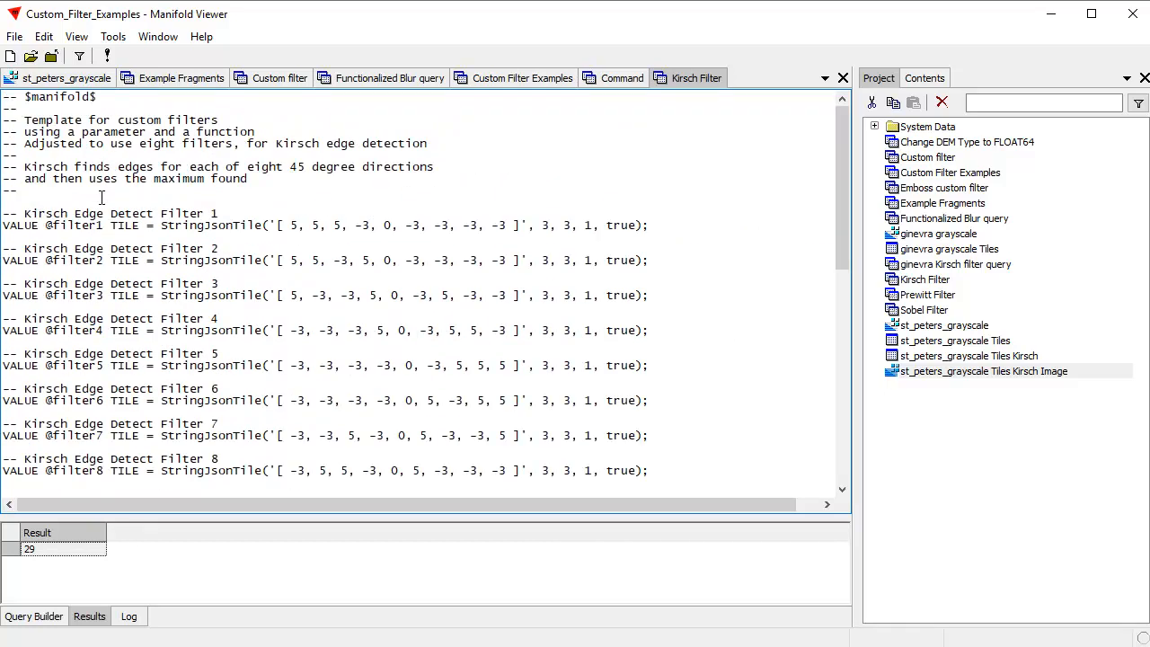
Step through the st_peters_grayscale matches with "ginevra grayscale" as the replacement text, and close the Replace dialog without replacing anything.
key("ctrl+h")
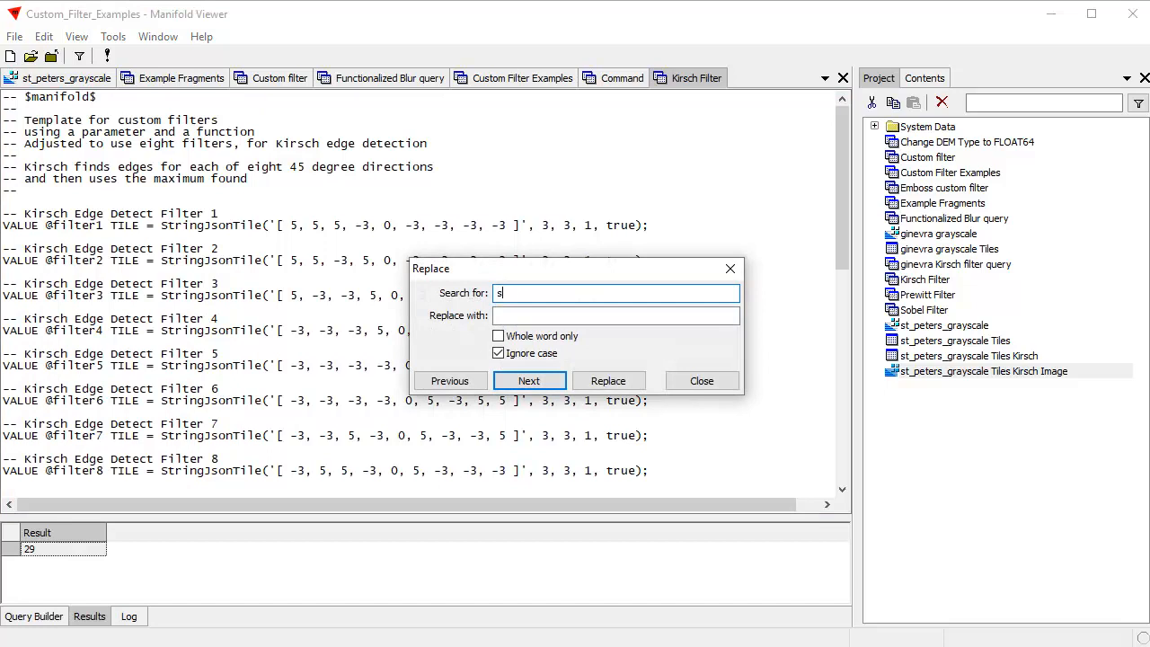
type("st_peters_grasc")
key("BackSpace")
key("BackSpace")
left_click(521, 315)
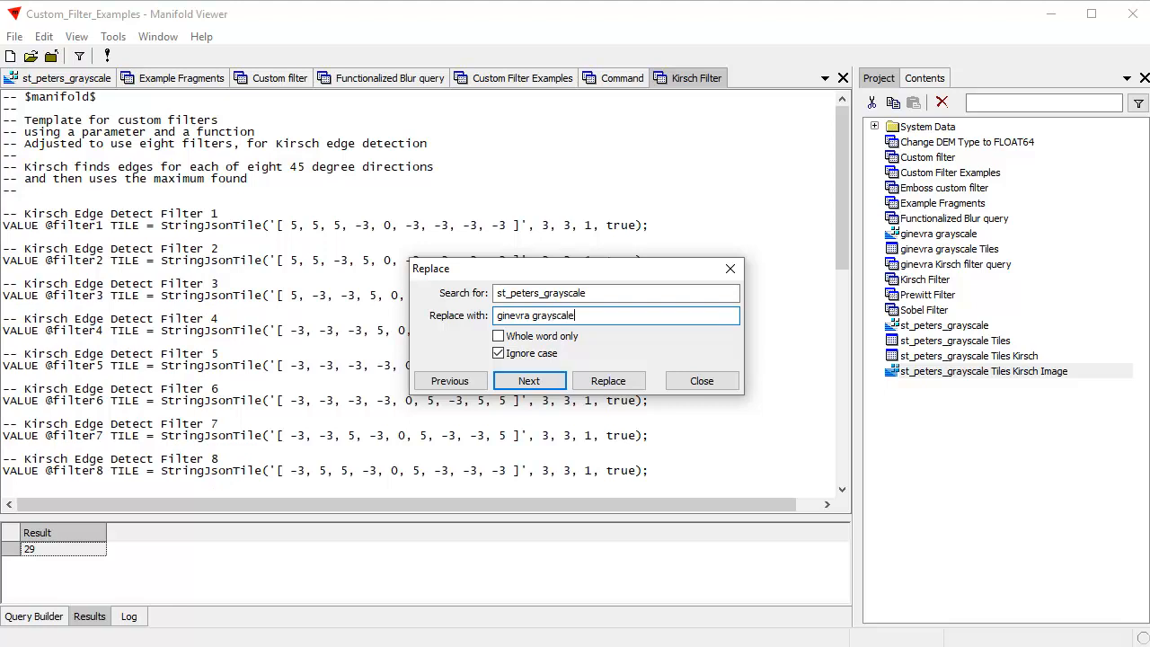
left_click(533, 380)
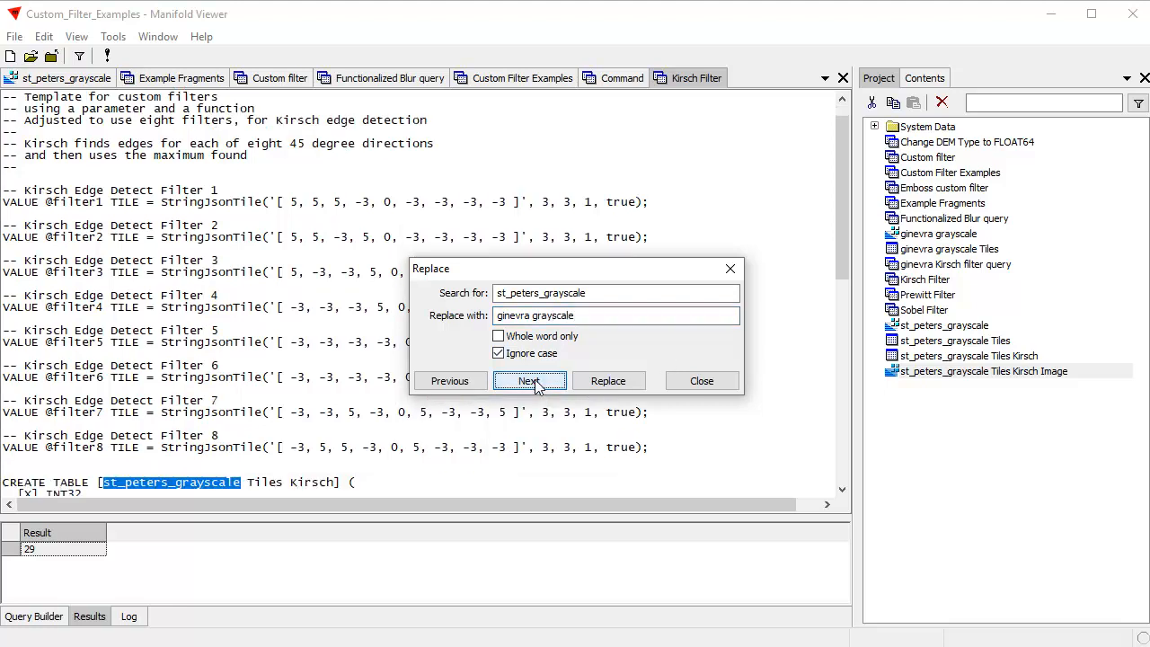
left_click(533, 380)
left_click(533, 380)
left_click(534, 380)
left_click(534, 380)
left_click(535, 380)
left_click(534, 381)
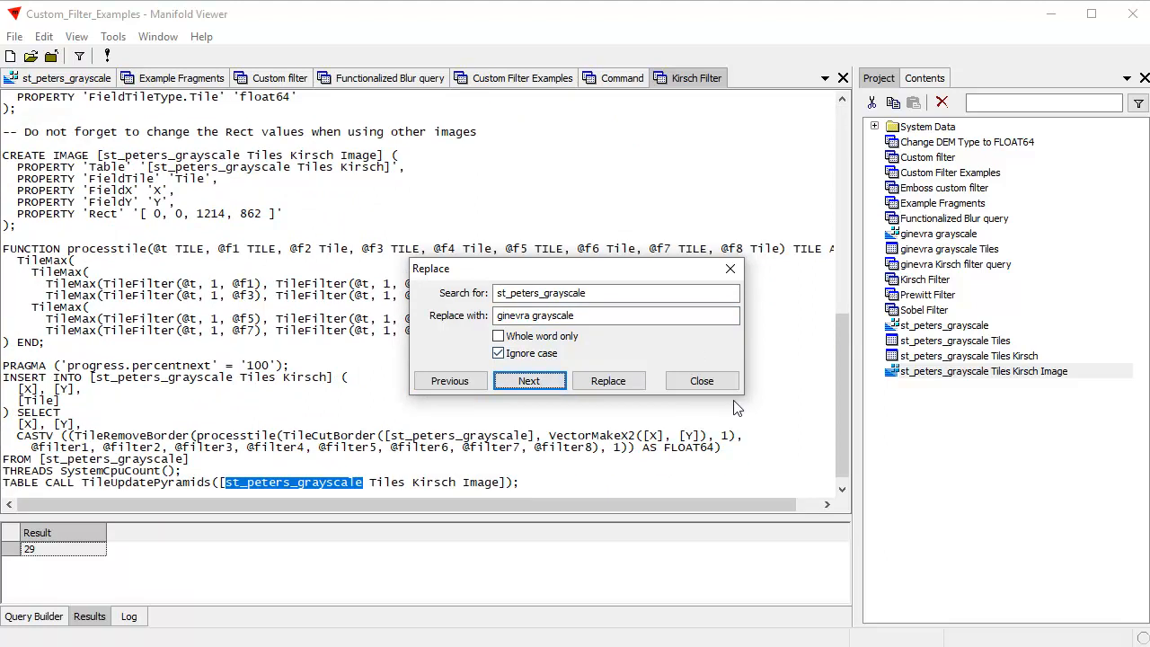
left_click(702, 381)
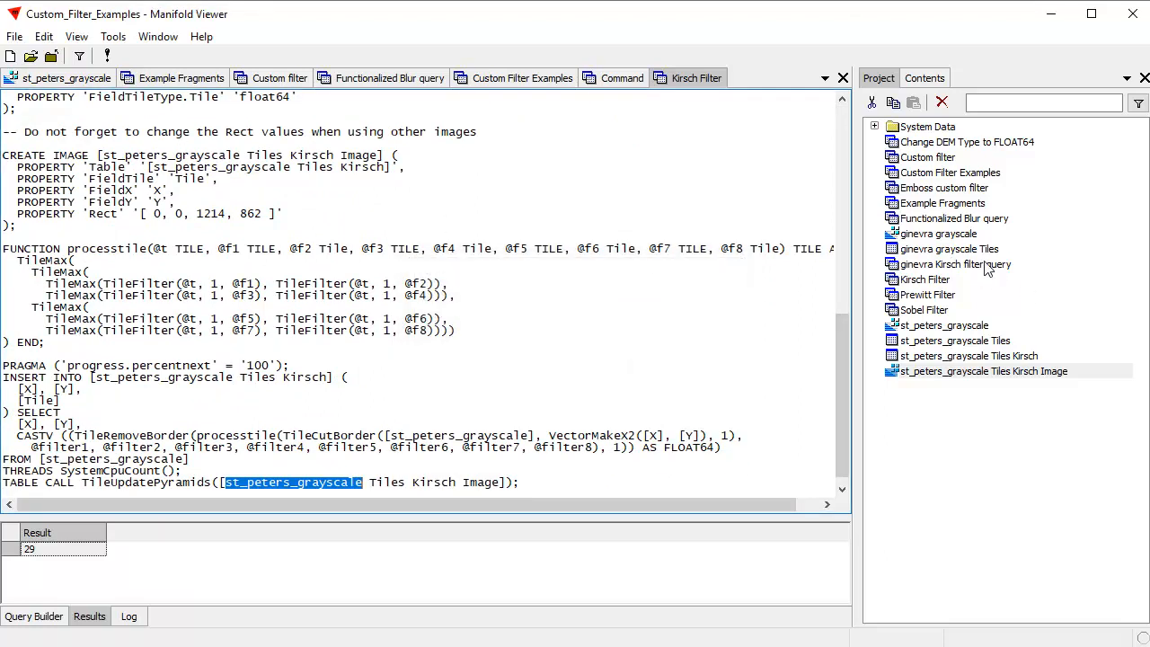
Check the ginevra grayscale names at the end of the ginevra Kirsch filter query, and open the ginevra grayscale image.
double_click(986, 265)
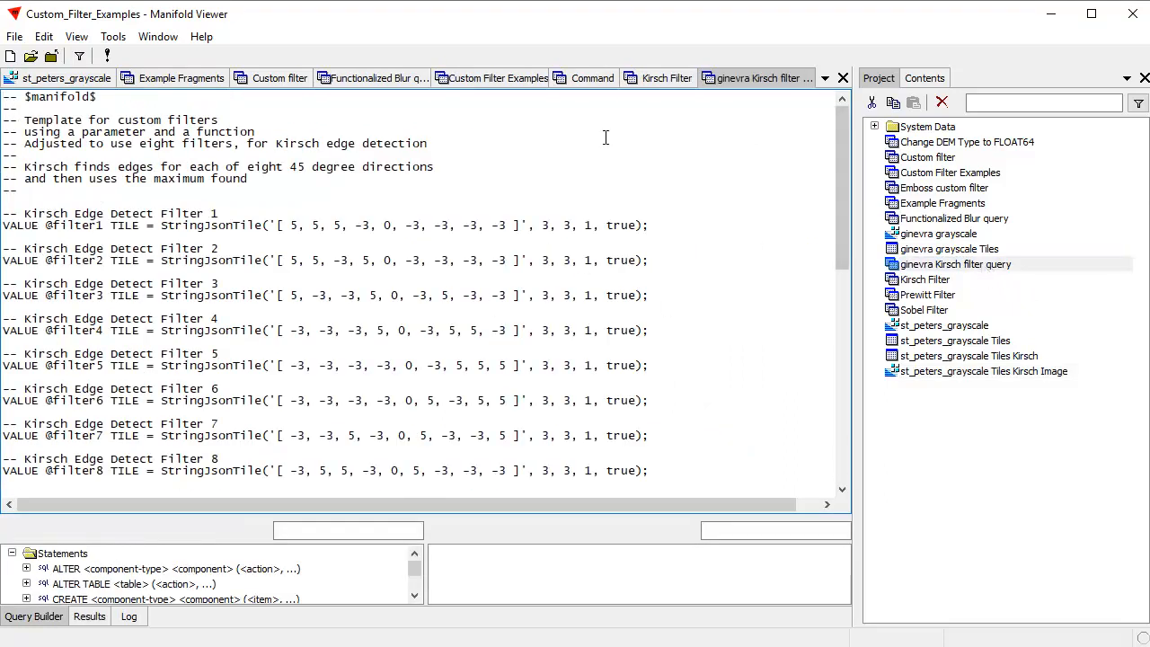
left_click_drag(843, 205, 844, 416)
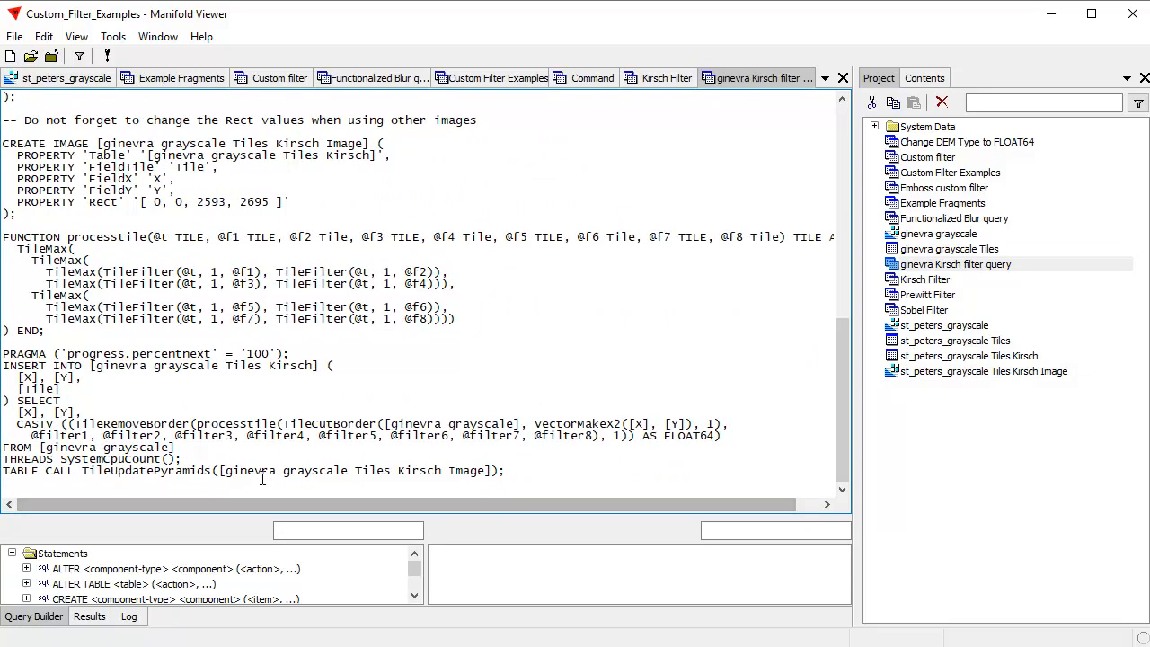
left_click_drag(350, 466, 230, 480)
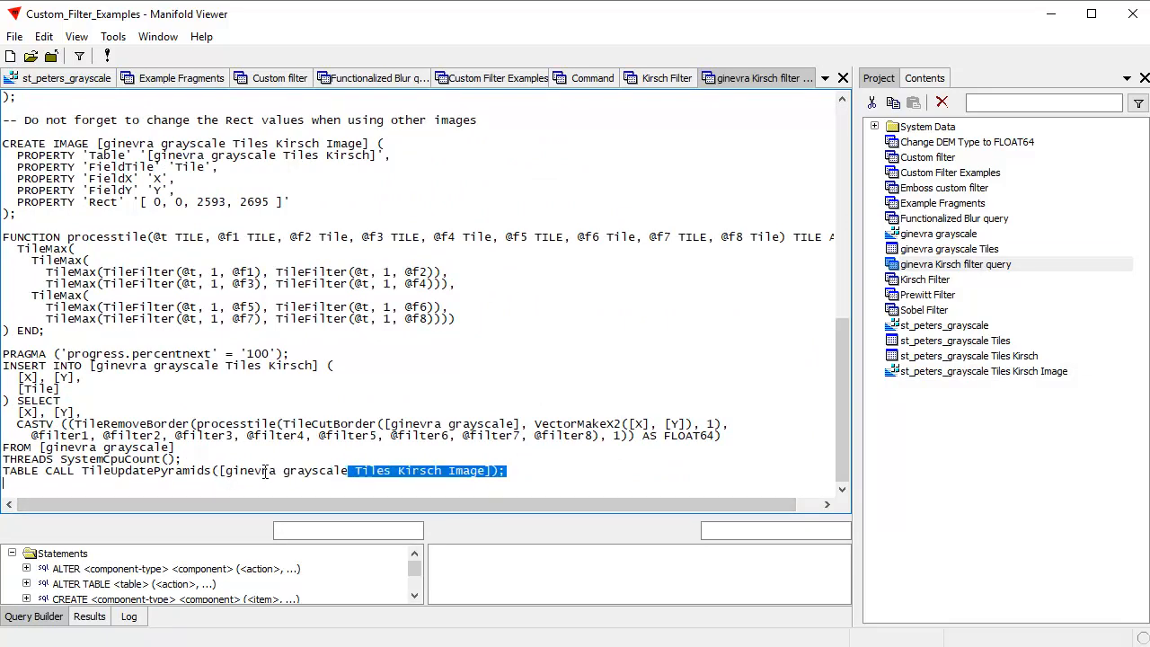
double_click(960, 236)
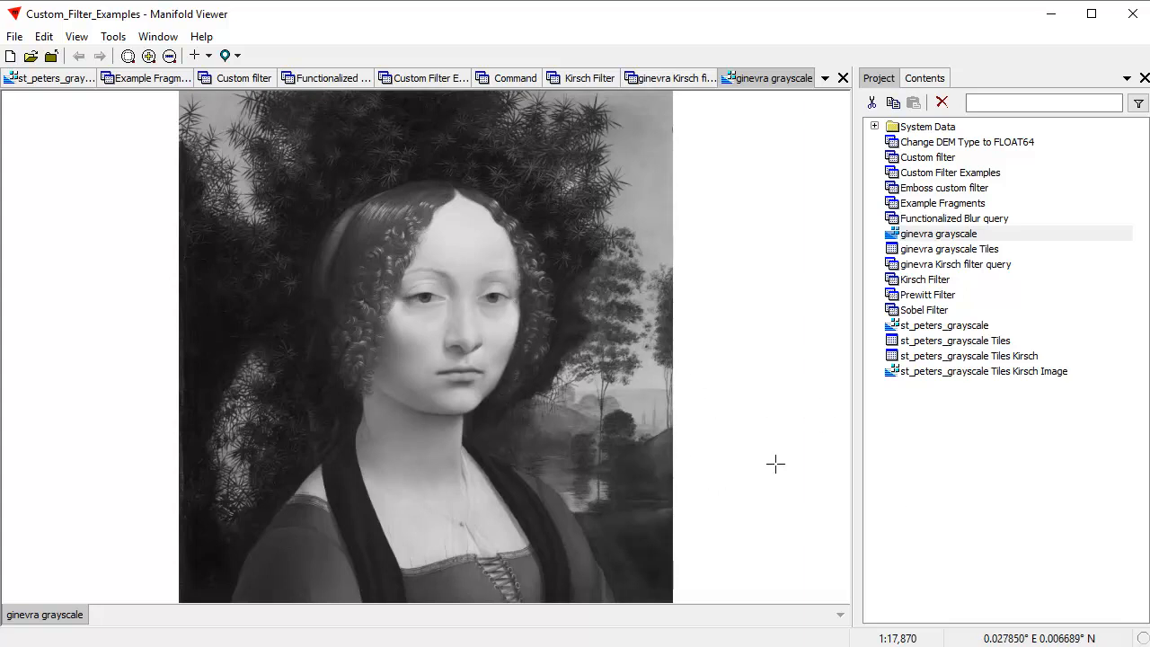
Try to delete the st_peters_grayscale Tiles Kirsch table and the st_peters_grayscale Tiles Kirsch Image from the project.
left_click(975, 371)
left_click(972, 357, "ctrl")
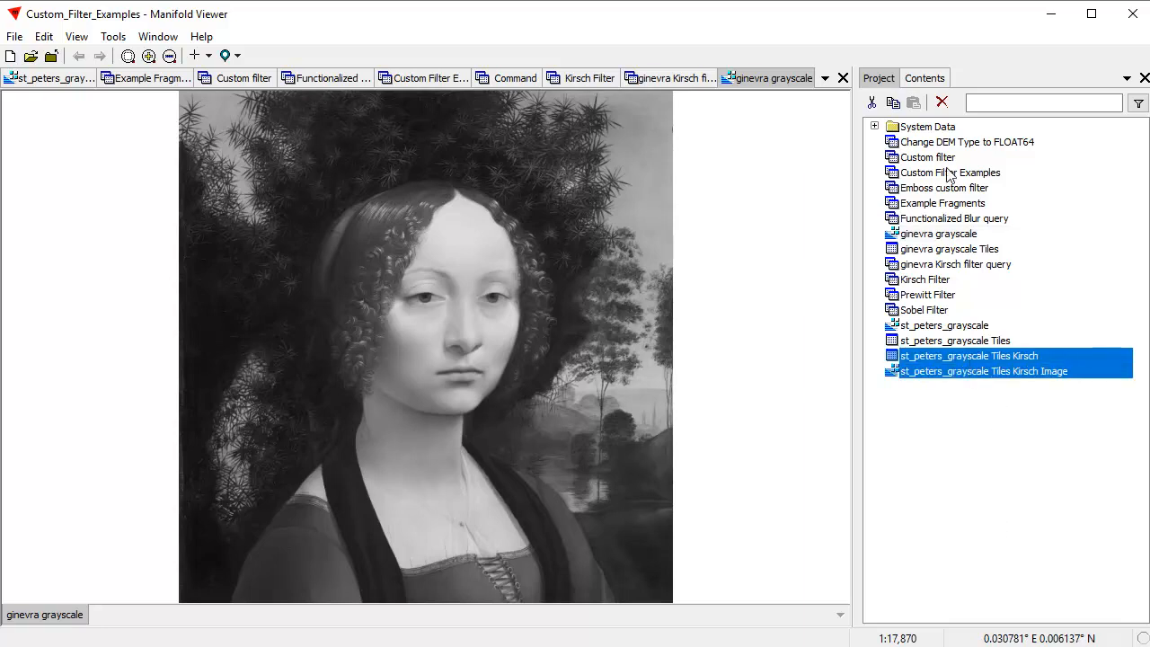
left_click(941, 103)
left_click(732, 369)
Return to the ginevra Kirsch filter query and examine the Rect property in its CREATE IMAGE statement.
left_click(680, 78)
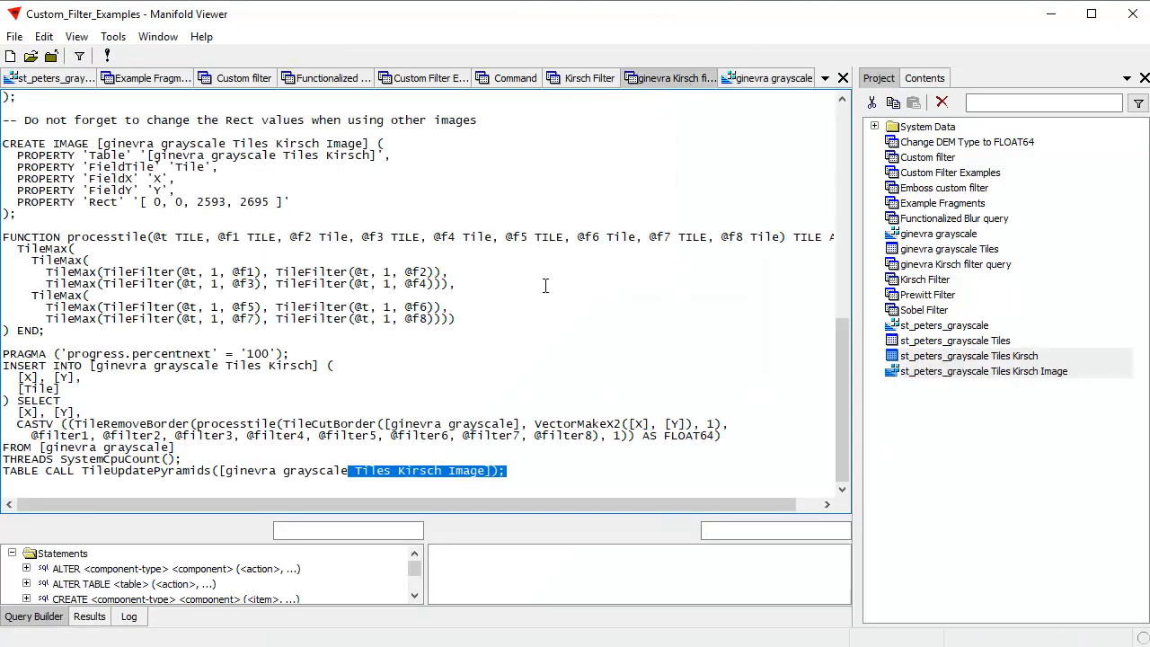
scroll(609, 358, "up", 4)
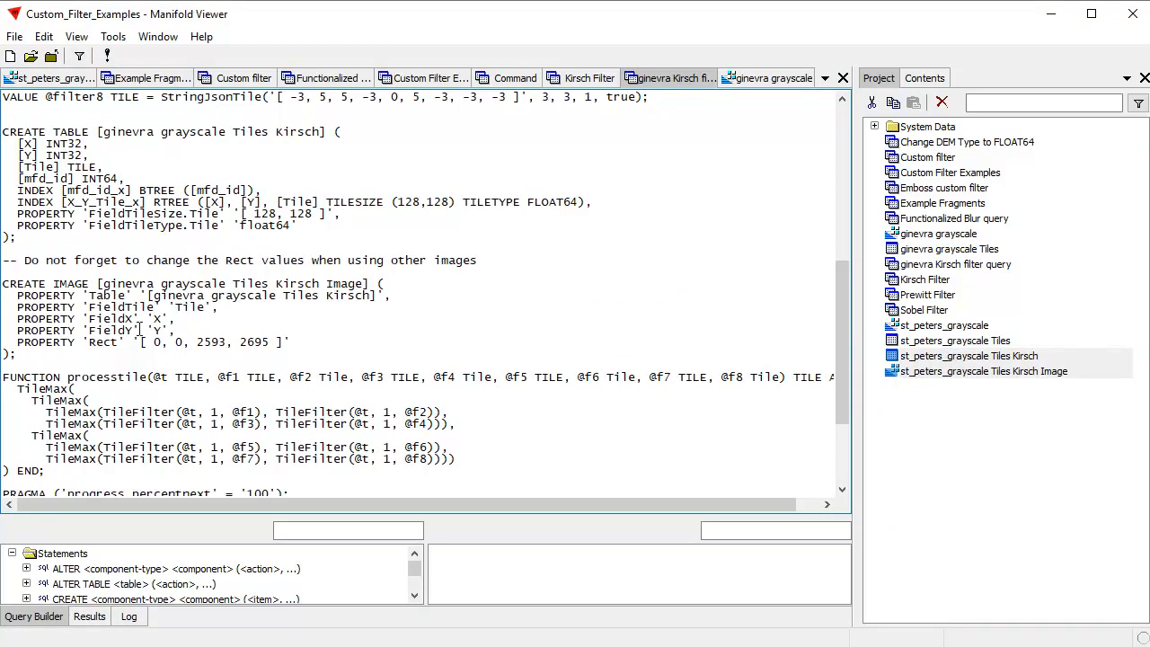
left_click_drag(281, 343, 25, 336)
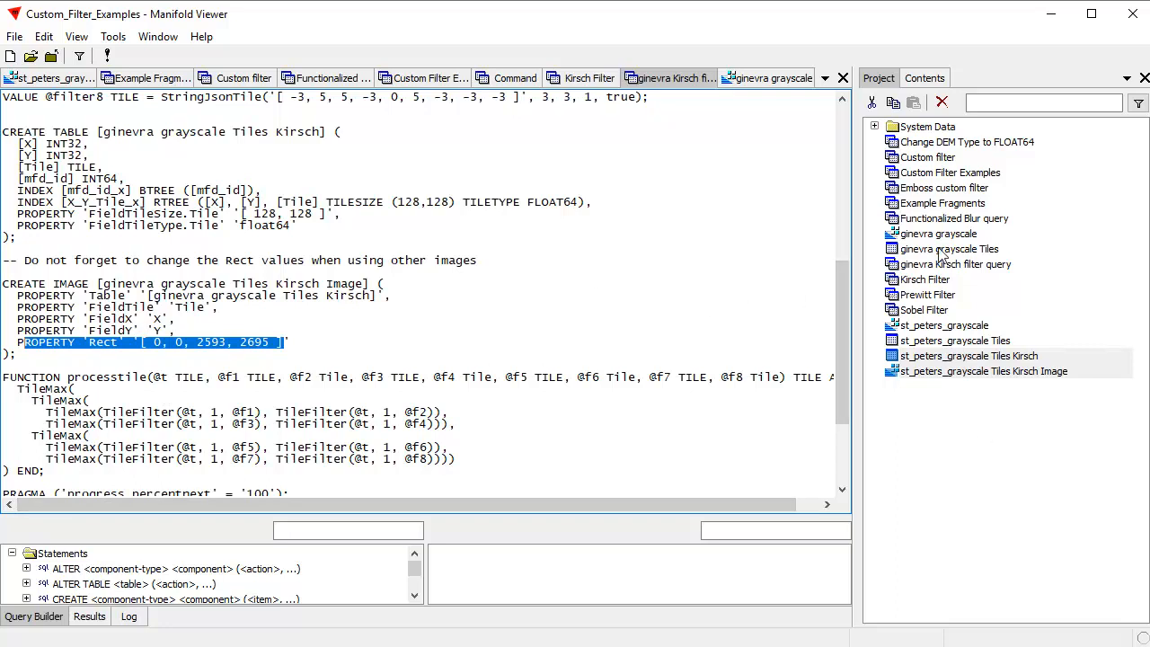
left_click(243, 342)
left_click_drag(197, 342, 226, 342)
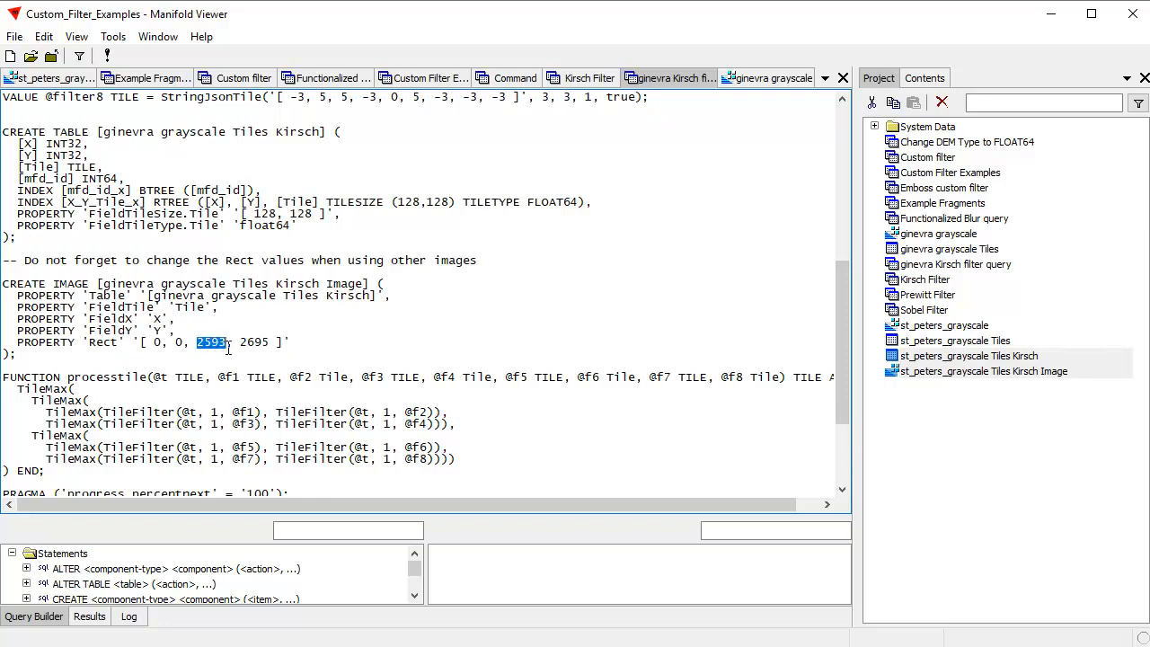
Check the Rect value in the ginevra grayscale image's properties, view the image, and return to the ginevra Kirsch filter query.
right_click(958, 240)
left_click(1025, 306)
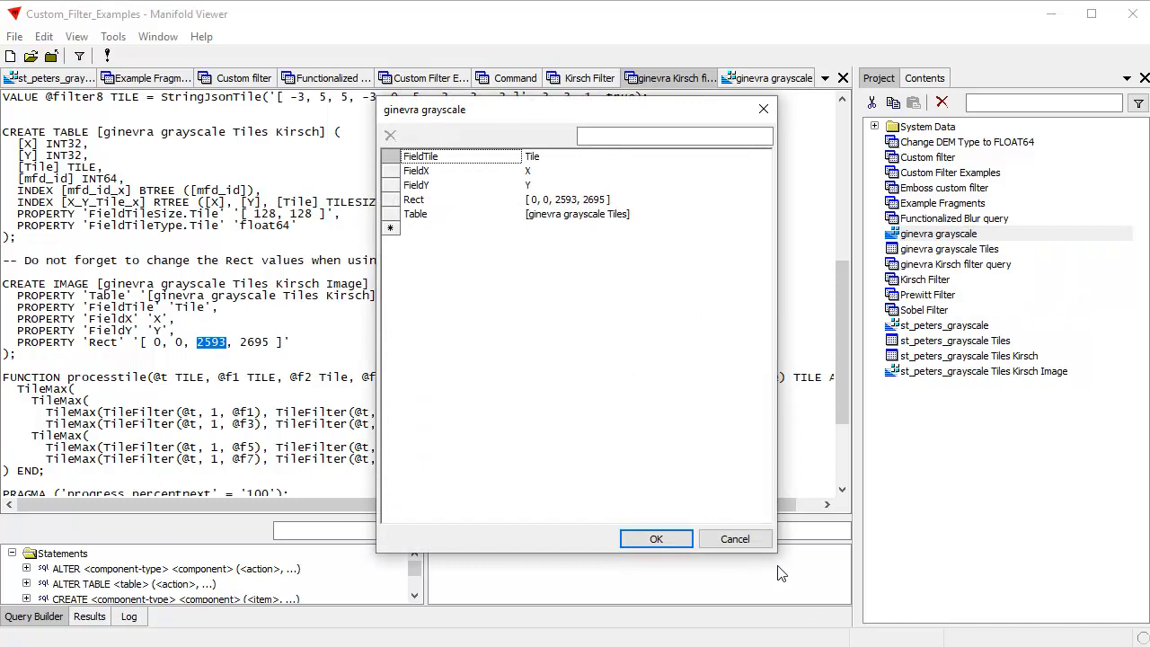
left_click(734, 538)
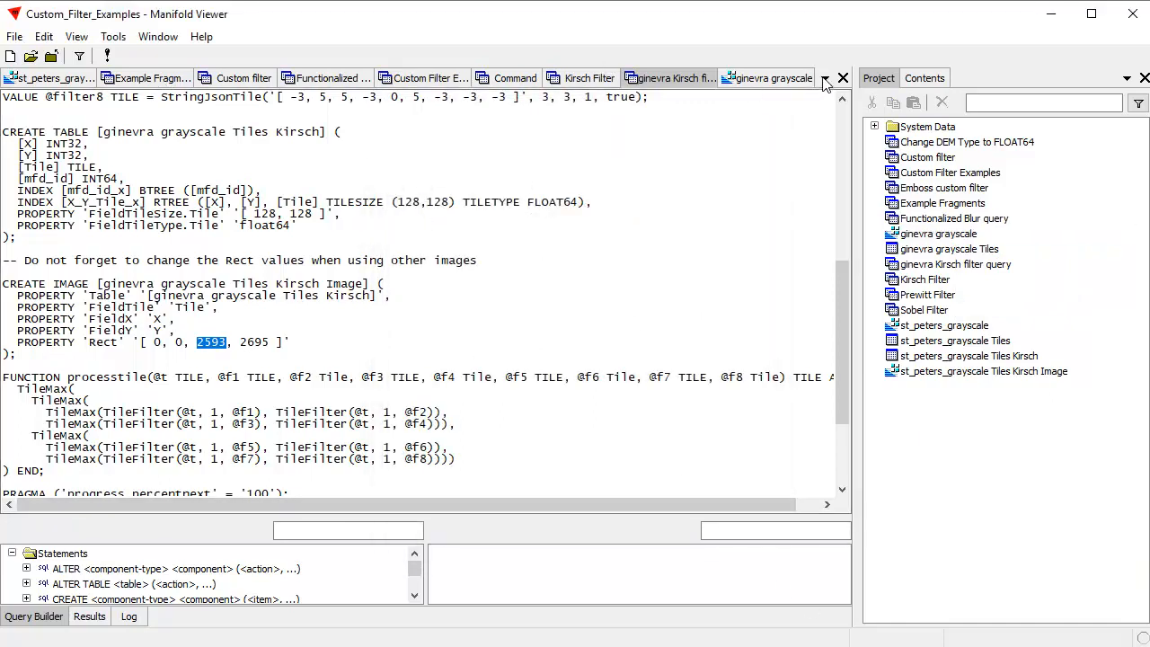
left_click(782, 79)
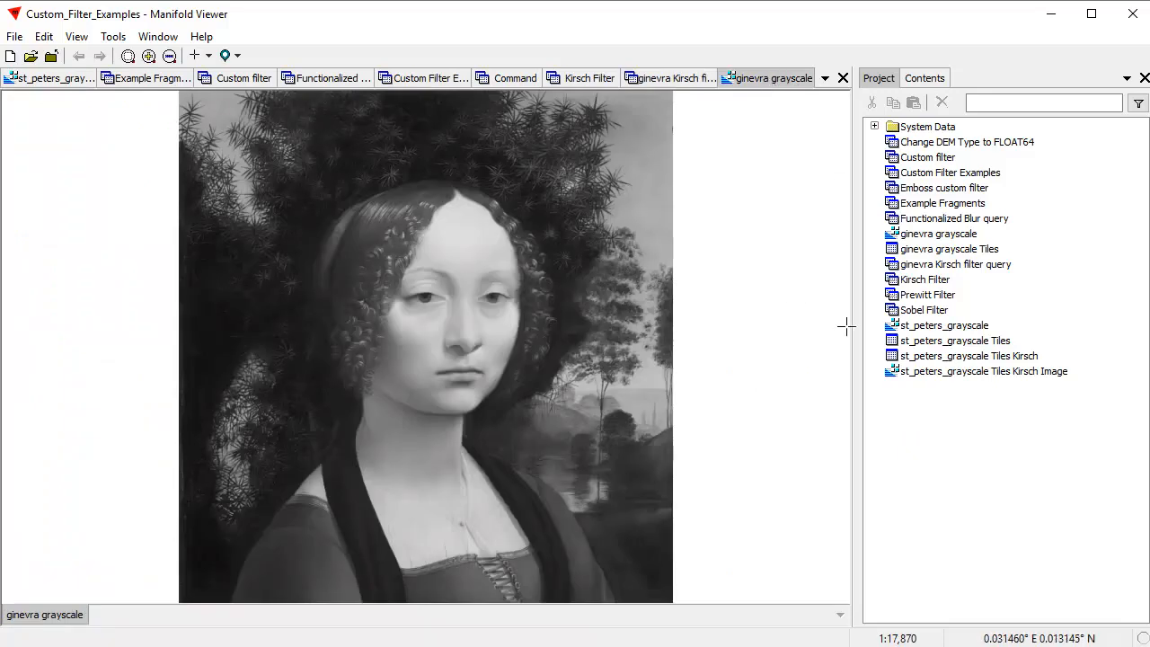
left_click(676, 79)
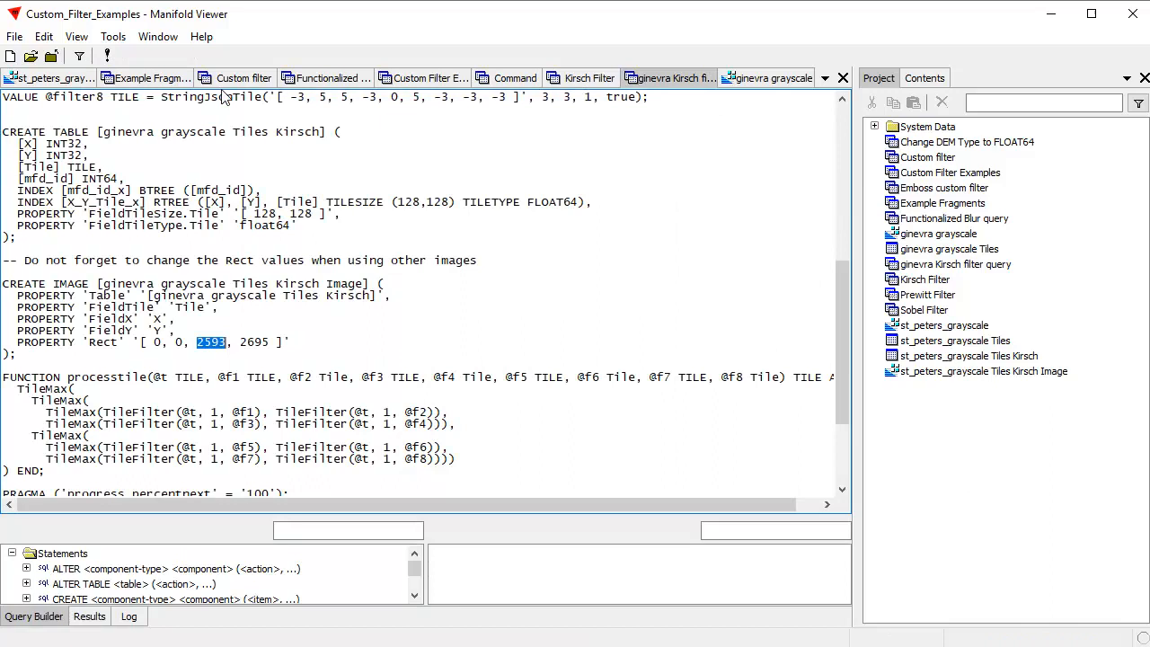
Run the ginevra Kirsch filter query and overlay ginevra grayscale as a layer on the opened ginevra grayscale Tiles Kirsch Image.
left_click(107, 56)
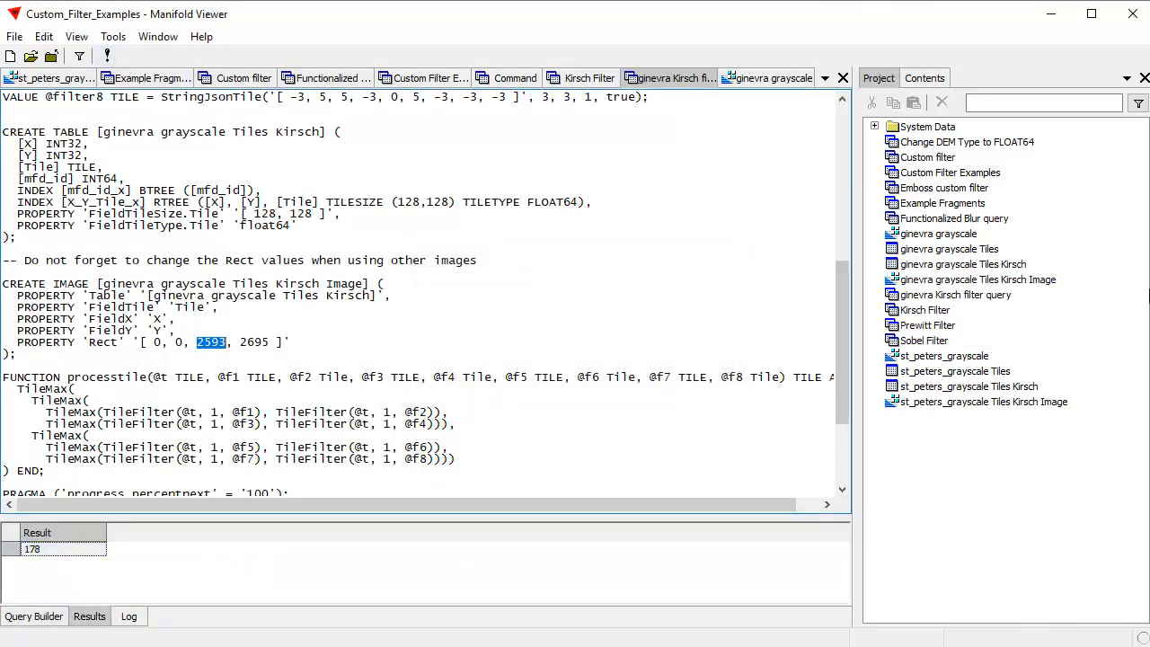
double_click(1036, 280)
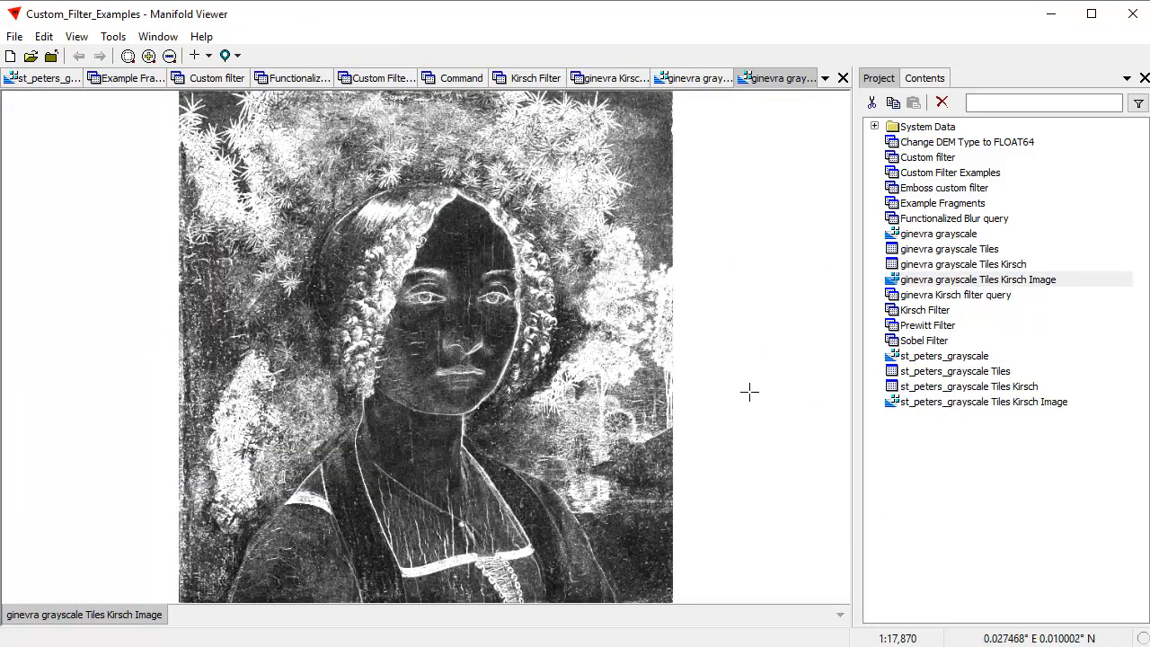
double_click(967, 233)
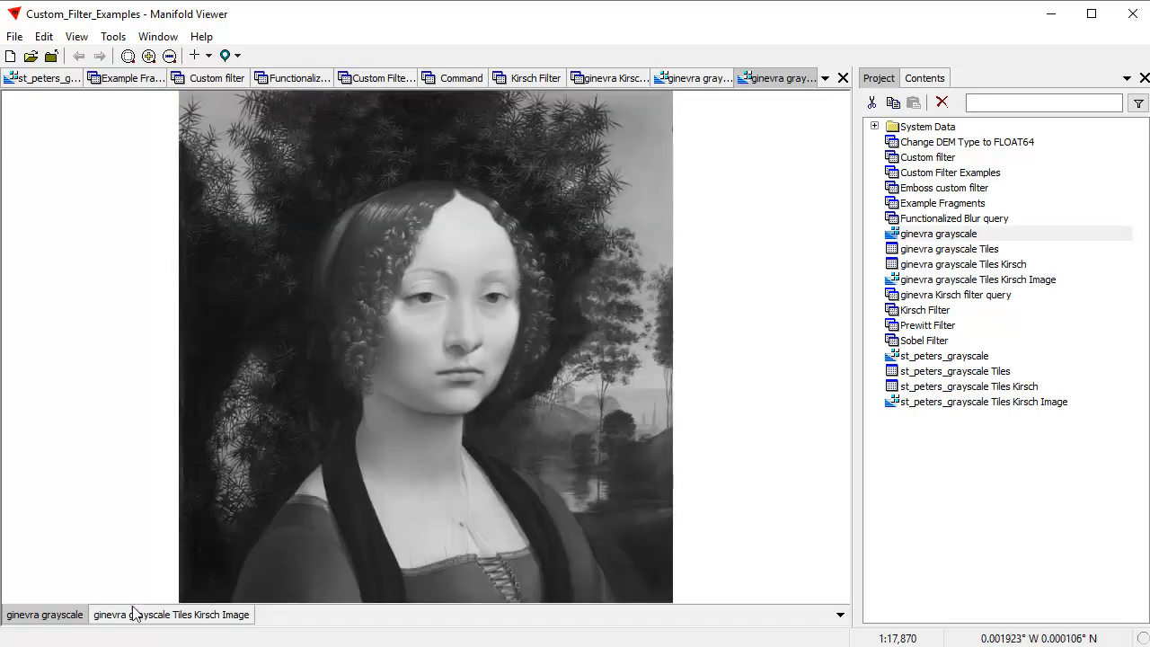
Set the ginevra grayscale layer's opacity to 80% and examine the blended portrait's face and neckline up close.
left_click(925, 78)
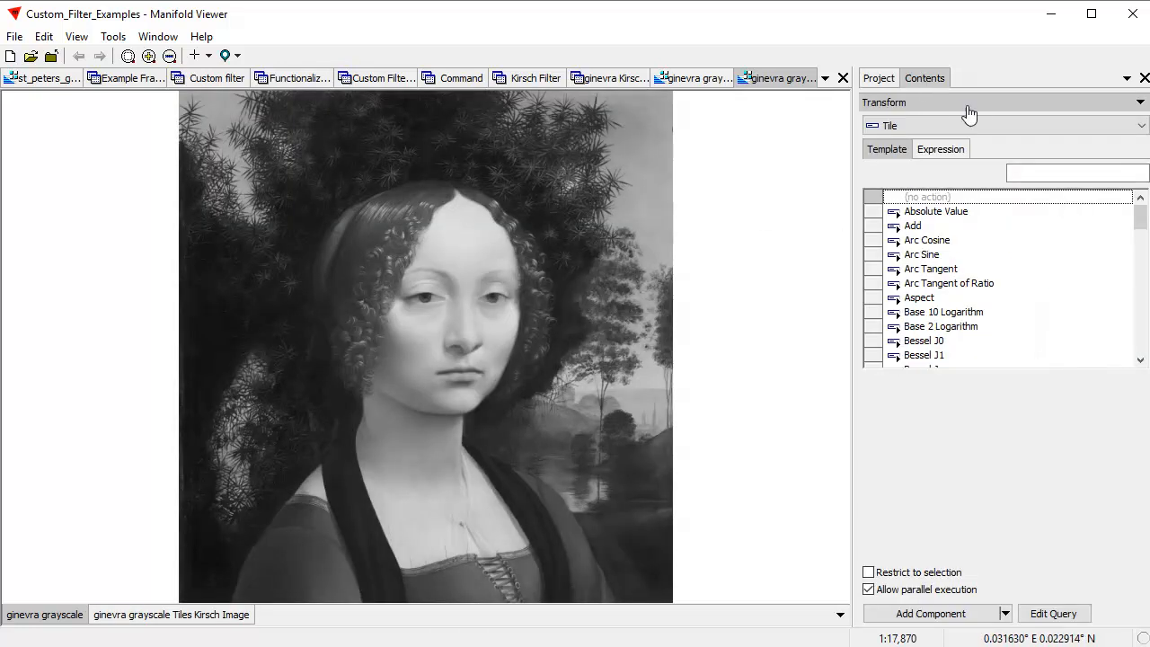
left_click(958, 106)
left_click(944, 140)
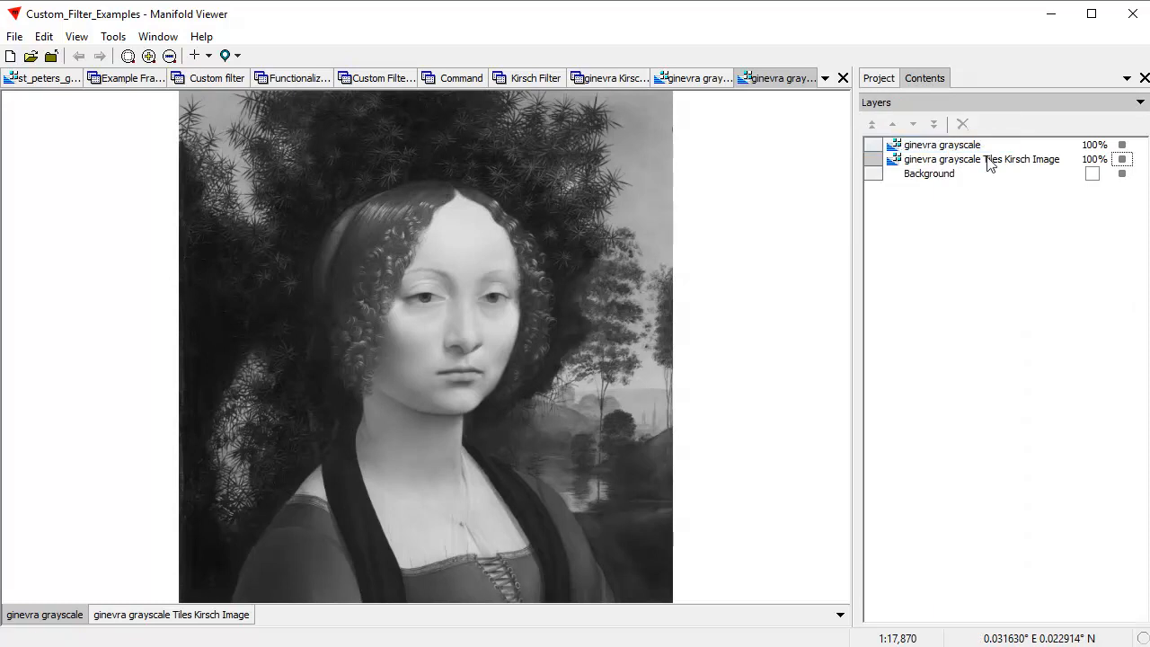
double_click(1110, 149)
type("80")
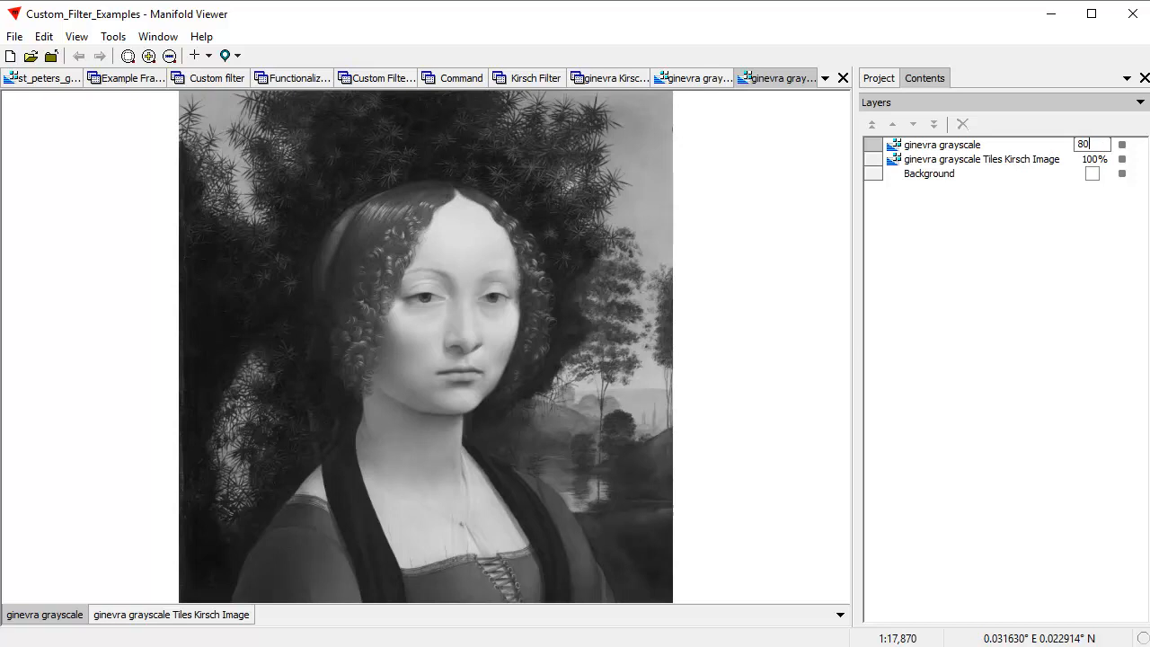
key("Return")
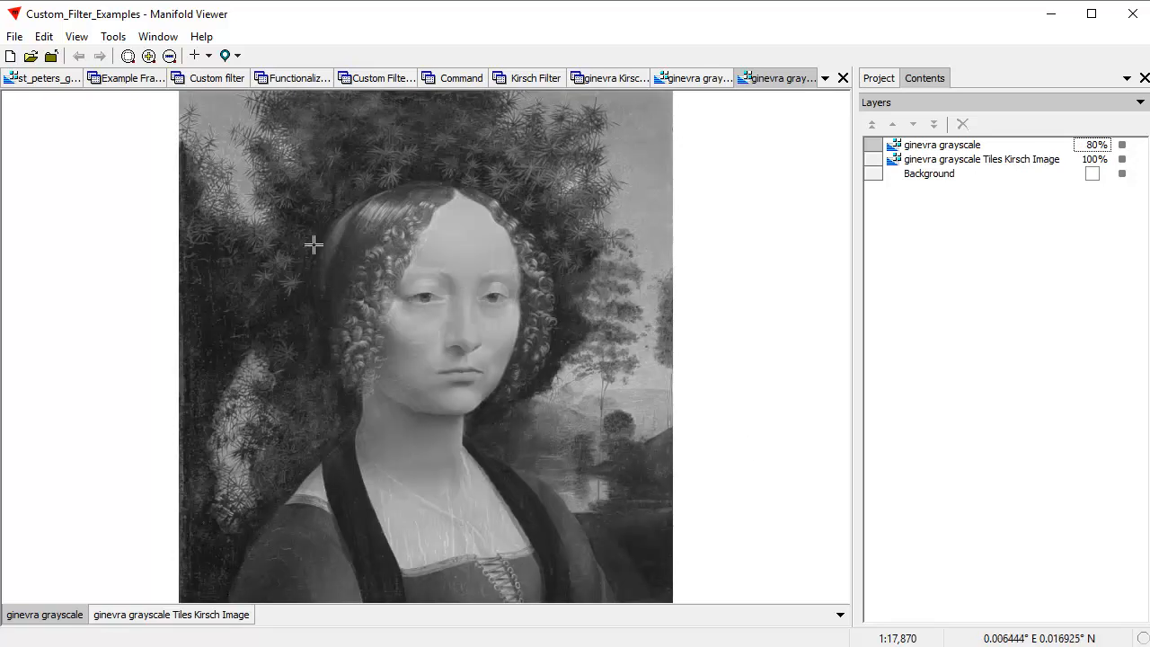
left_click_drag(291, 239, 562, 542)
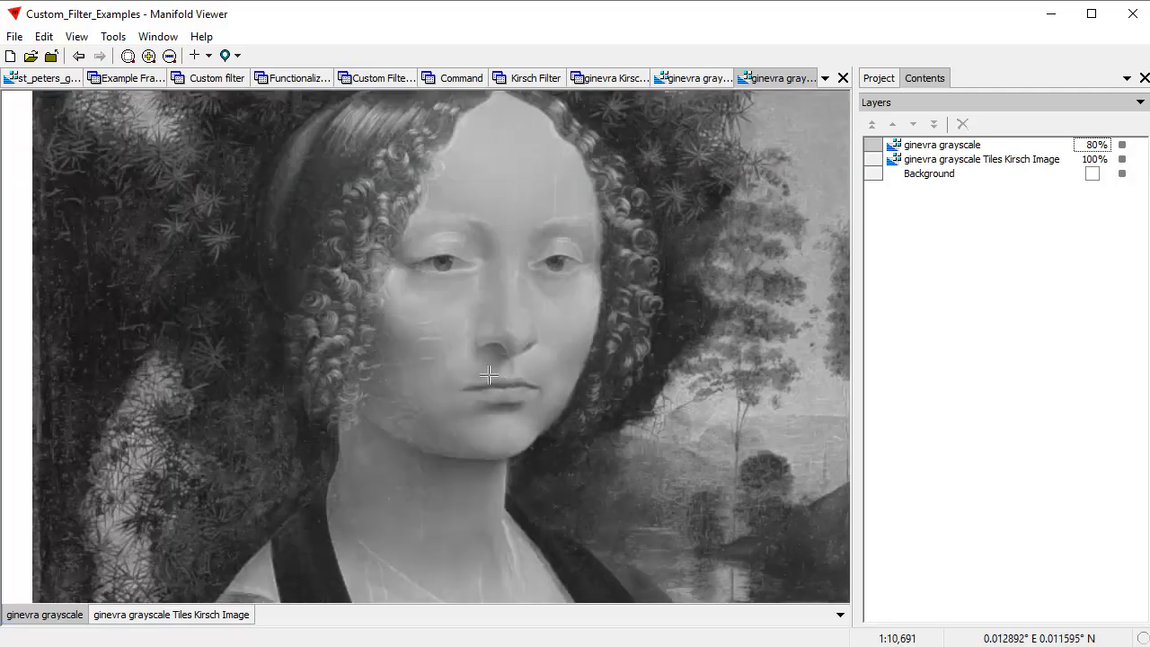
left_click_drag(617, 478, 536, 287)
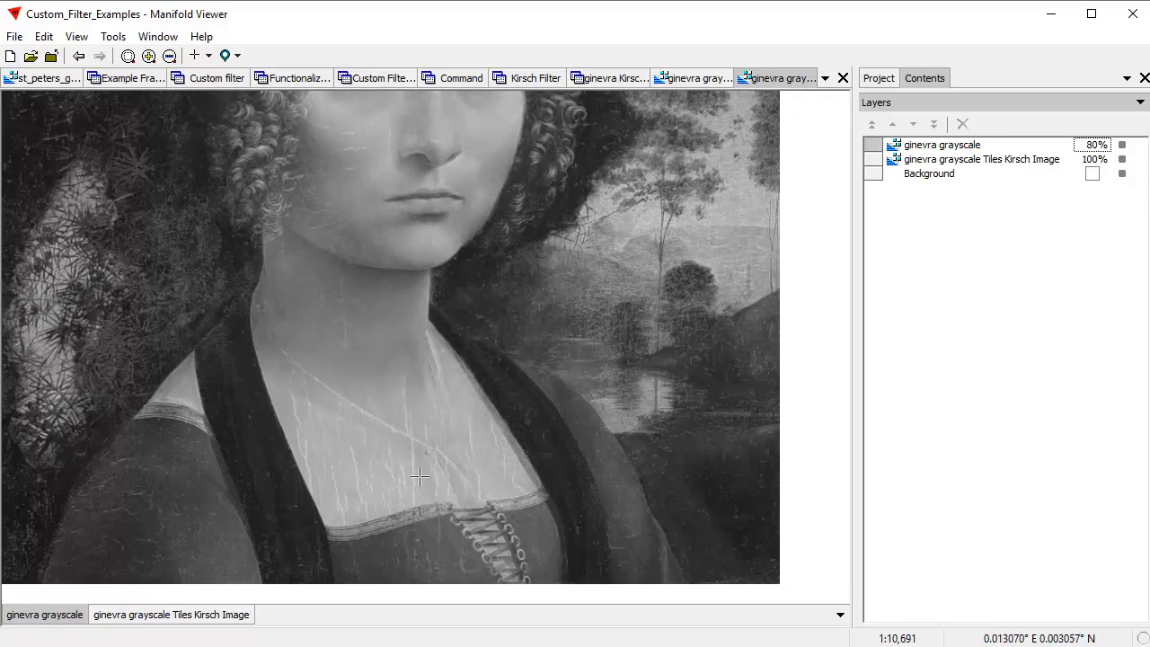
left_click_drag(582, 244, 692, 427)
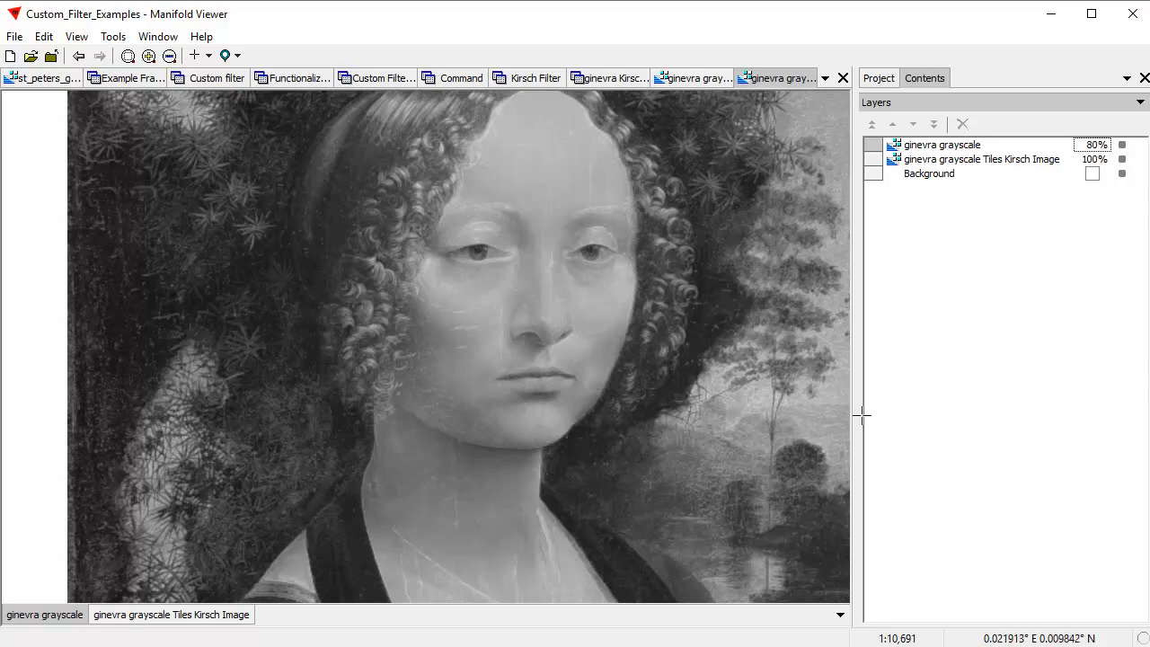
Browse the built-in Transform templates available for the ginevra grayscale layer's Tile field, and return to the project's component list.
left_click(881, 78)
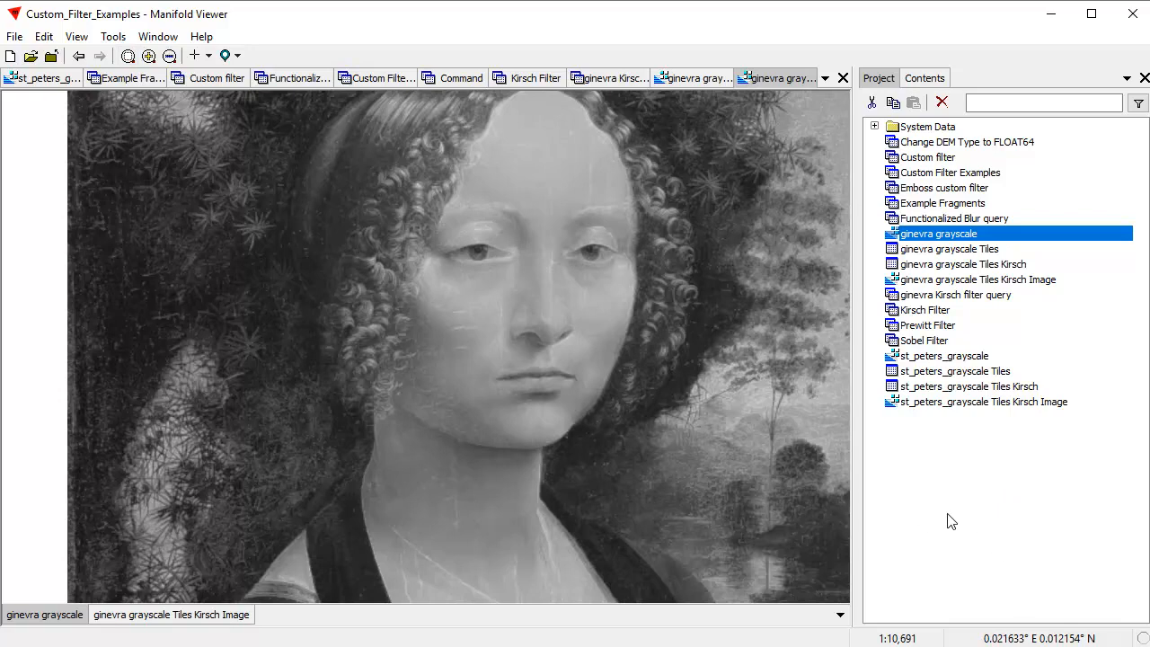
left_click(922, 78)
left_click(910, 103)
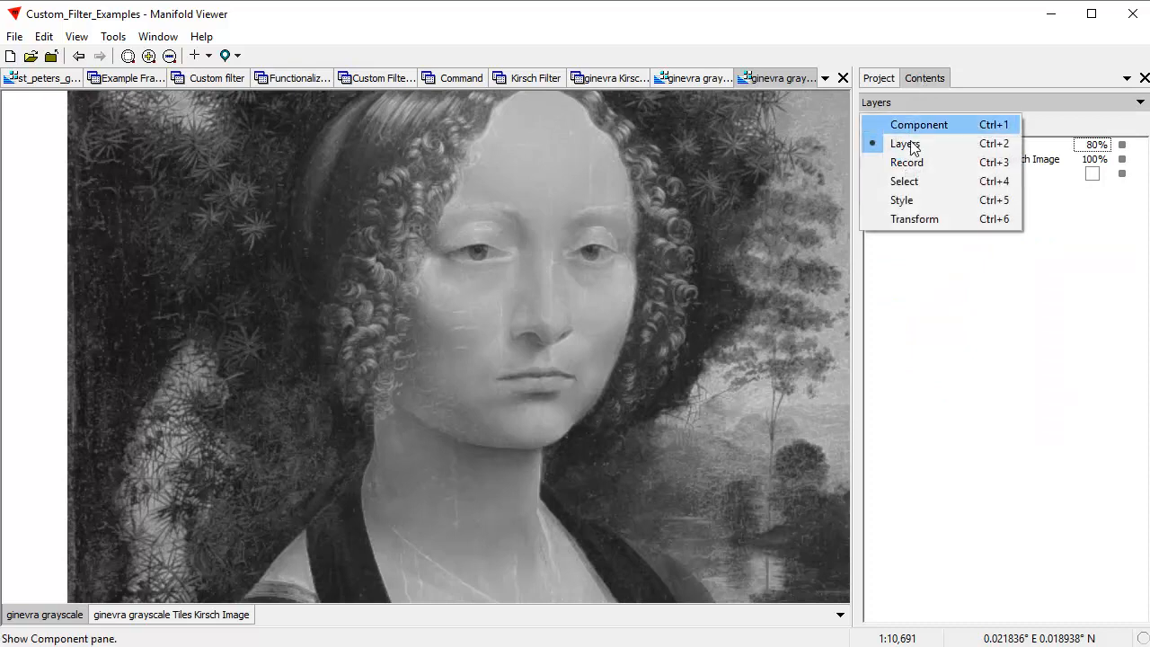
left_click(917, 218)
left_click_drag(1140, 217, 1140, 329)
left_click(874, 79)
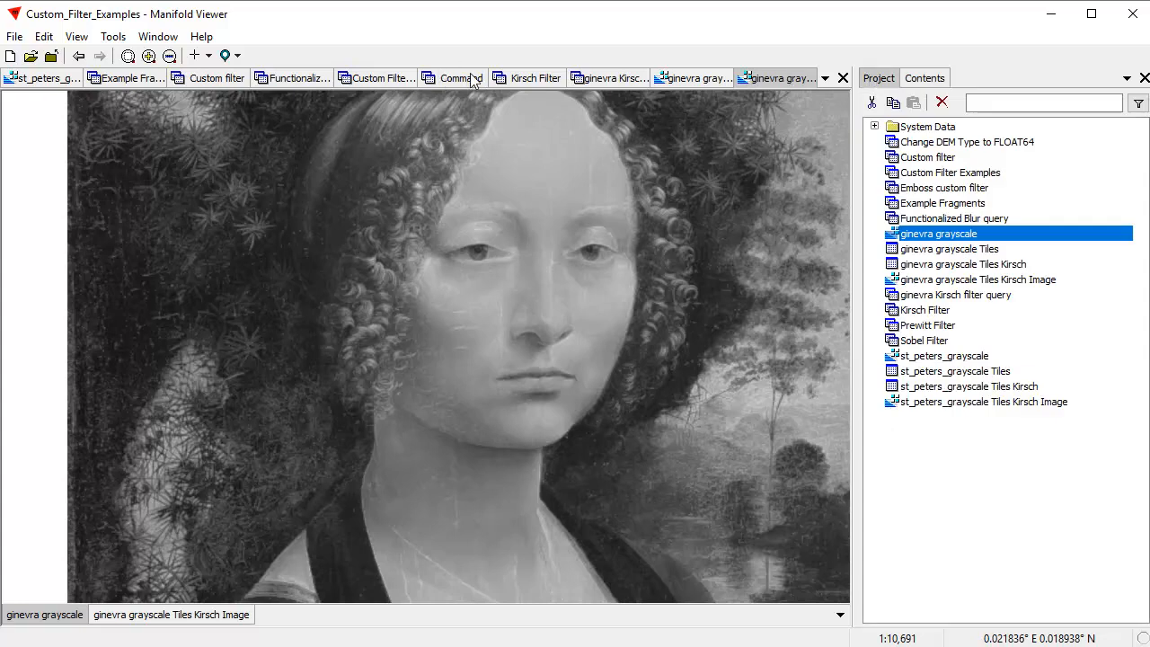
Review the filter matrices at the start of the Custom Filter Examples query and the processtile function in the Kirsch Filter query.
left_click(393, 80)
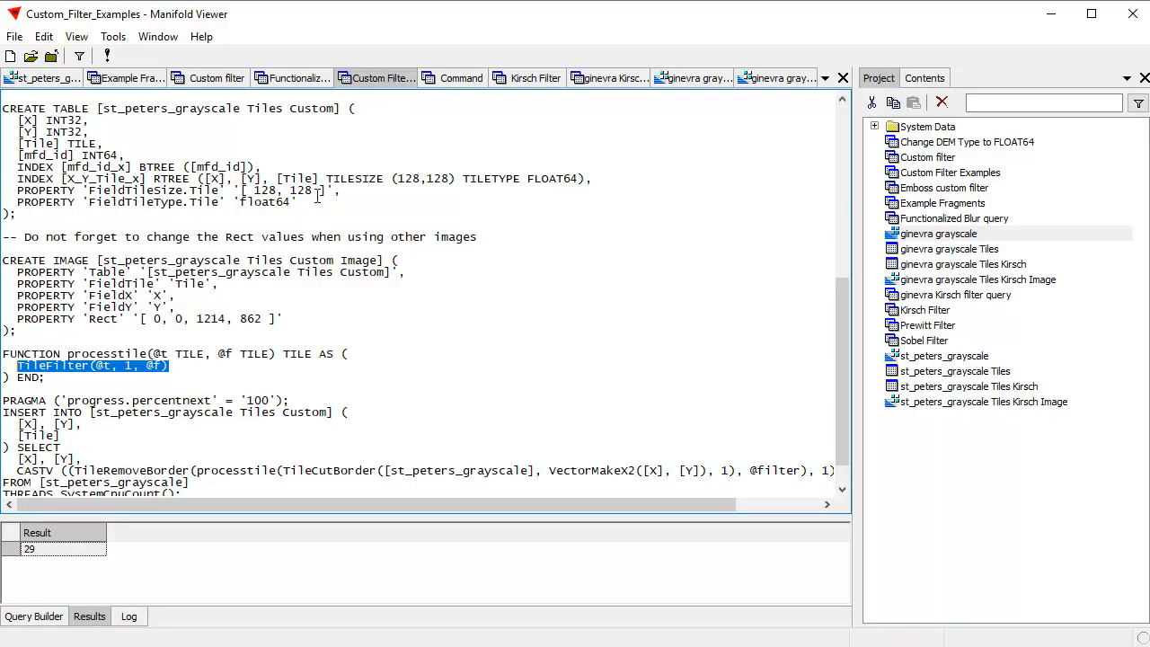
left_click_drag(838, 329, 822, 118)
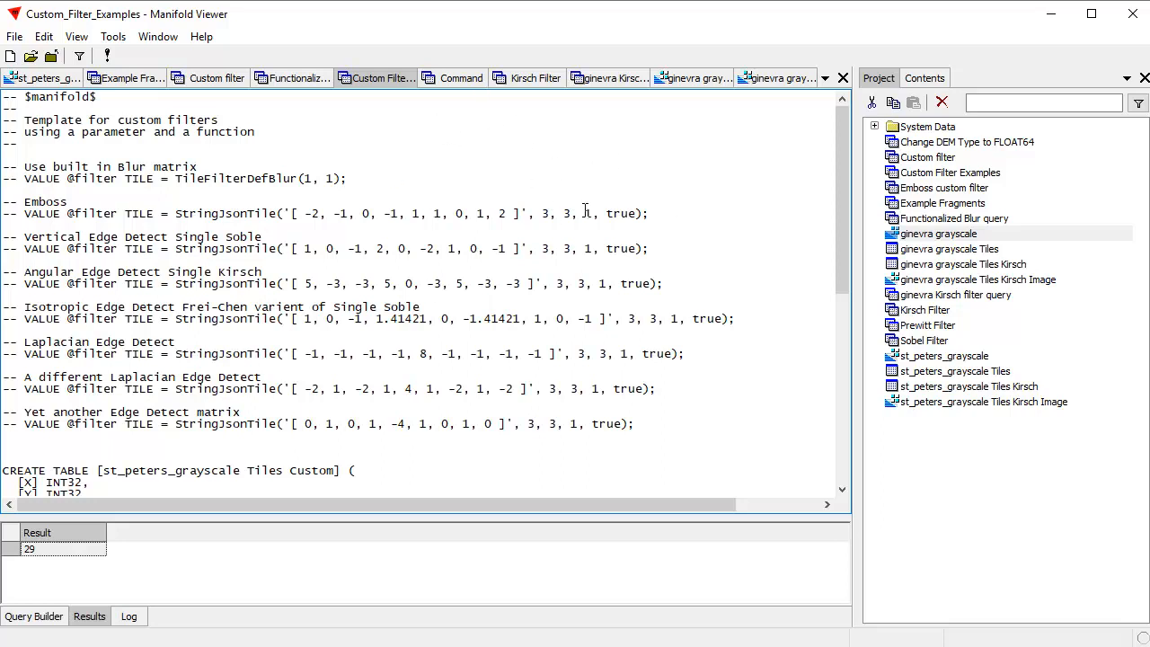
left_click(529, 81)
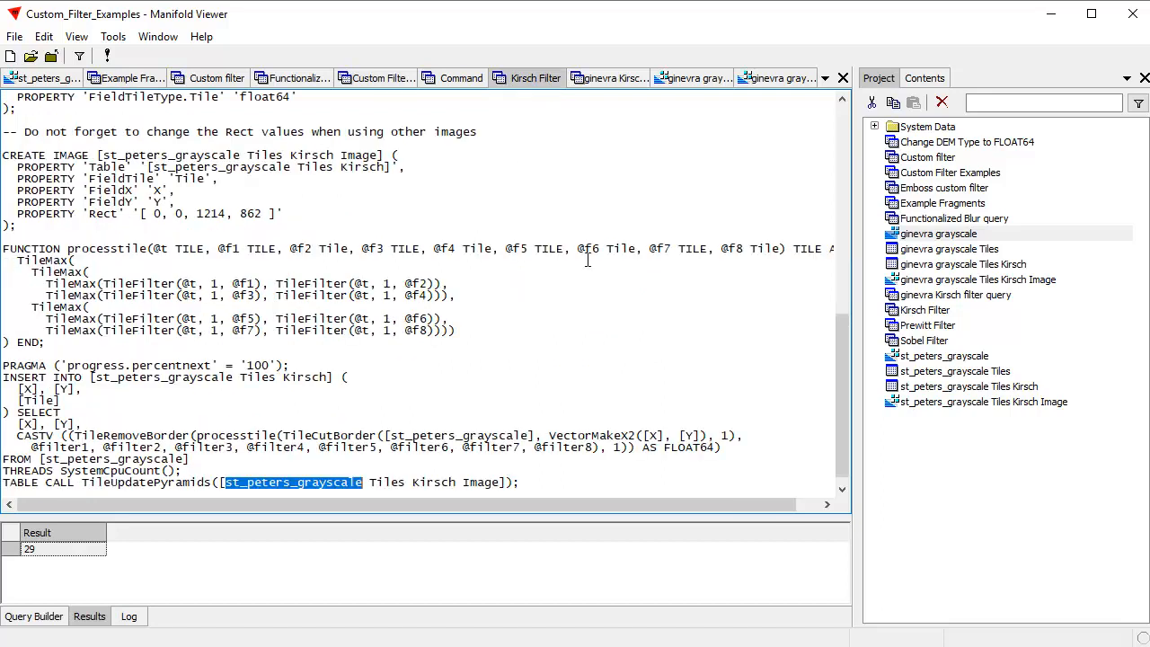
left_click_drag(843, 395, 860, 524)
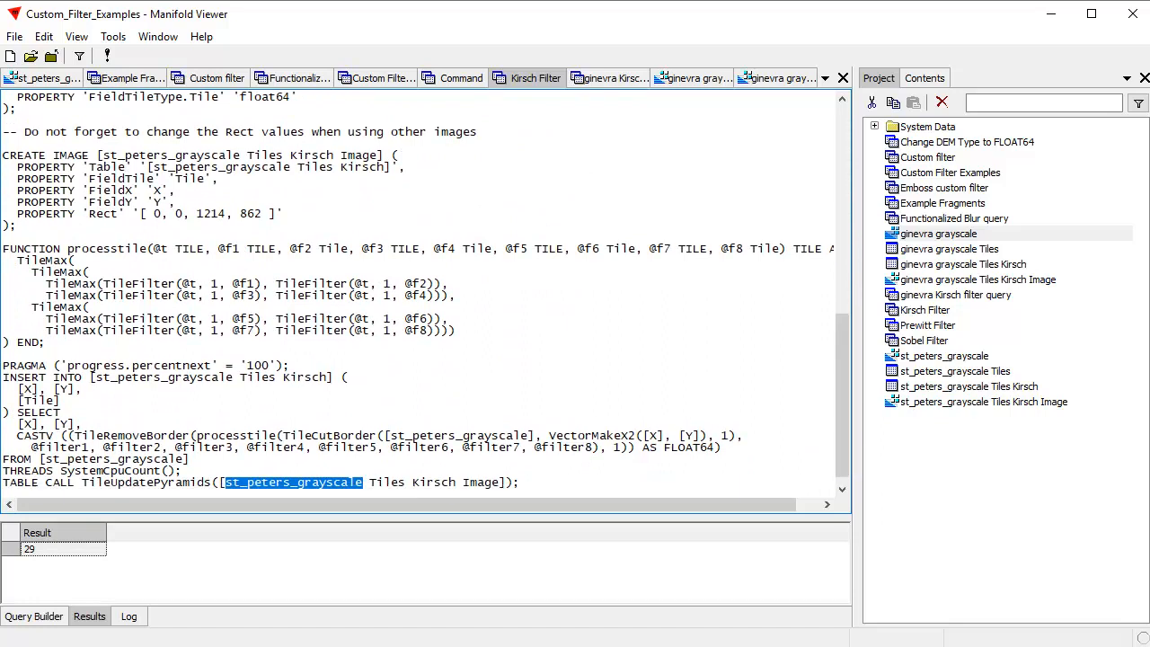